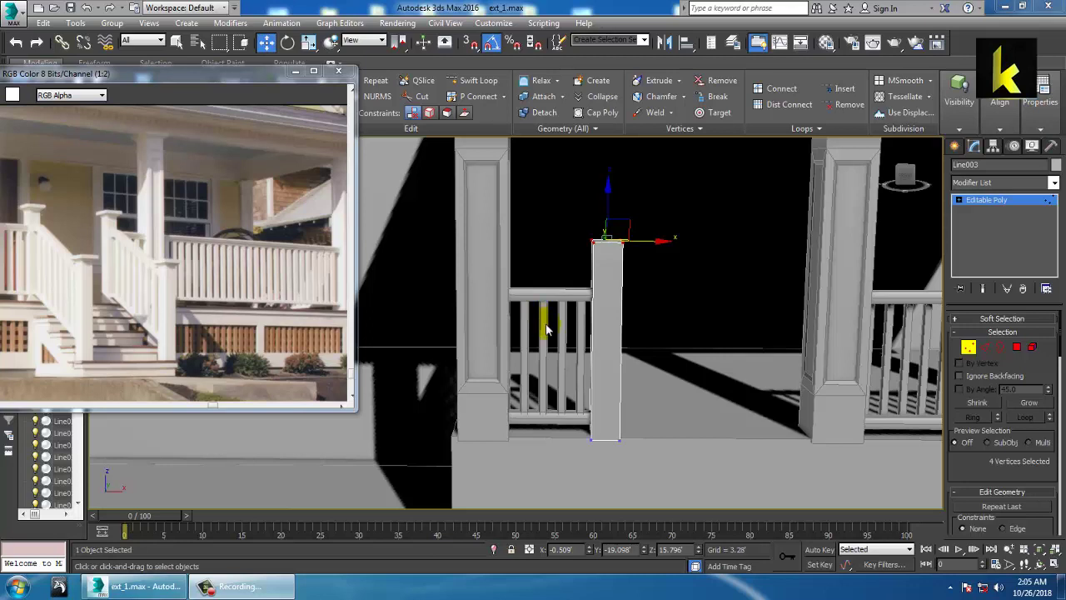
# Step: Examine the stair newel posts and their caps in the reference photo against the modelled post at the porch opening
pyautogui.click(179, 247)
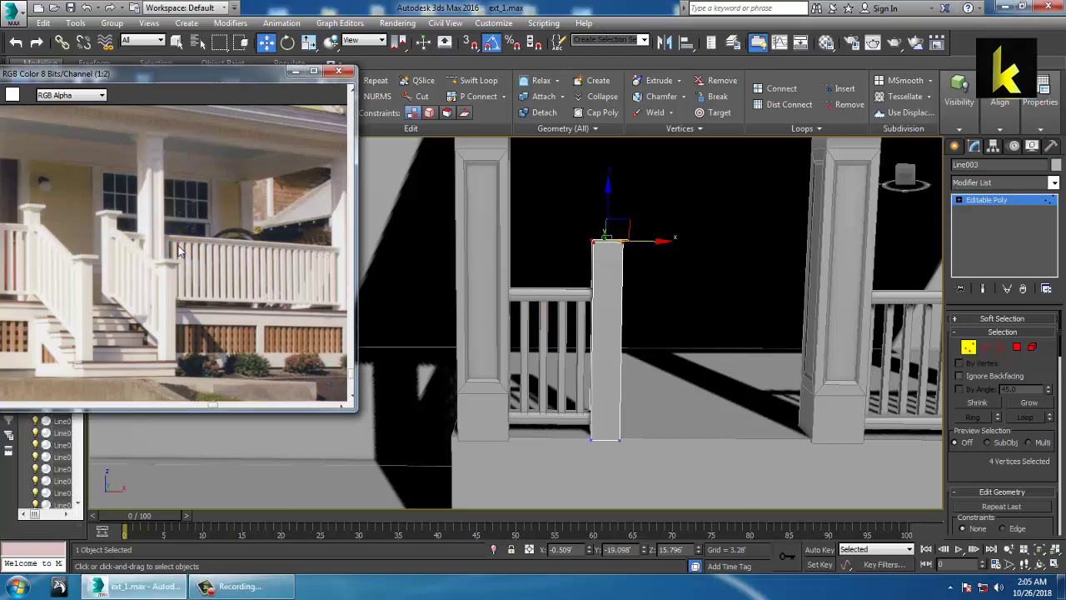
pyautogui.moveTo(145, 79); pyautogui.dragTo(201, 78)
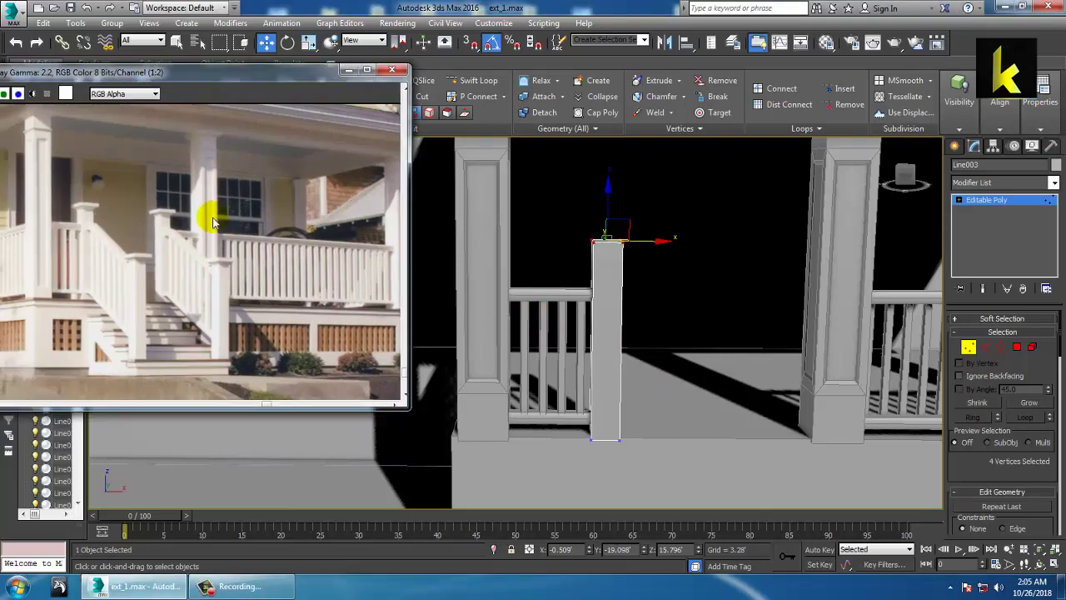
pyautogui.scroll(-2, 212, 217)
pyautogui.scroll(1, 185, 259)
pyautogui.scroll(3, 153, 308)
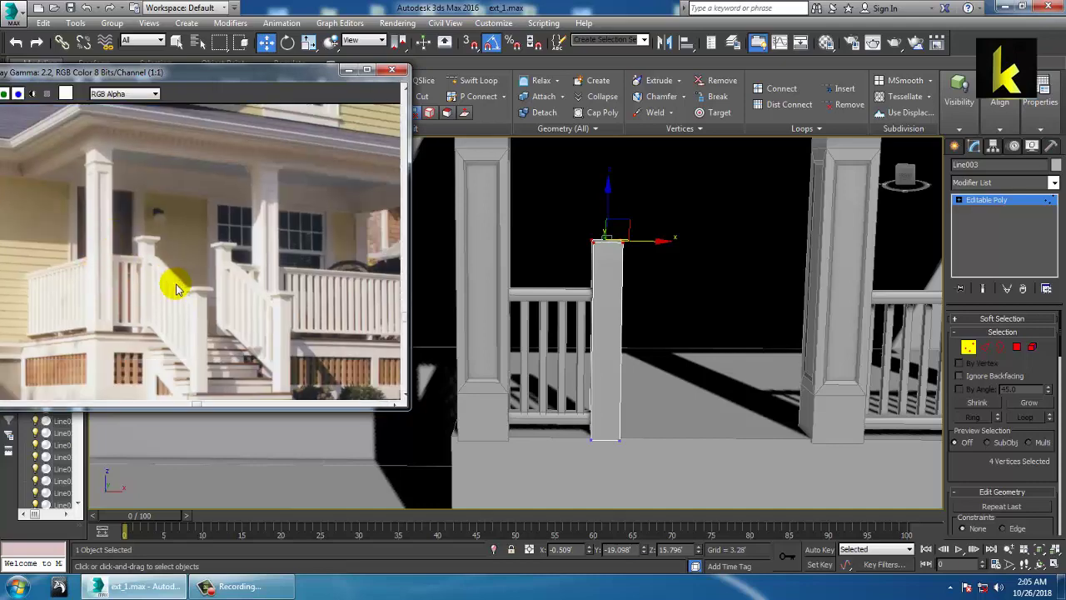
pyautogui.moveTo(717, 332); pyautogui.dragTo(722, 334, button='middle')
pyautogui.scroll(-5, 679, 342)
pyautogui.scroll(4, 679, 342)
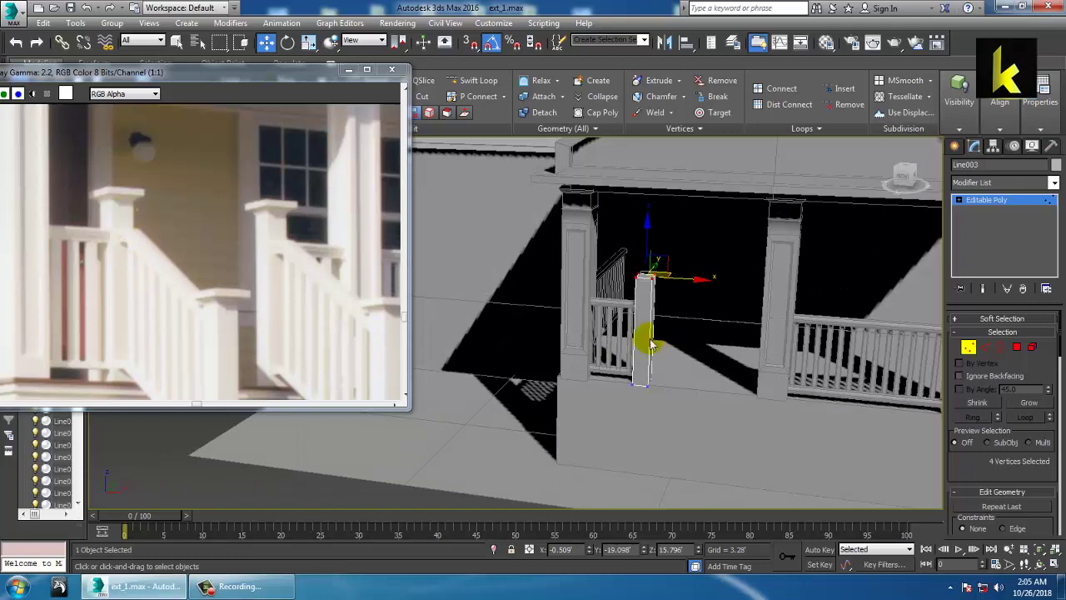
# Step: Move the whole railing post about 0.3' along Y in line with the railing and convert it to Editable Poly
pyautogui.scroll(4, 696, 321)
pyautogui.keyDown('alt'); pyautogui.moveTo(682, 318); pyautogui.dragTo(658, 329, button='middle'); pyautogui.keyUp('alt')
pyautogui.click(996, 203)
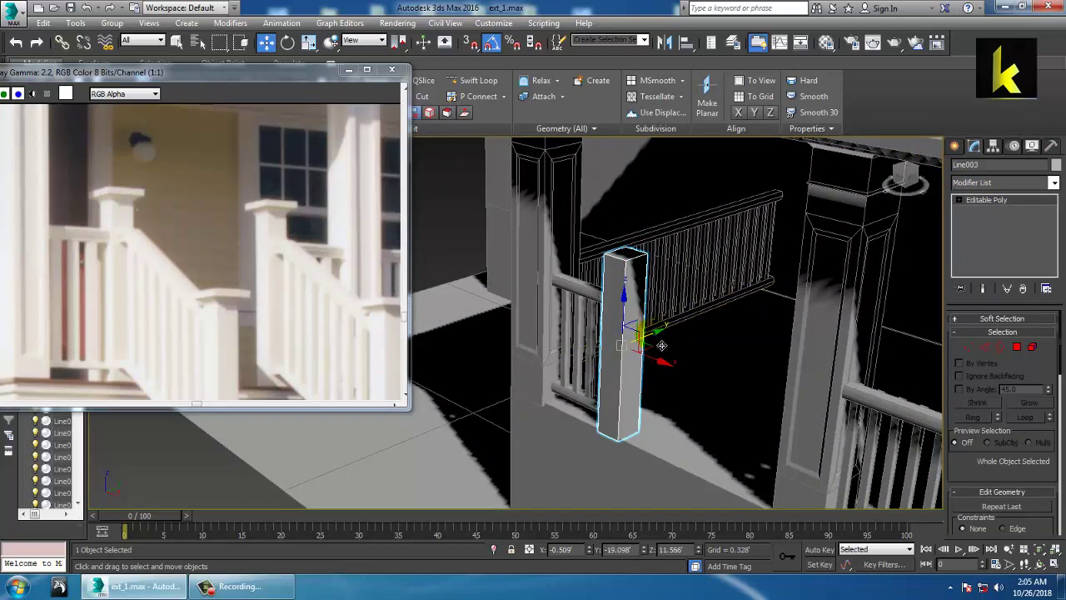
pyautogui.moveTo(661, 345); pyautogui.dragTo(667, 343)
pyautogui.scroll(4, 629, 323)
pyautogui.keyDown('alt'); pyautogui.moveTo(626, 327); pyautogui.dragTo(614, 258, button='middle'); pyautogui.keyUp('alt')
pyautogui.rightClick(614, 256)
pyautogui.moveTo(685, 389)
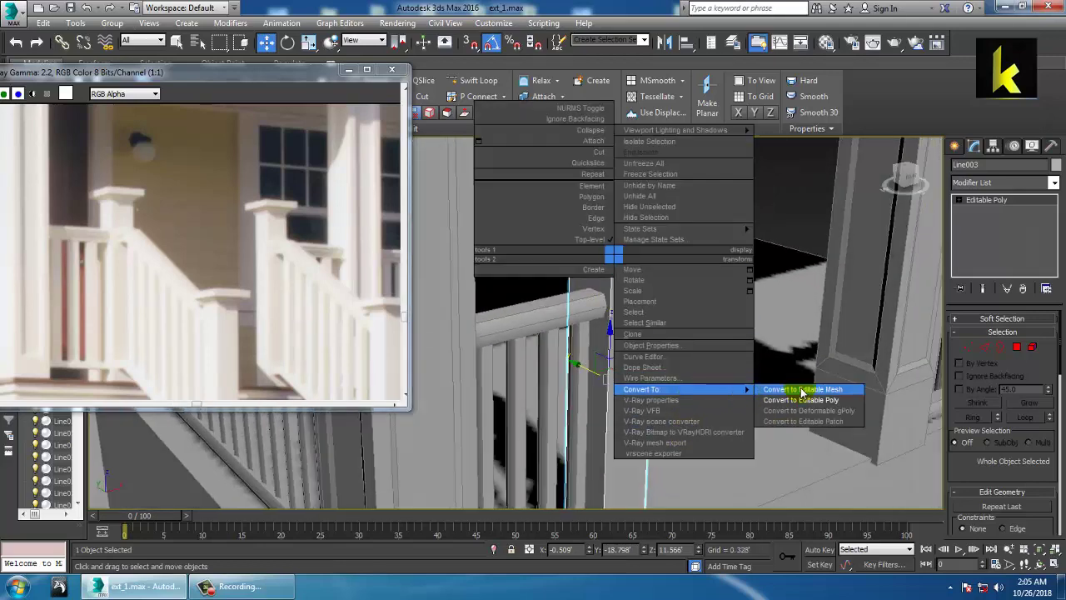
pyautogui.click(801, 400)
# Step: Lower the four vertices at the top of the railing post by about 0.3'
pyautogui.keyDown('alt'); pyautogui.moveTo(669, 300); pyautogui.dragTo(647, 286, button='middle'); pyautogui.keyUp('alt')
pyautogui.press('1')
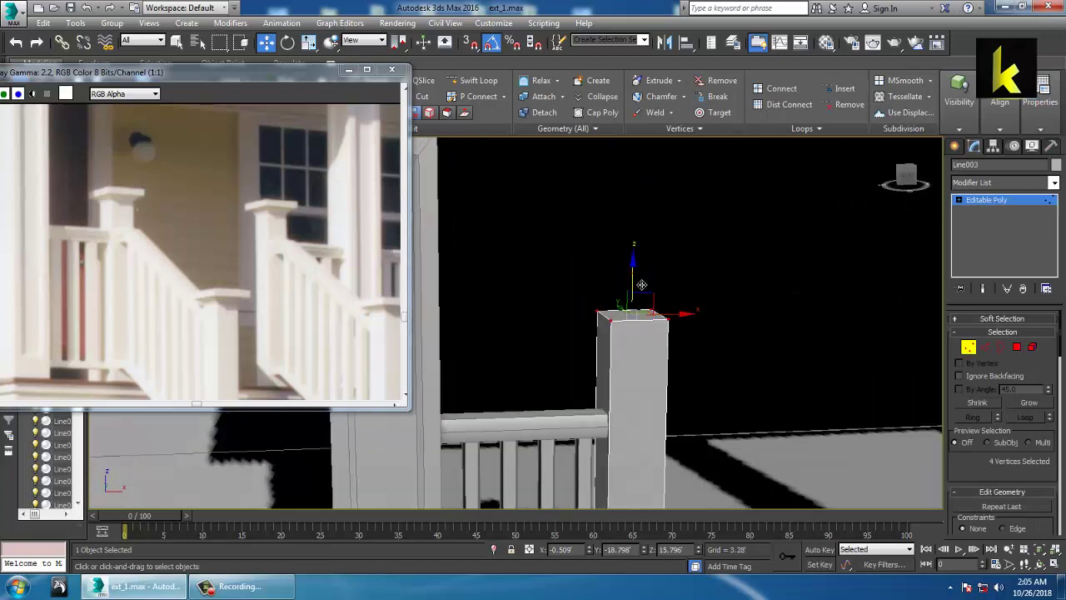
pyautogui.moveTo(641, 284); pyautogui.dragTo(644, 295)
pyautogui.keyDown('alt'); pyautogui.moveTo(645, 298); pyautogui.dragTo(626, 248, button='middle'); pyautogui.keyUp('alt')
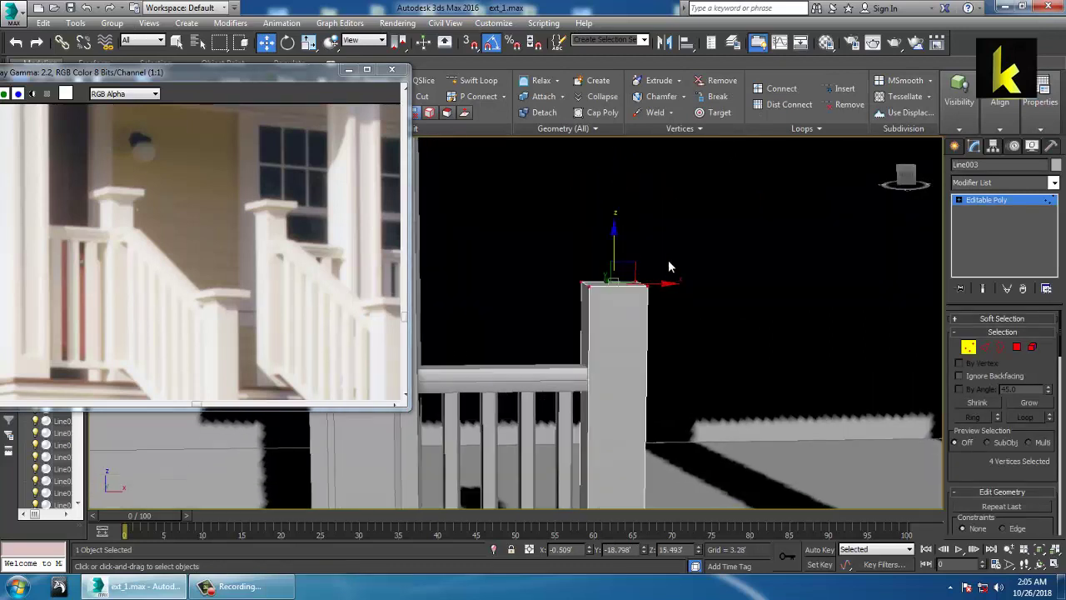
pyautogui.click(996, 201)
# Step: Add a horizontal edge loop just below the top of the post with Swift Loop
pyautogui.click(466, 83)
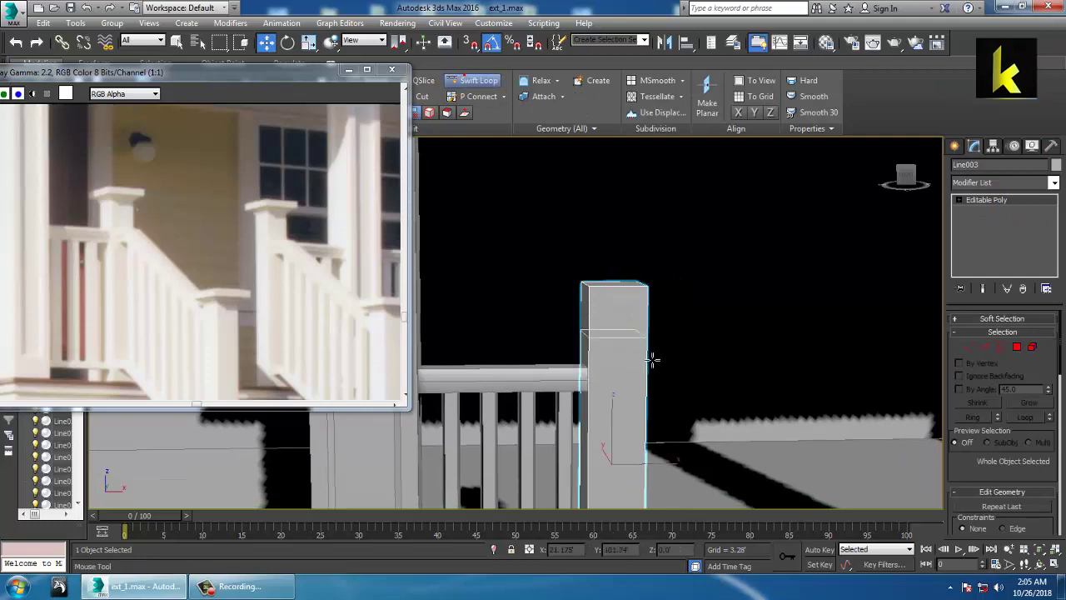
pyautogui.click(617, 306)
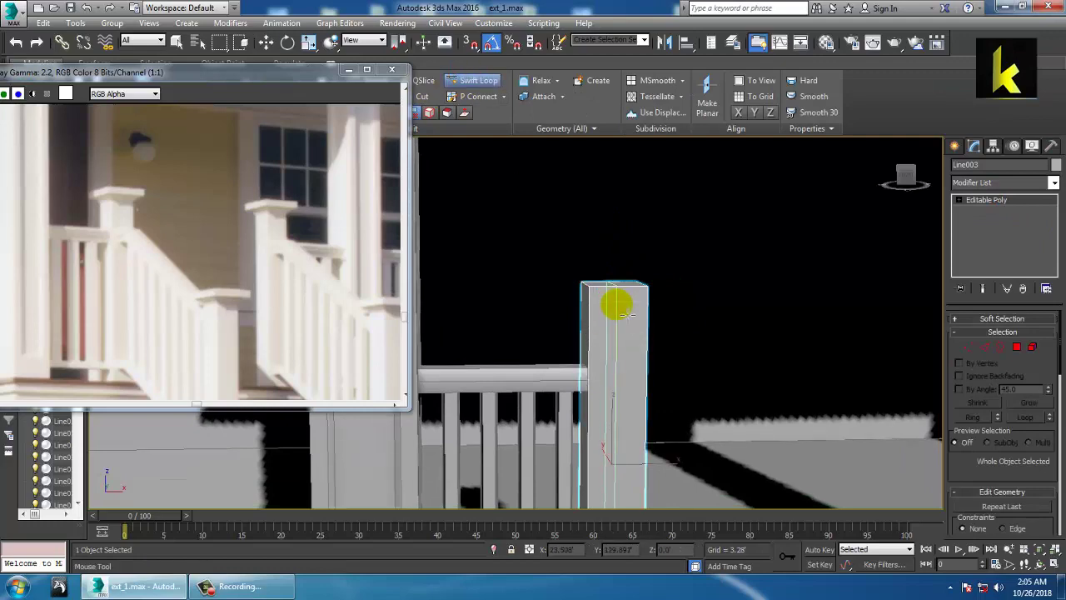
pyautogui.rightClick(626, 316)
# Step: Select the band of polygons at the post's top and extrude its side faces outward by Local Normal to form a thin cap
pyautogui.hotkey('alt', 'w')
pyautogui.rightClick(683, 230)
pyautogui.hotkey('alt', 'w')
pyautogui.press('z')
pyautogui.moveTo(638, 283); pyautogui.dragTo(798, 354, button='middle')
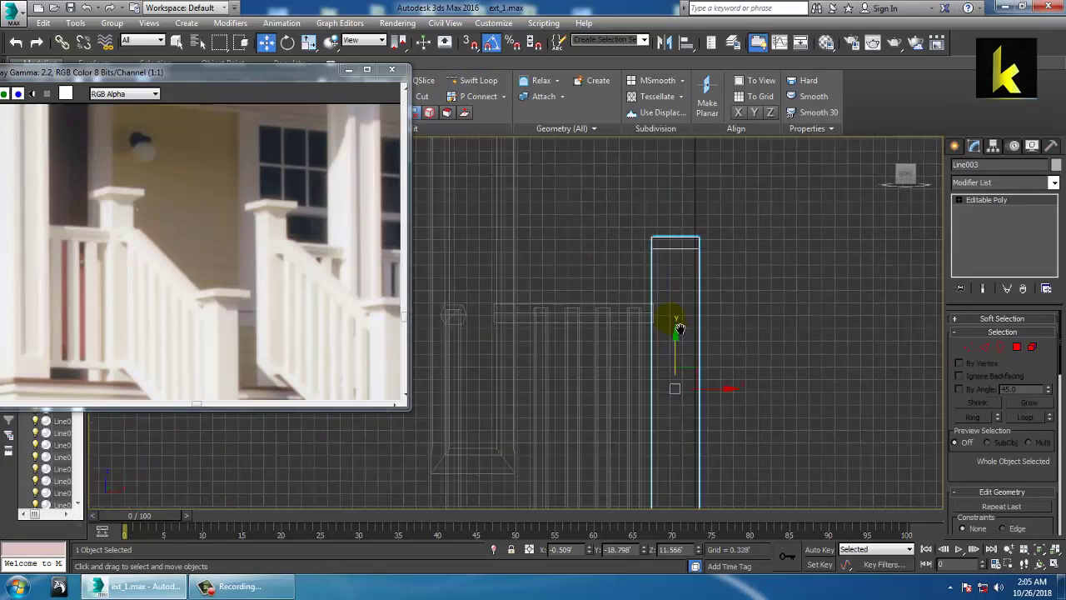
pyautogui.scroll(3, 689, 332)
pyautogui.moveTo(690, 333); pyautogui.dragTo(719, 405, button='middle')
pyautogui.click(1017, 348)
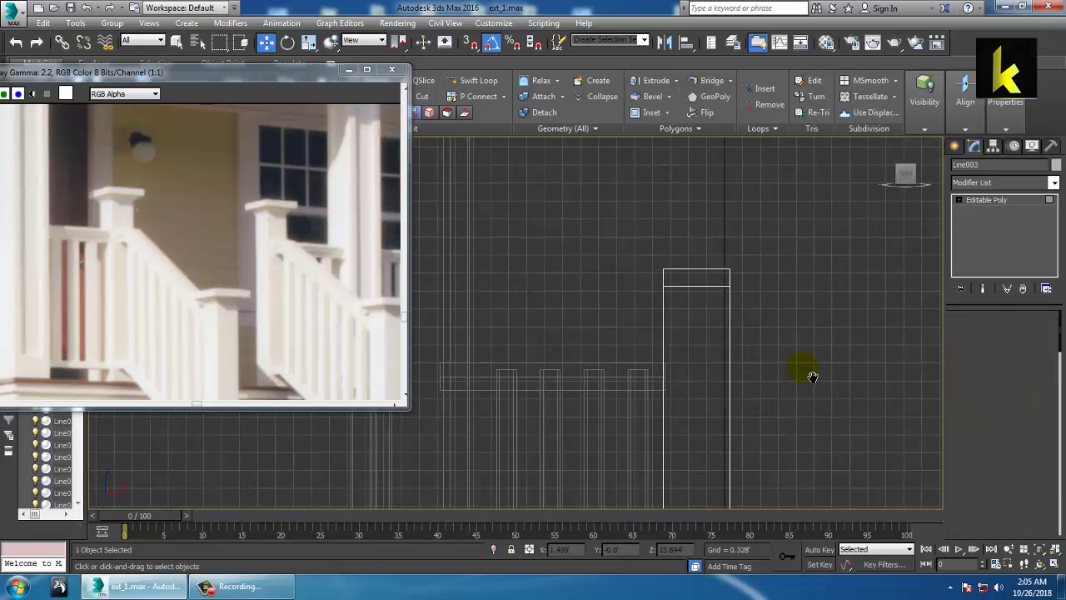
pyautogui.moveTo(747, 276); pyautogui.dragTo(749, 278)
pyautogui.hotkey('alt', 'w')
pyautogui.rightClick(802, 399)
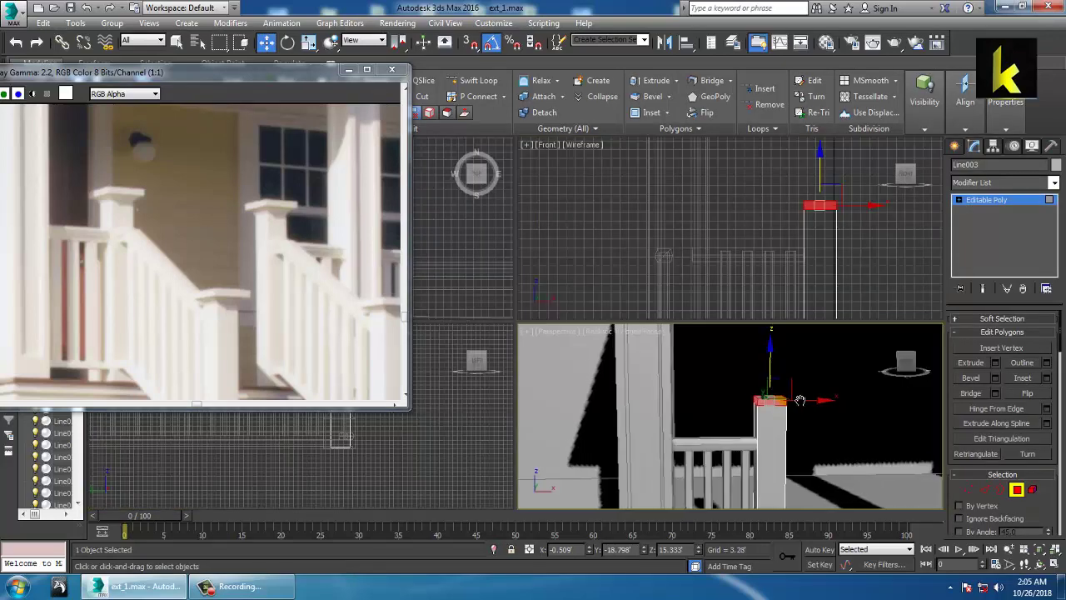
pyautogui.hotkey('alt', 'w')
pyautogui.click(997, 363)
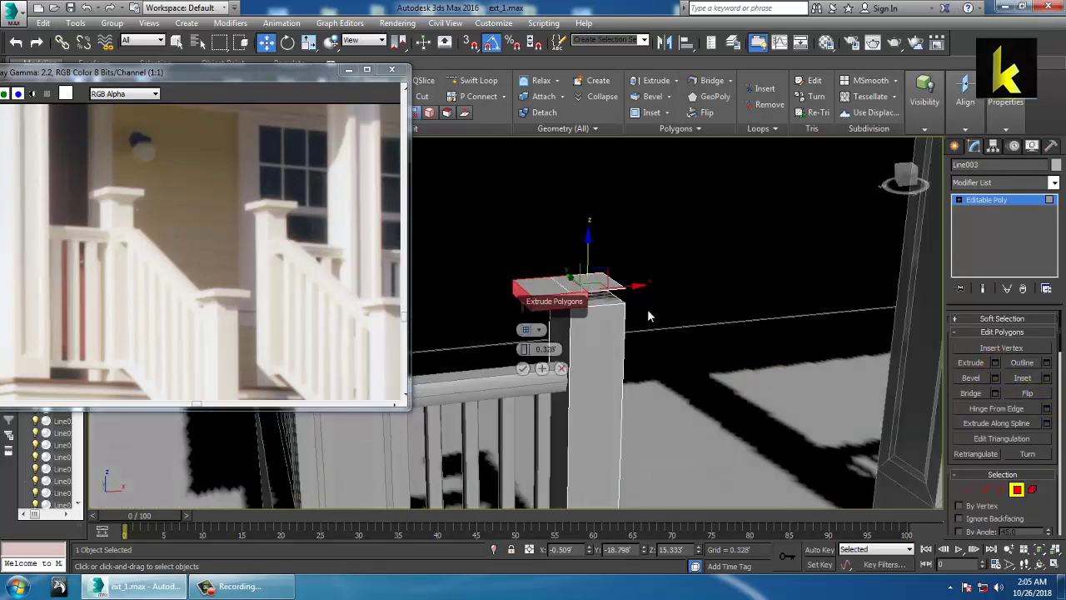
pyautogui.click(541, 332)
pyautogui.click(563, 353)
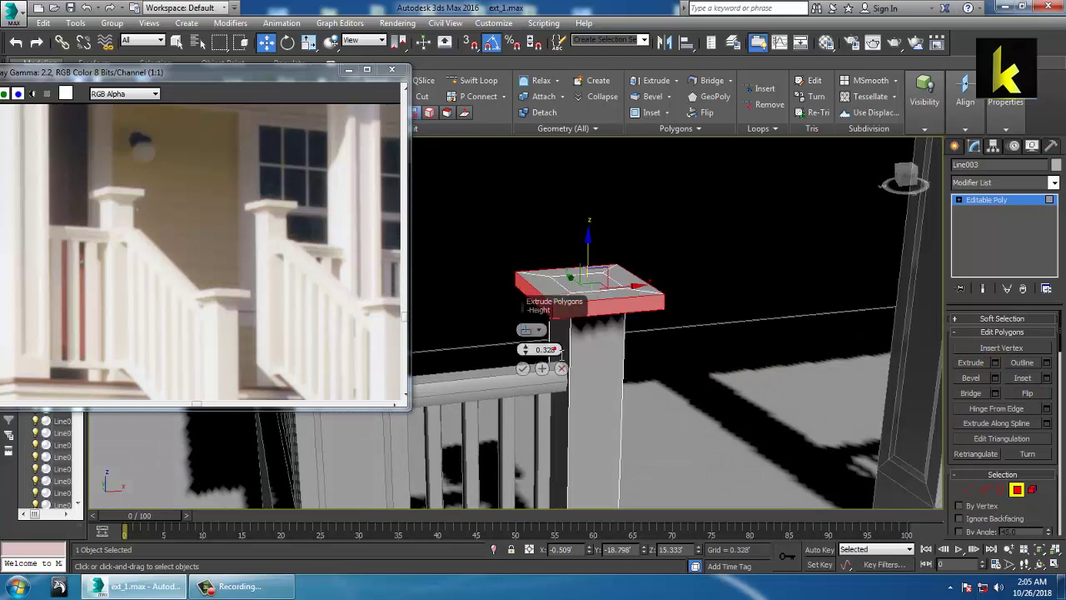
pyautogui.moveTo(528, 355); pyautogui.dragTo(539, 383)
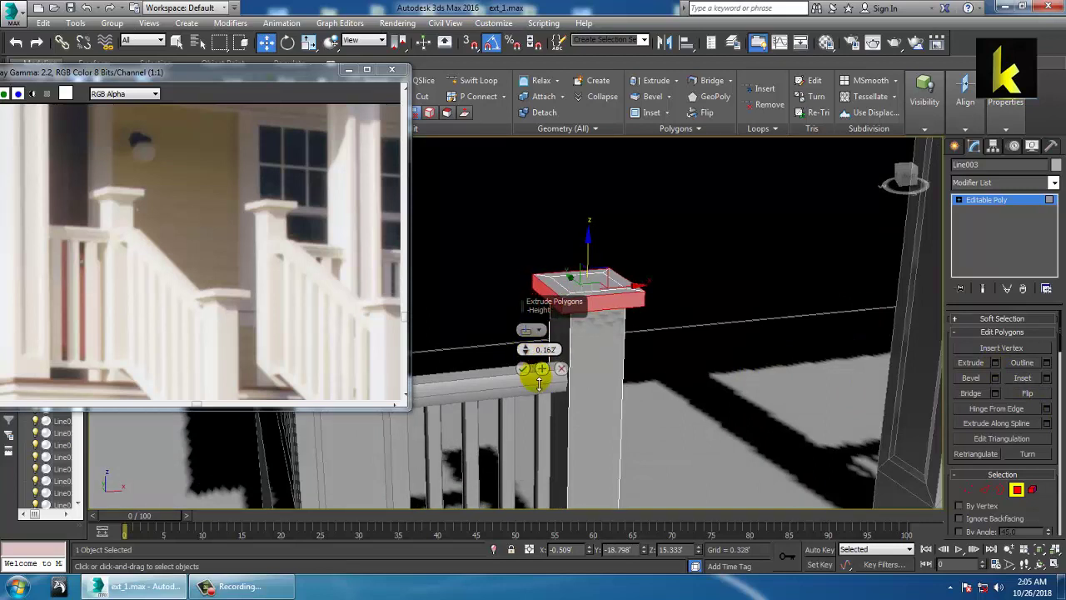
pyautogui.click(522, 371)
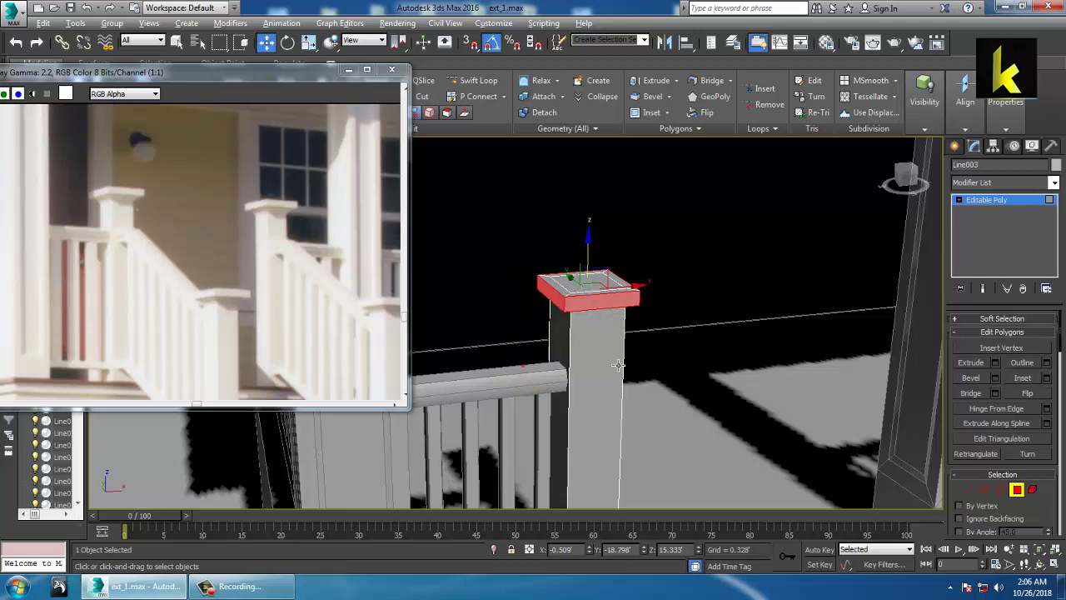
# Step: Lower the four inner vertices under the post cap in the front view to taper the cap's underside
pyautogui.press('f')
pyautogui.moveTo(767, 214); pyautogui.dragTo(735, 236, button='middle')
pyautogui.scroll(2, 667, 275)
pyautogui.press('1')
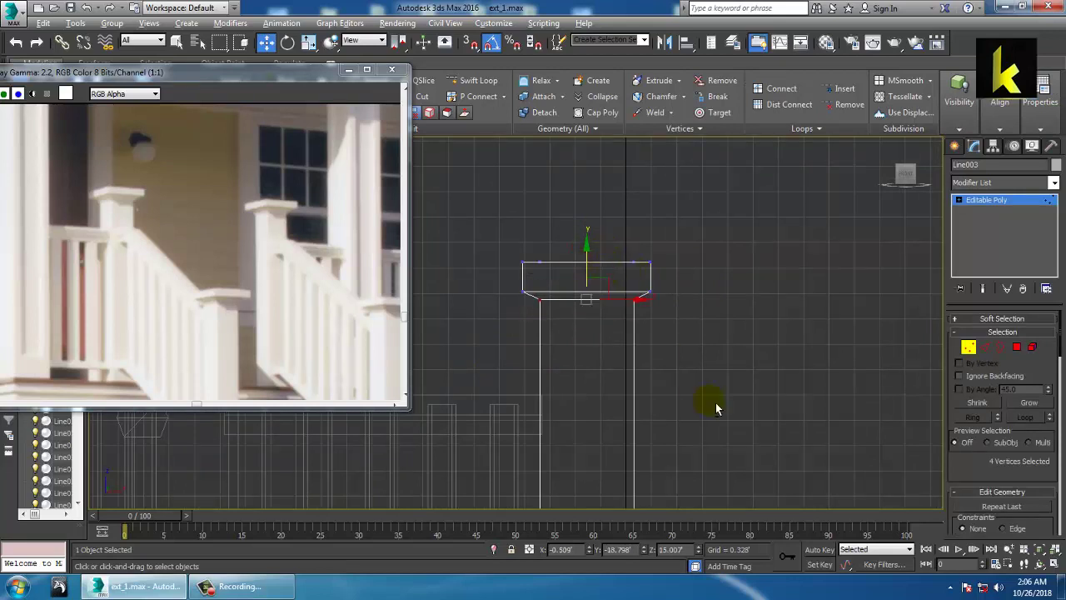
pyautogui.hotkey('alt', 'w')
pyautogui.rightClick(744, 459)
pyautogui.hotkey('alt', 'w')
# Step: Copy the capped post about 7.4' along X to the other side of the porch opening, beside the middle column
pyautogui.scroll(-4, 733, 438)
pyautogui.keyDown('alt'); pyautogui.moveTo(730, 430); pyautogui.dragTo(763, 395, button='middle'); pyautogui.keyUp('alt')
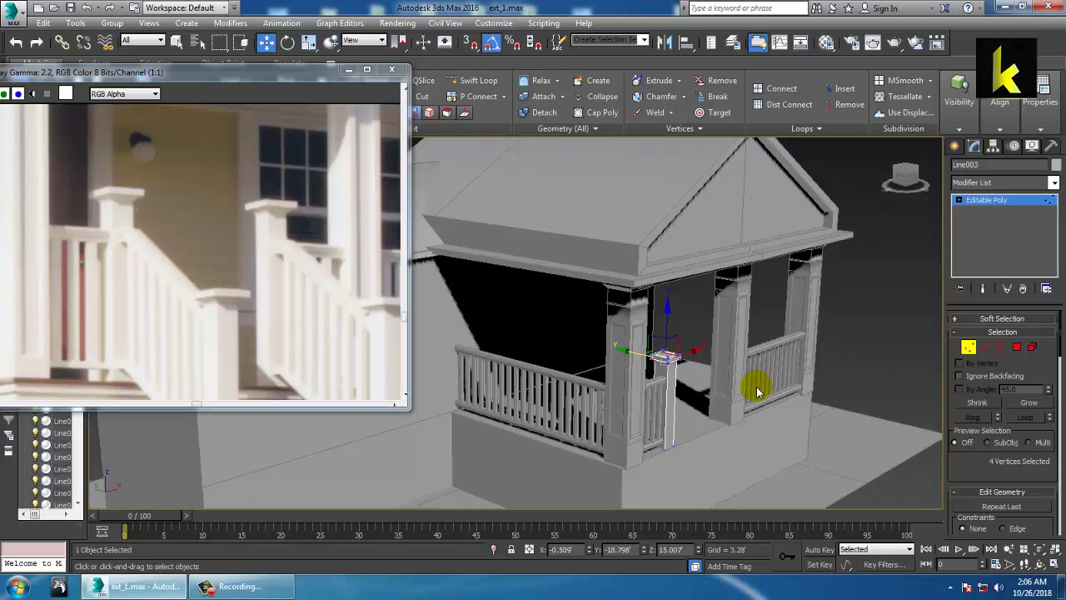
pyautogui.moveTo(125, 283); pyautogui.dragTo(163, 234, button='middle')
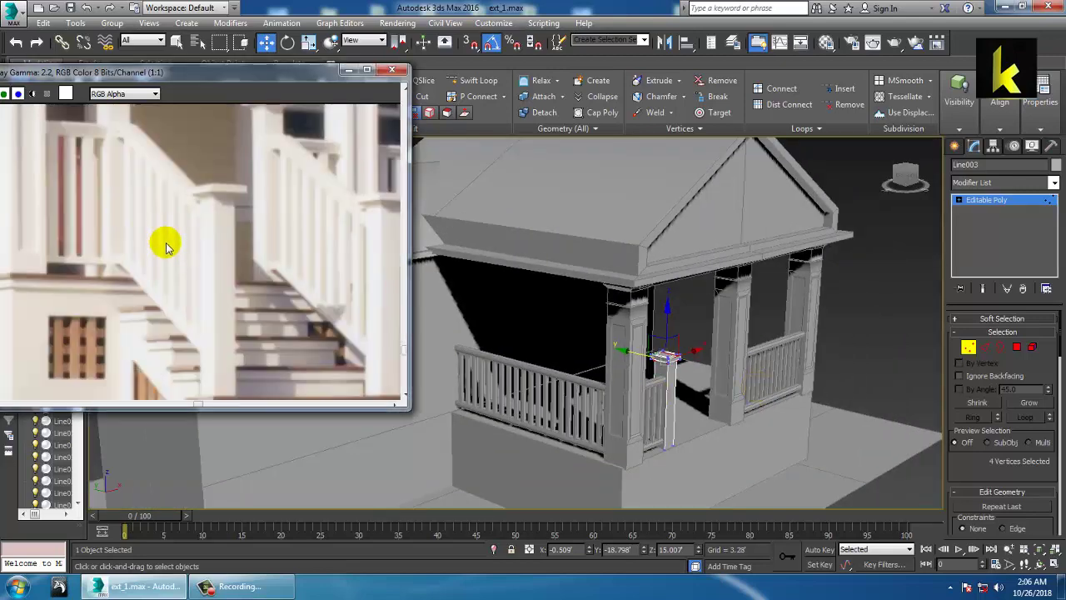
pyautogui.scroll(-1, 165, 247)
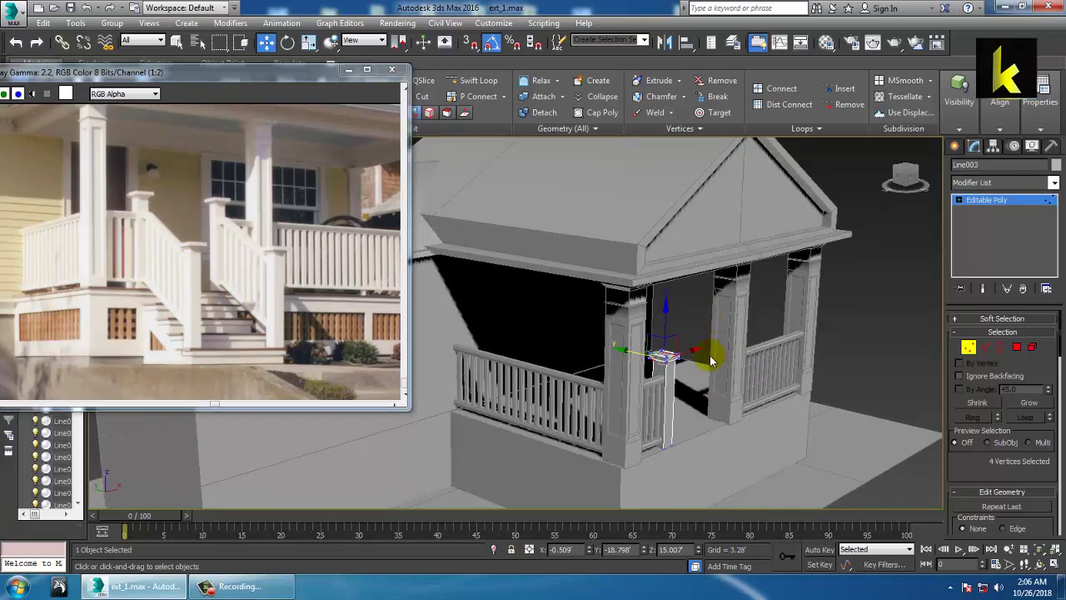
pyautogui.keyDown('alt'); pyautogui.moveTo(790, 375); pyautogui.dragTo(662, 328, button='middle'); pyautogui.keyUp('alt')
pyautogui.click(1011, 201)
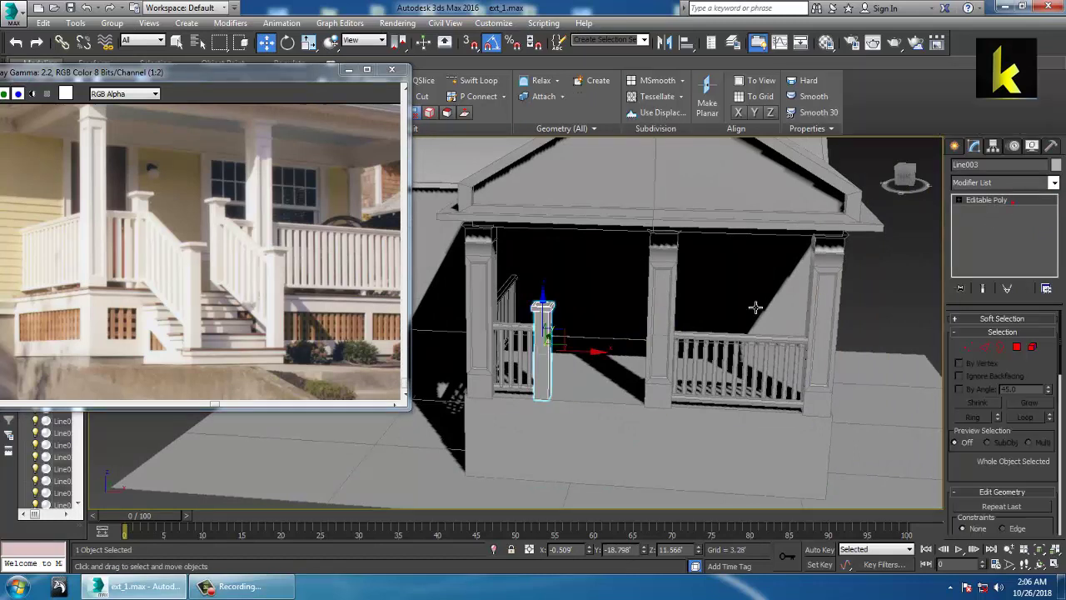
pyautogui.keyDown('shift'); pyautogui.moveTo(589, 361); pyautogui.dragTo(666, 367); pyautogui.keyUp('shift')
pyautogui.click(537, 350)
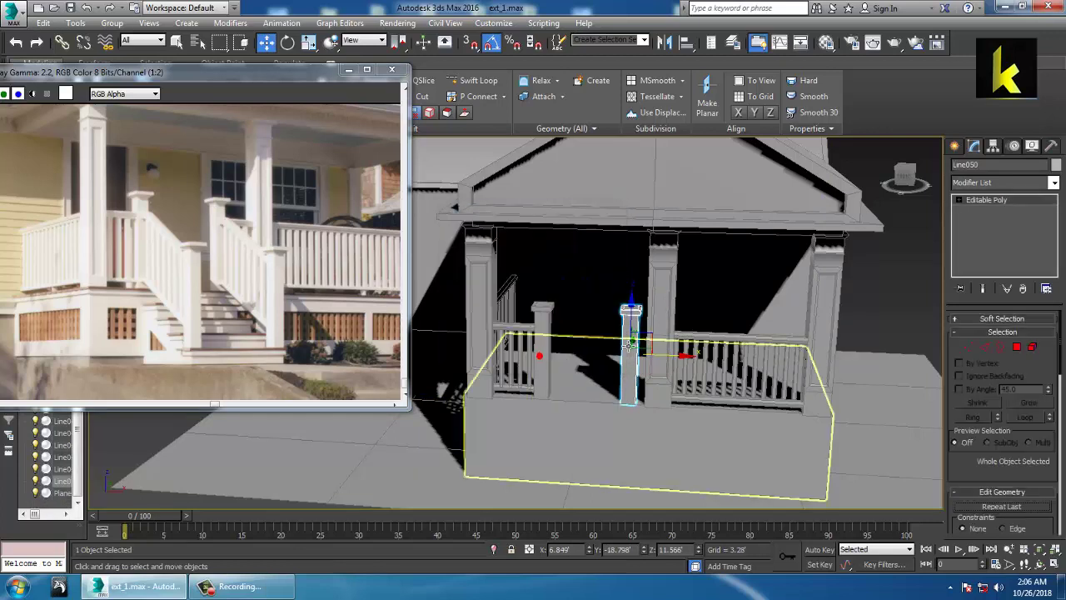
# Step: Move the middle porch column about 1.7' along X, away from the opening
pyautogui.click(669, 303)
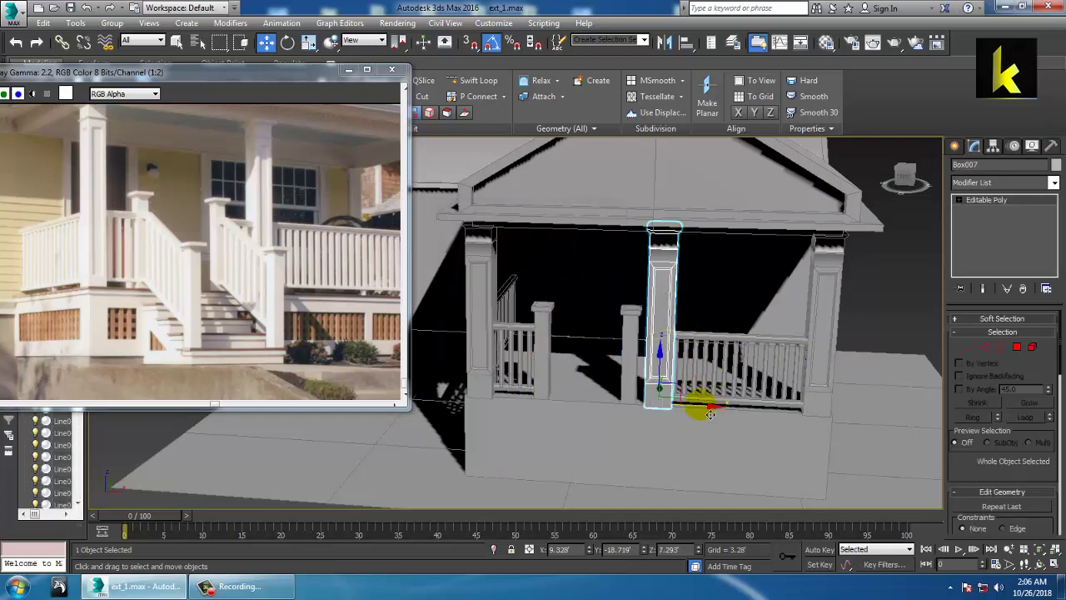
pyautogui.moveTo(710, 414); pyautogui.dragTo(730, 409)
pyautogui.scroll(3, 643, 371)
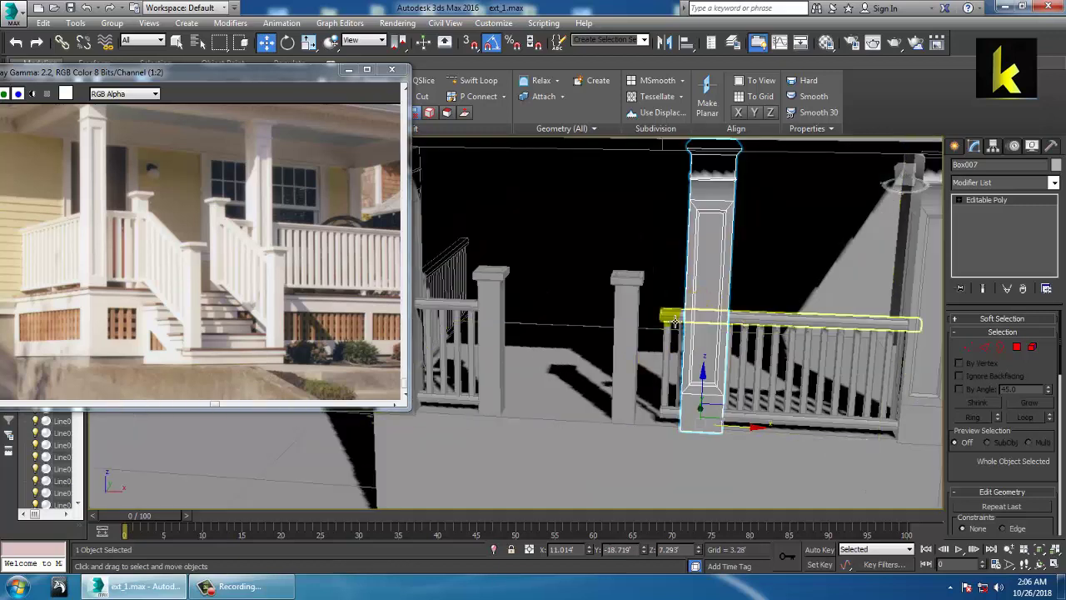
# Step: Move the copied post slightly along X, closer to the end of the neighbouring railing
pyautogui.click(675, 320)
pyautogui.click(631, 337)
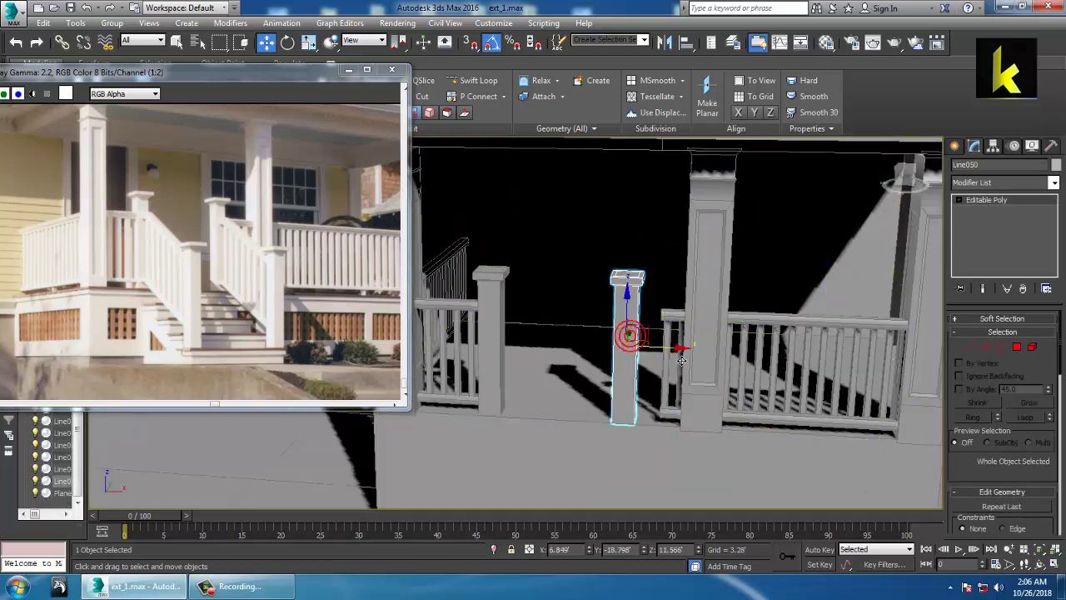
pyautogui.moveTo(681, 360); pyautogui.dragTo(692, 358)
# Step: Extend the railing's top rail about 0.9' along X by moving its end vertices to meet the copied post
pyautogui.click(683, 325)
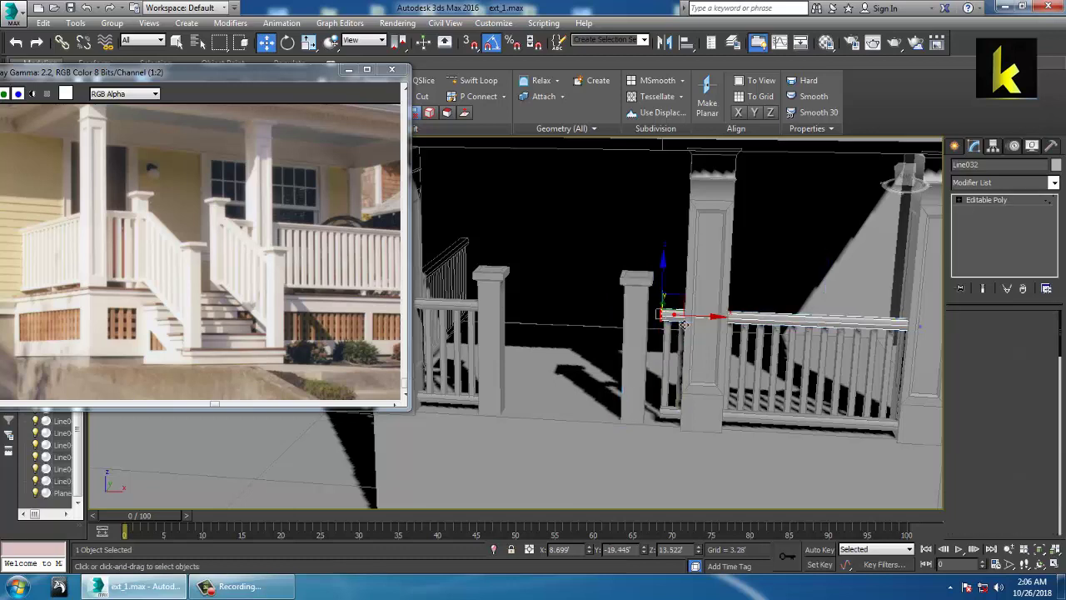
pyautogui.press('1')
pyautogui.click(641, 296)
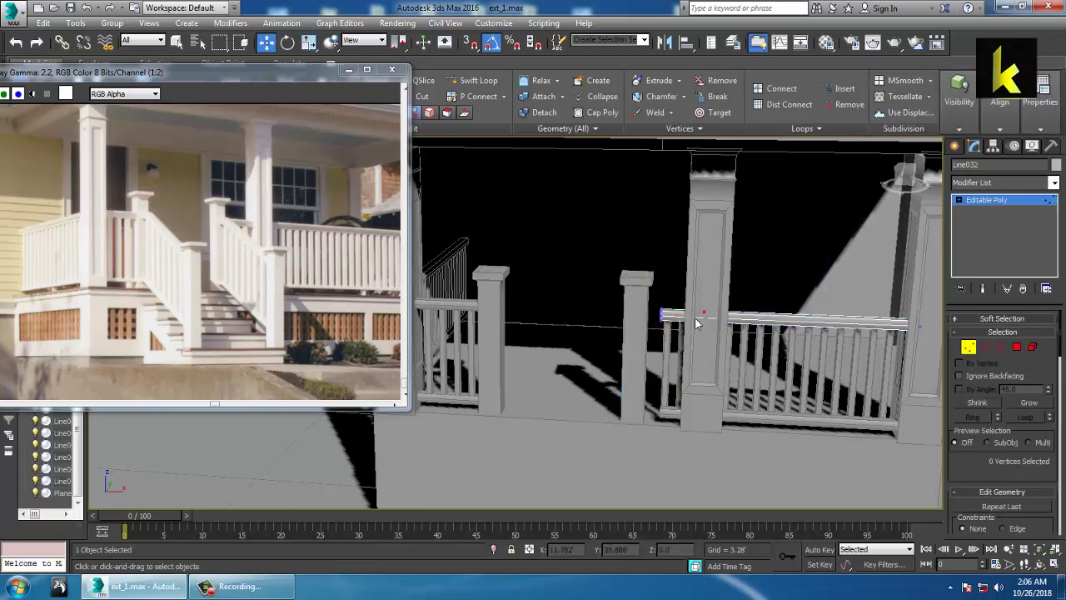
pyautogui.moveTo(714, 328); pyautogui.dragTo(707, 325)
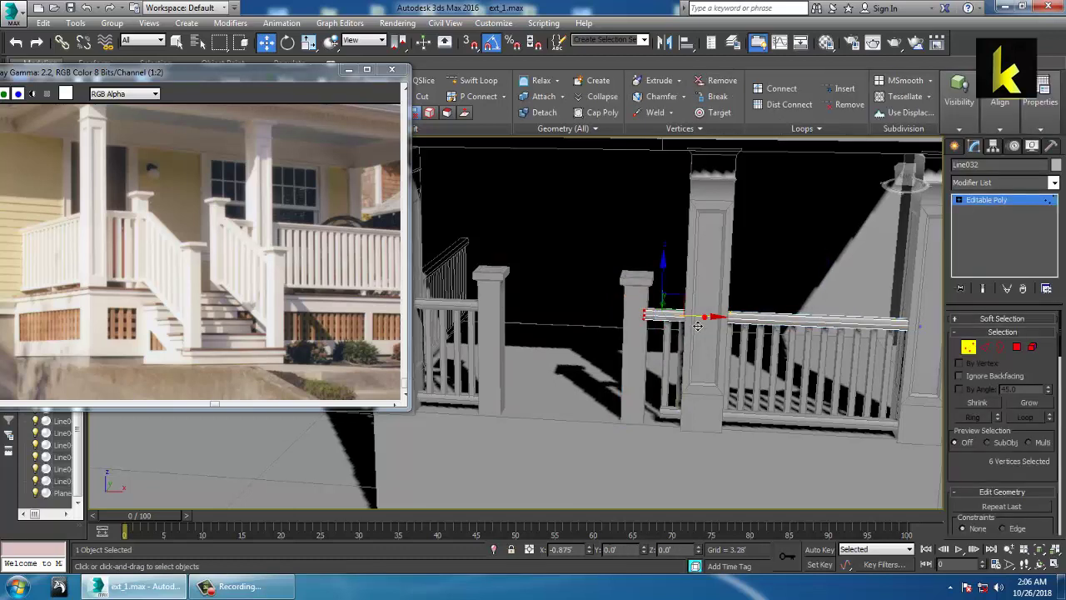
pyautogui.keyDown('alt'); pyautogui.moveTo(691, 353); pyautogui.dragTo(699, 295, button='middle'); pyautogui.keyUp('alt')
pyautogui.click(1004, 202)
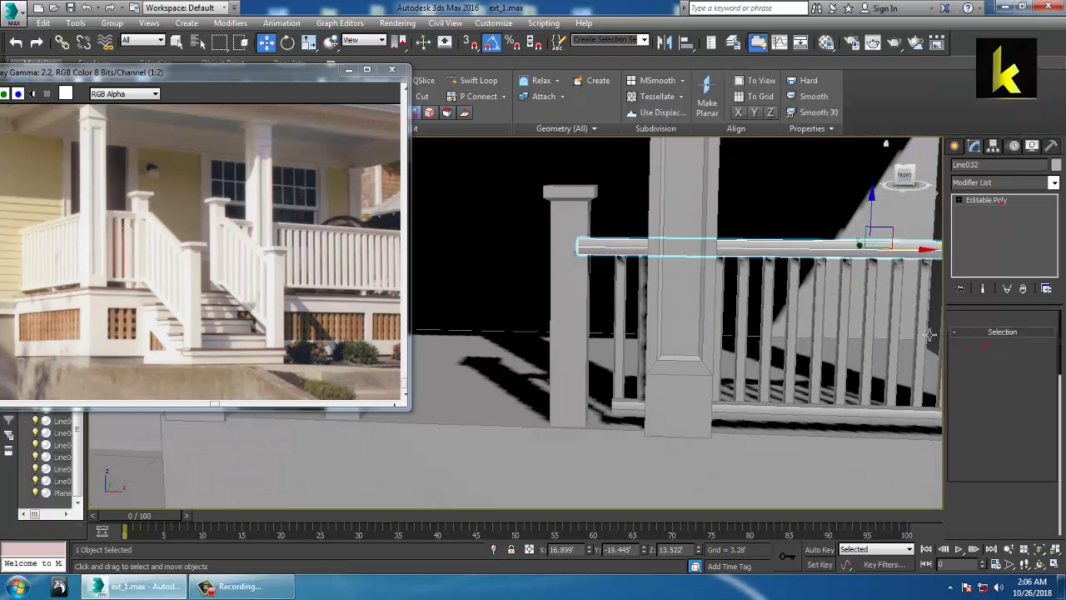
# Step: Move the top and bottom rails beside the copied post together about 0.34' along Y, in line with the post
pyautogui.keyDown('alt'); pyautogui.moveTo(834, 343); pyautogui.dragTo(969, 352, button='middle'); pyautogui.keyUp('alt')
pyautogui.keyDown('alt'); pyautogui.moveTo(717, 352); pyautogui.dragTo(764, 398, button='middle'); pyautogui.keyUp('alt')
pyautogui.keyDown('ctrl'); pyautogui.click(765, 403); pyautogui.keyUp('ctrl')
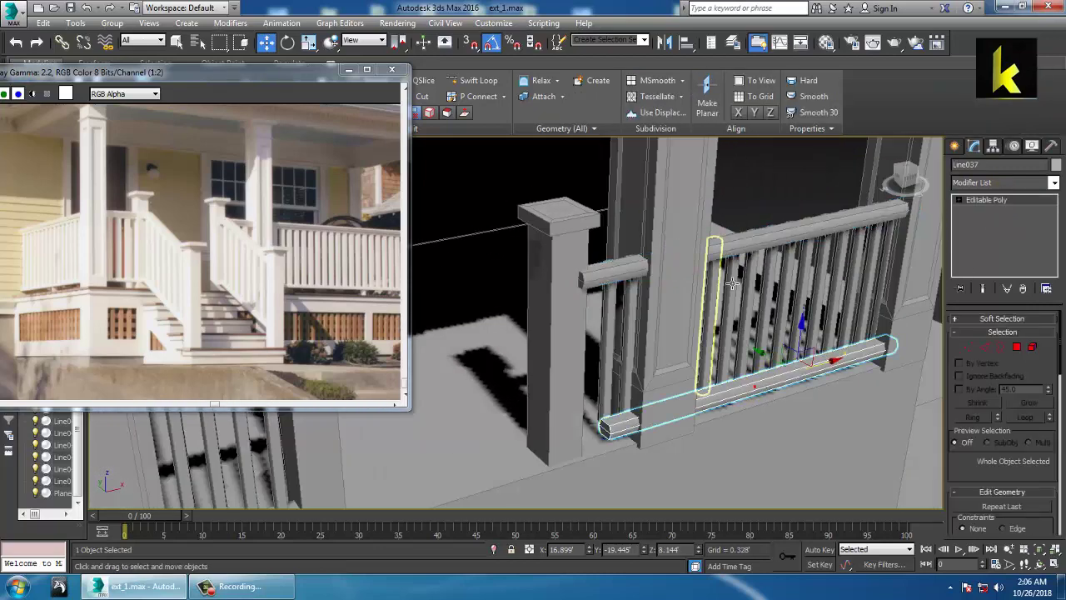
pyautogui.moveTo(737, 312); pyautogui.dragTo(734, 301)
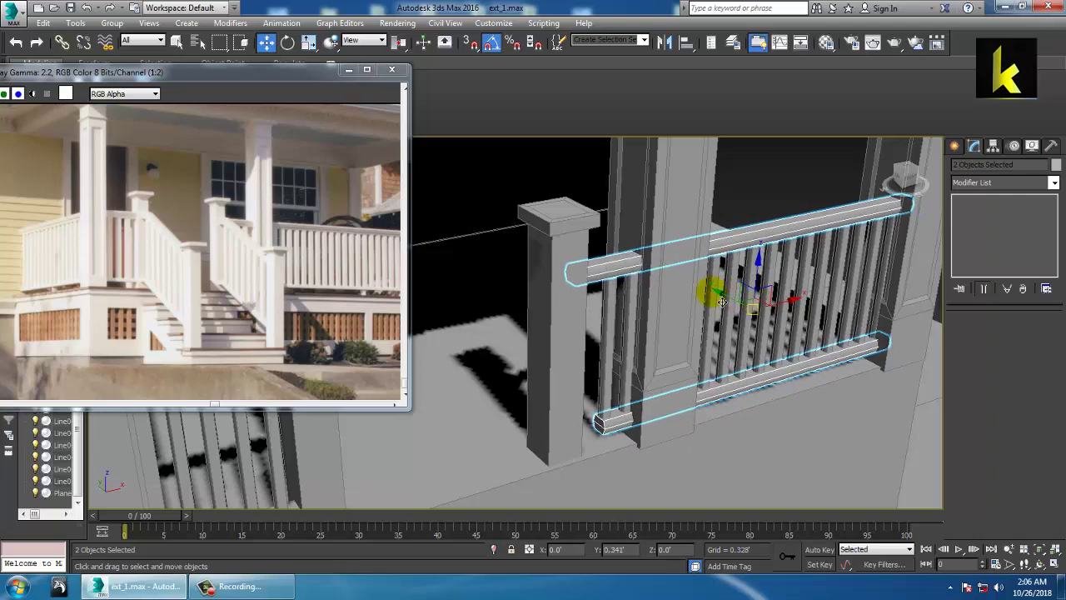
# Step: Extend the bottom rail along X by moving its six end vertices to meet the copied post
pyautogui.keyDown('alt'); pyautogui.moveTo(722, 302); pyautogui.dragTo(648, 316, button='middle'); pyautogui.keyUp('alt')
pyautogui.click(598, 364)
pyautogui.press('1')
pyautogui.moveTo(572, 386); pyautogui.dragTo(601, 337)
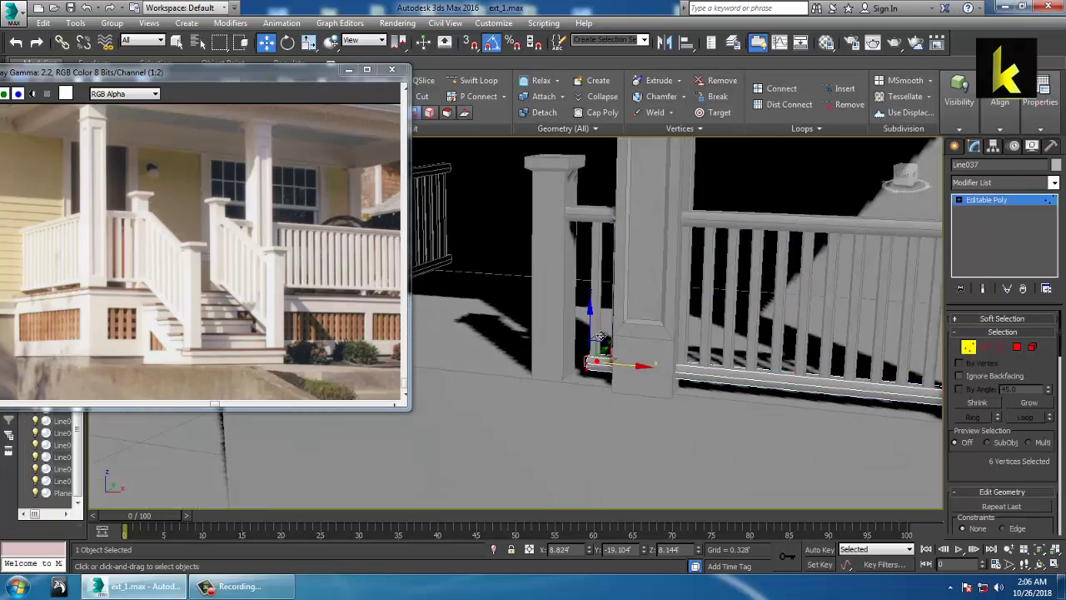
pyautogui.scroll(2, 615, 374)
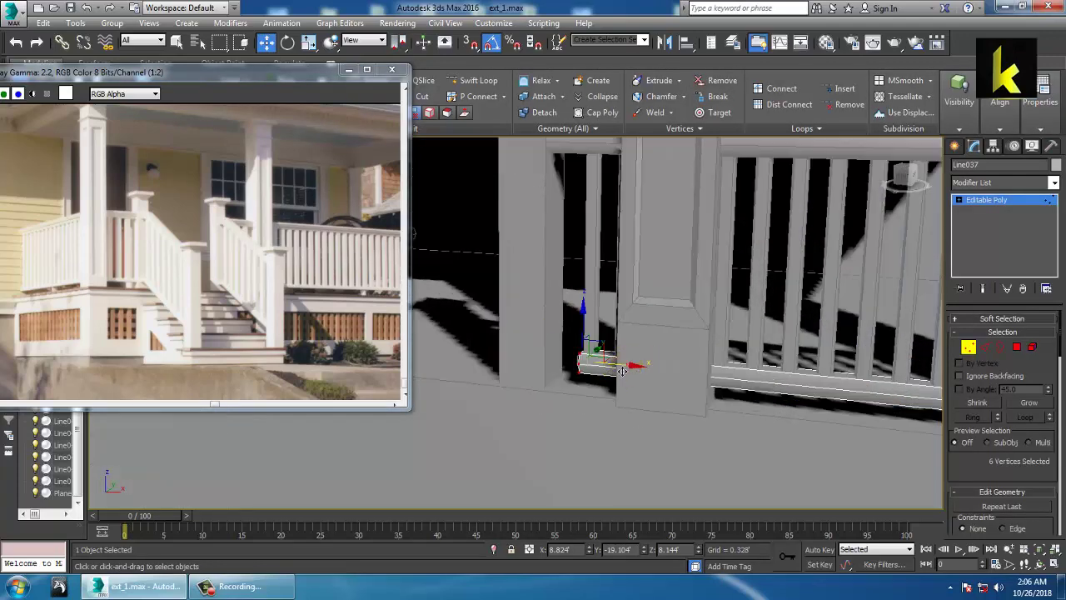
pyautogui.moveTo(622, 372); pyautogui.dragTo(579, 367)
pyautogui.moveTo(651, 328); pyautogui.dragTo(642, 382, button='middle')
pyautogui.click(981, 200)
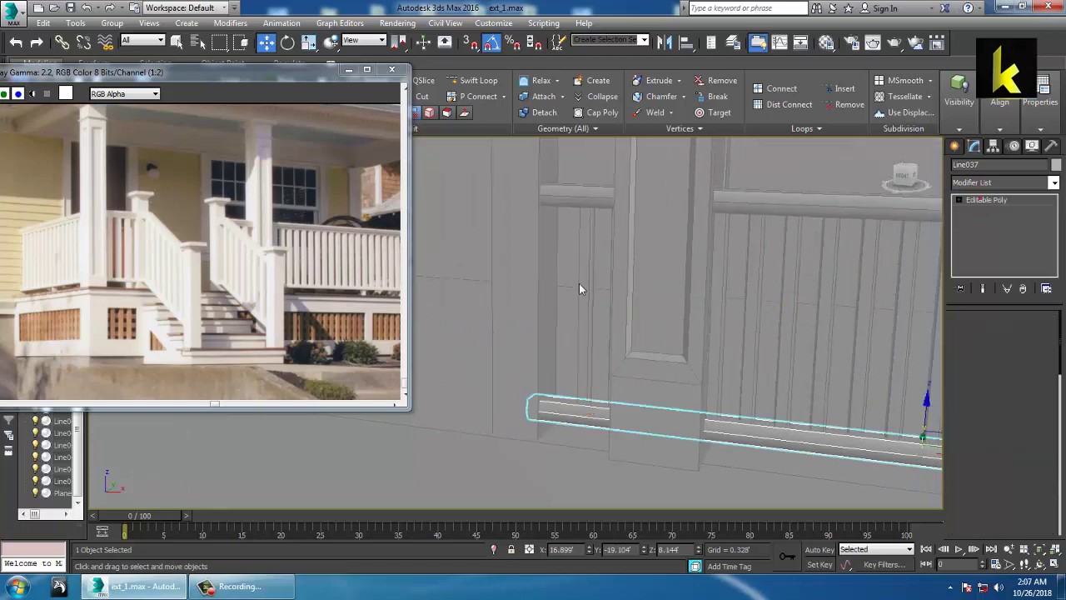
# Step: Copy the baluster in the short railing section along X to fill the gap next to the newel post
pyautogui.click(579, 292)
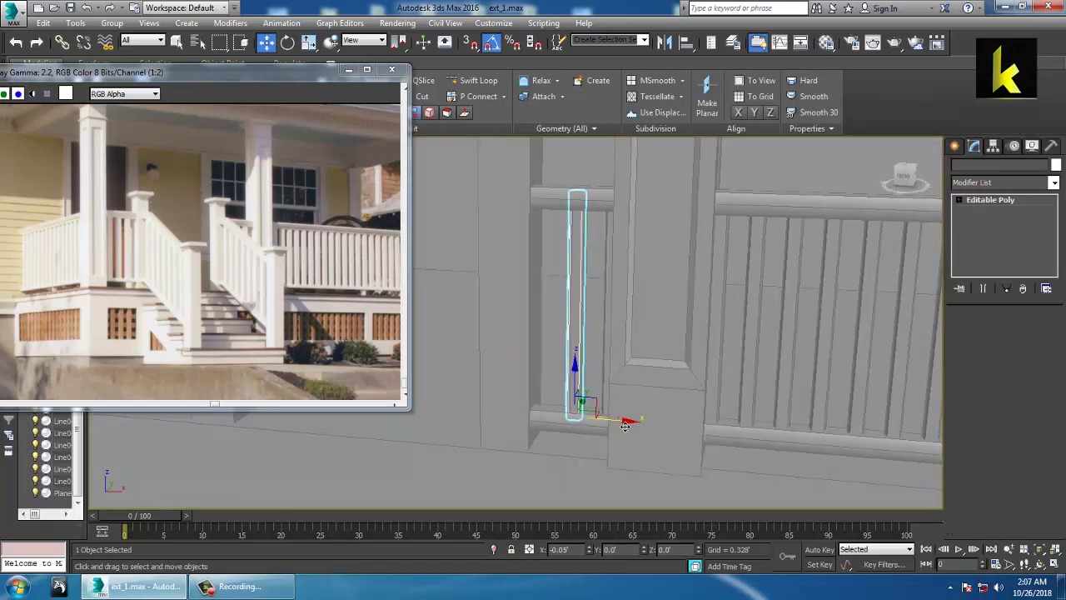
pyautogui.moveTo(625, 425); pyautogui.dragTo(593, 414)
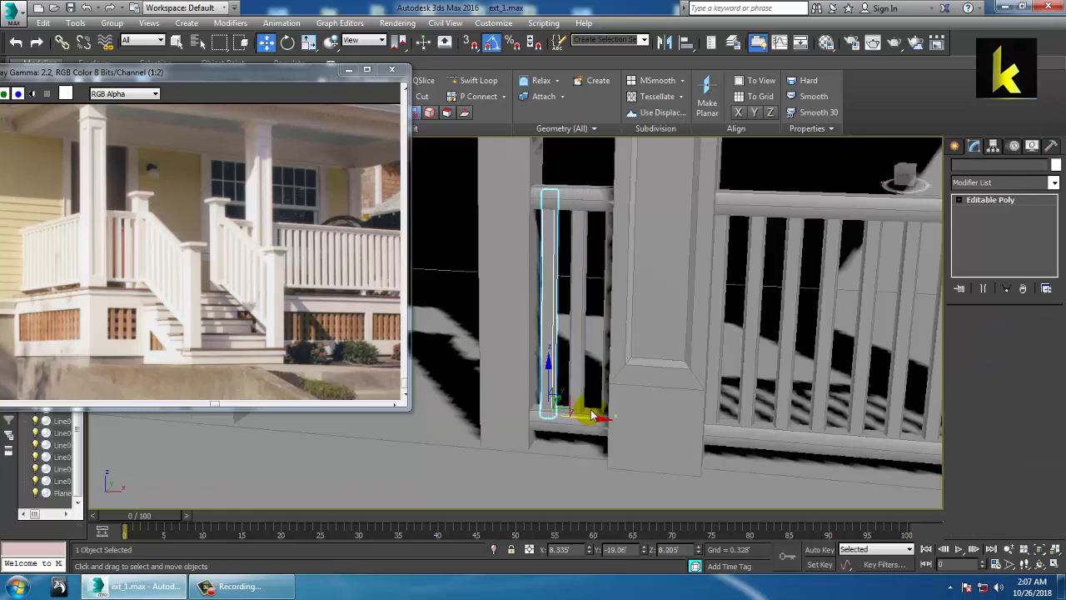
pyautogui.click(548, 353)
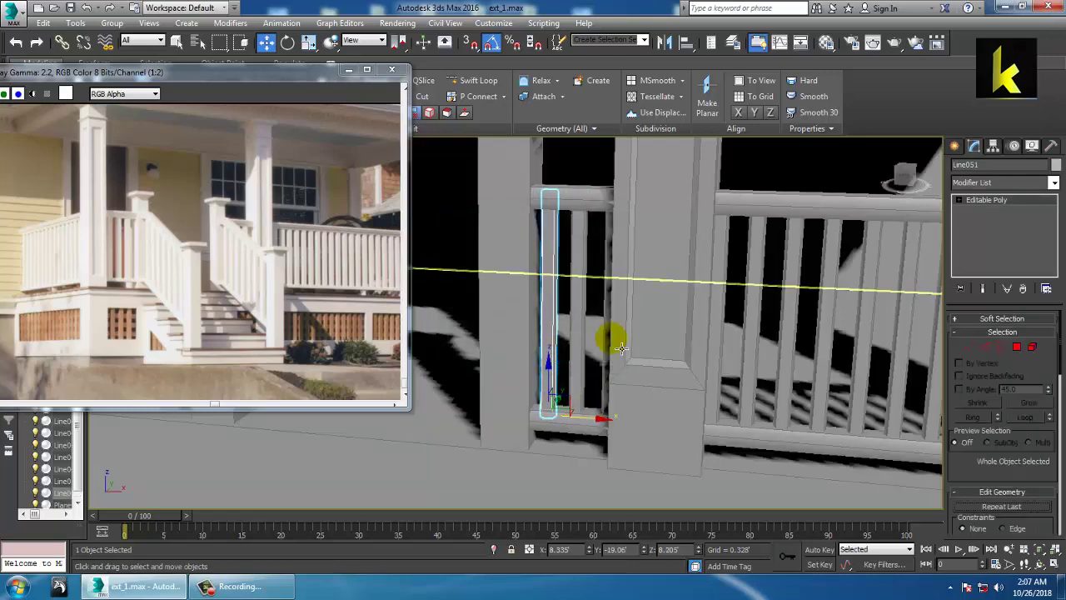
pyautogui.scroll(-5, 607, 334)
pyautogui.keyDown('alt'); pyautogui.moveTo(605, 331); pyautogui.dragTo(728, 305, button='middle'); pyautogui.keyUp('alt')
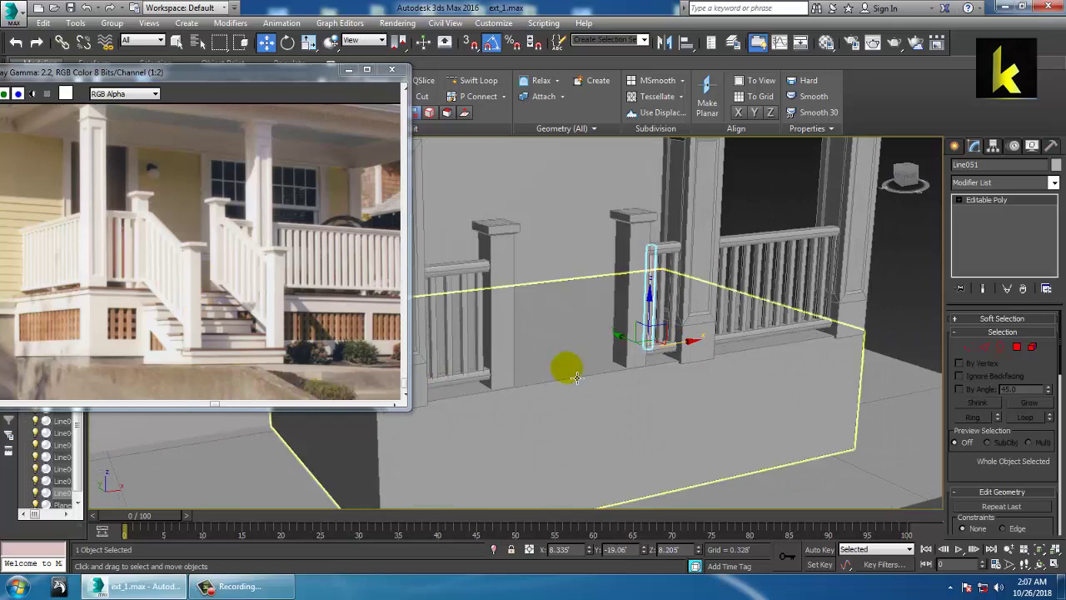
pyautogui.keyDown('alt'); pyautogui.moveTo(619, 479); pyautogui.dragTo(626, 382, button='middle'); pyautogui.keyUp('alt')
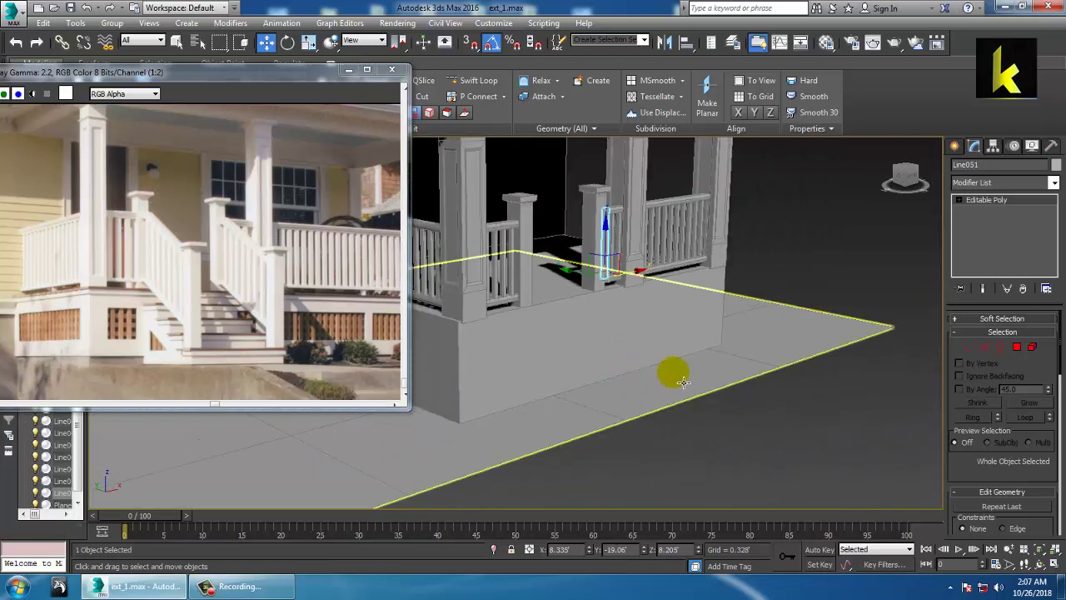
pyautogui.click(955, 148)
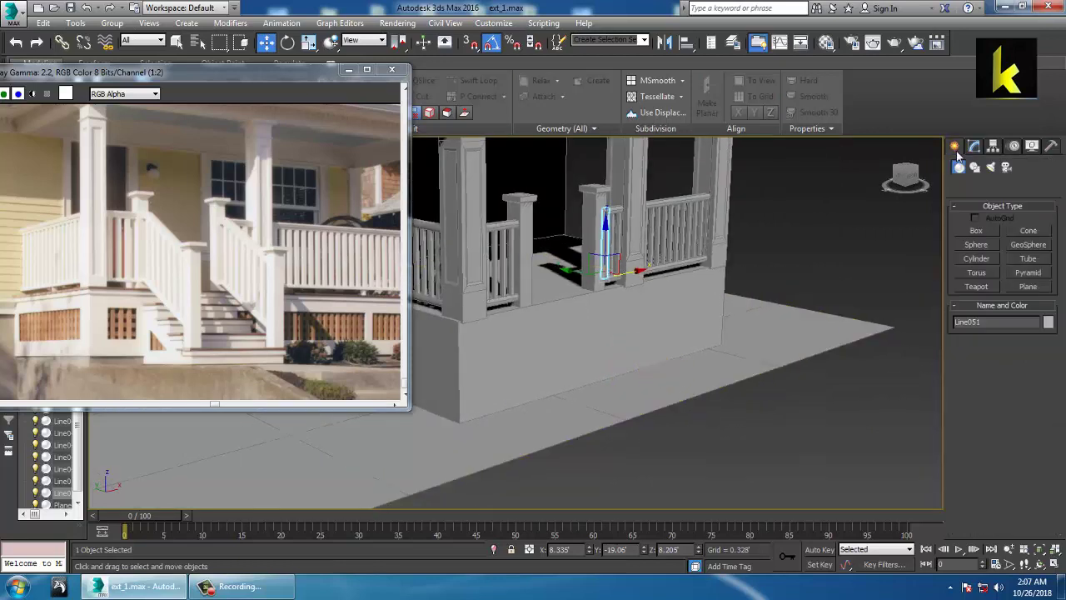
pyautogui.click(978, 229)
pyautogui.scroll(-3, 730, 392)
pyautogui.keyDown('alt'); pyautogui.moveTo(729, 392); pyautogui.dragTo(722, 414, button='middle'); pyautogui.keyUp('alt')
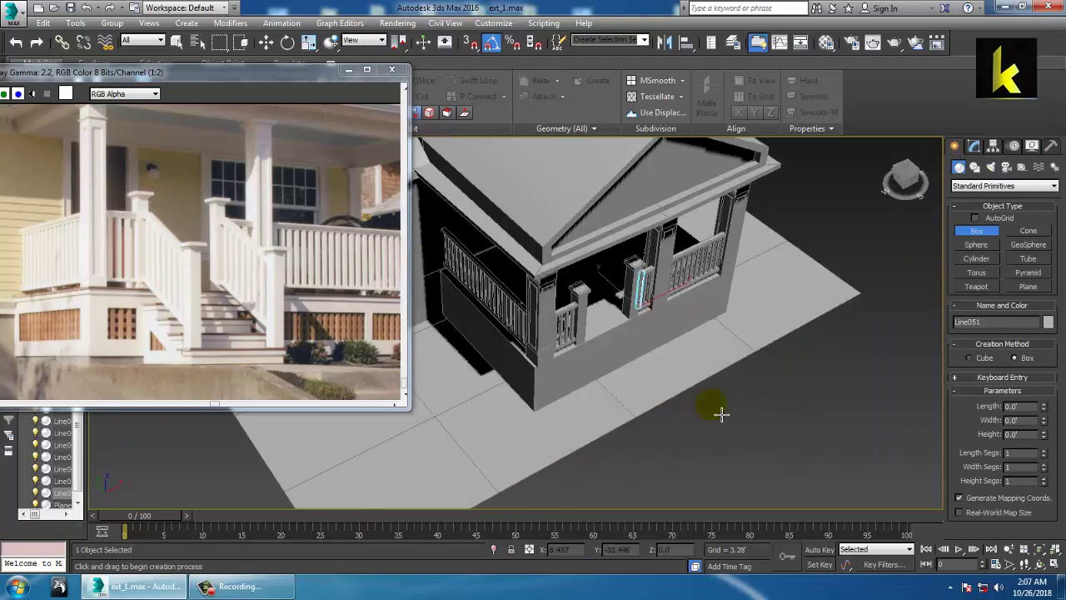
pyautogui.rightClick(754, 371)
# Step: Scale up the ground plane beneath the house so it extends farther in front of the porch
pyautogui.click(712, 354)
pyautogui.press('r')
pyautogui.moveTo(551, 331); pyautogui.dragTo(571, 359)
pyautogui.press('w')
# Step: Create a low box slab on the ground directly in front of the porch base, spanning the porch's width
pyautogui.keyDown('alt'); pyautogui.moveTo(636, 354); pyautogui.dragTo(641, 342, button='middle'); pyautogui.keyUp('alt')
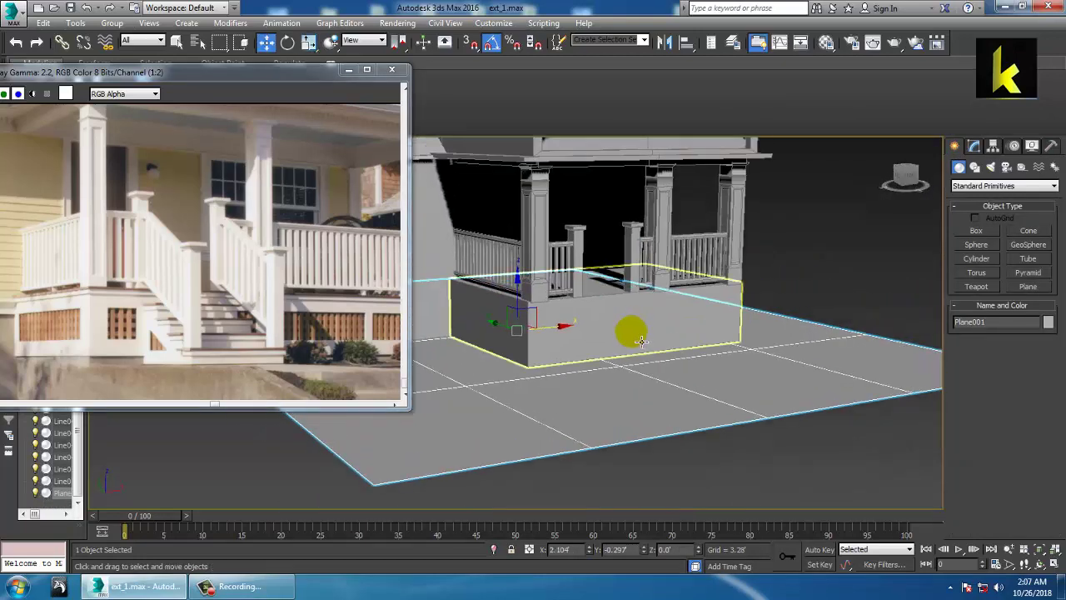
pyautogui.click(983, 236)
pyautogui.keyDown('alt'); pyautogui.moveTo(550, 340); pyautogui.dragTo(524, 346, button='middle'); pyautogui.keyUp('alt')
pyautogui.moveTo(543, 392)
pyautogui.keyDown('alt'); pyautogui.mouseDown(button='middle')
pyautogui.moveTo(542, 366)
pyautogui.moveTo(552, 394)
pyautogui.mouseUp(button='middle'); pyautogui.keyUp('alt')
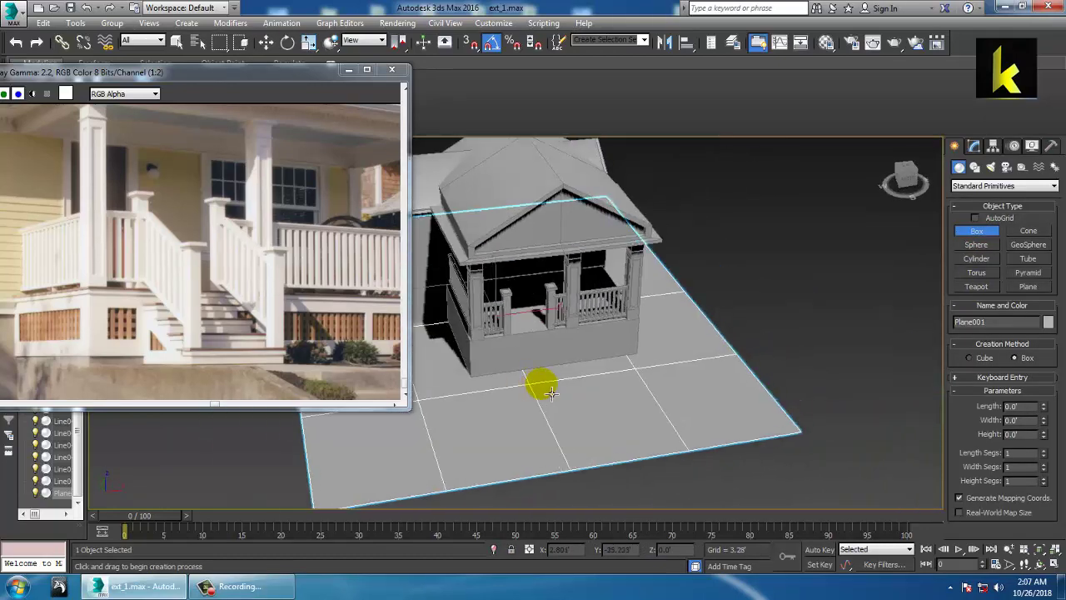
pyautogui.moveTo(642, 361); pyautogui.dragTo(499, 437)
pyautogui.click(499, 429)
pyautogui.press('w')
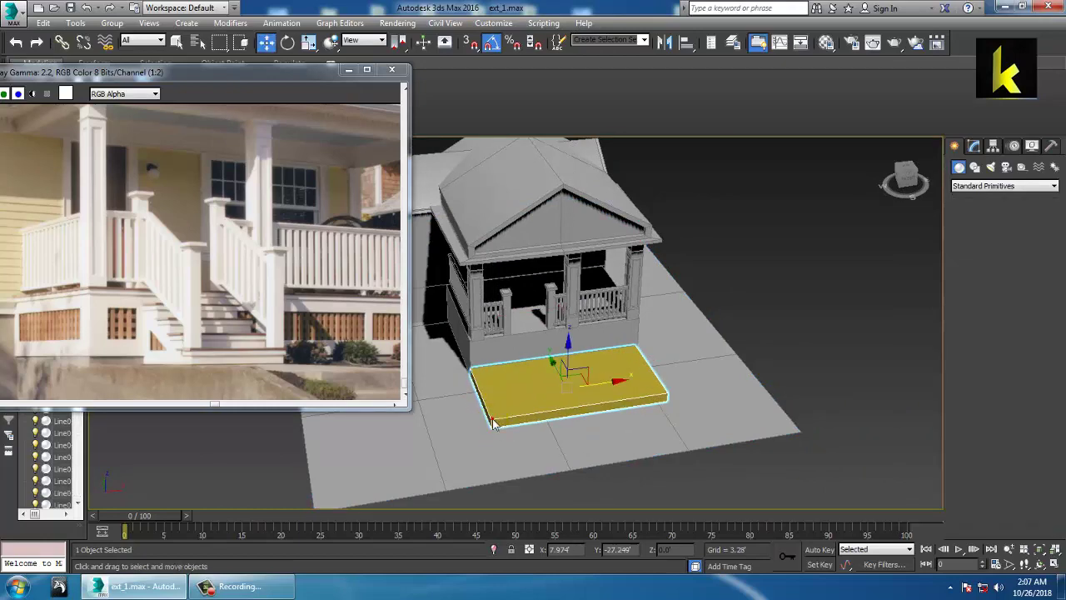
# Step: Shift the reference photo aside and create a small box about 8.51' wide, 1.913' long and 0.634' high near the porch front in the top view
pyautogui.keyDown('alt'); pyautogui.moveTo(503, 428); pyautogui.dragTo(675, 430, button='middle'); pyautogui.keyUp('alt')
pyautogui.scroll(2, 583, 375)
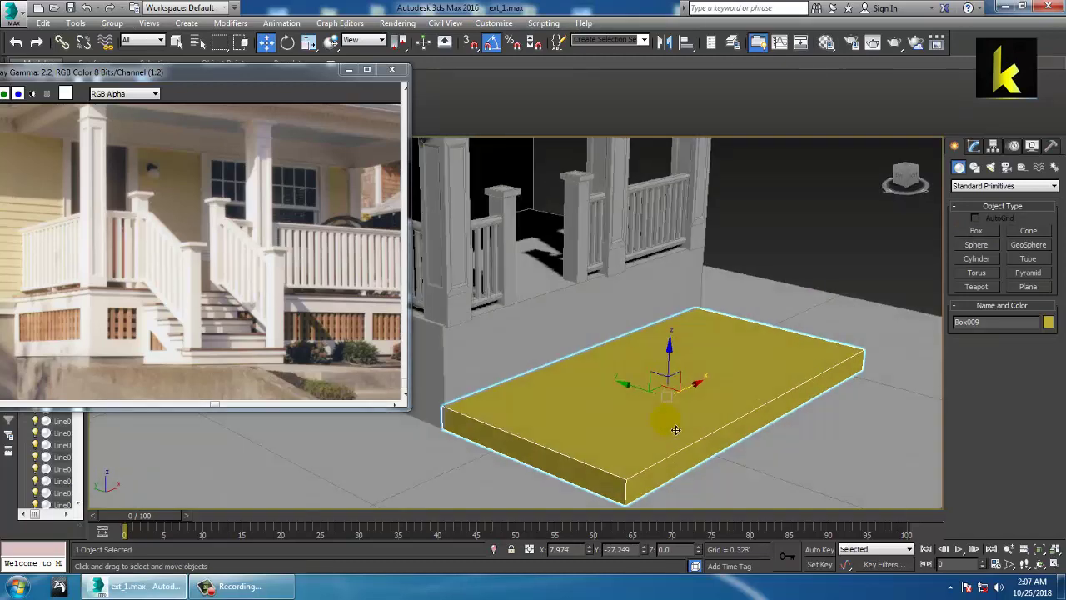
pyautogui.hotkey('alt', 'w')
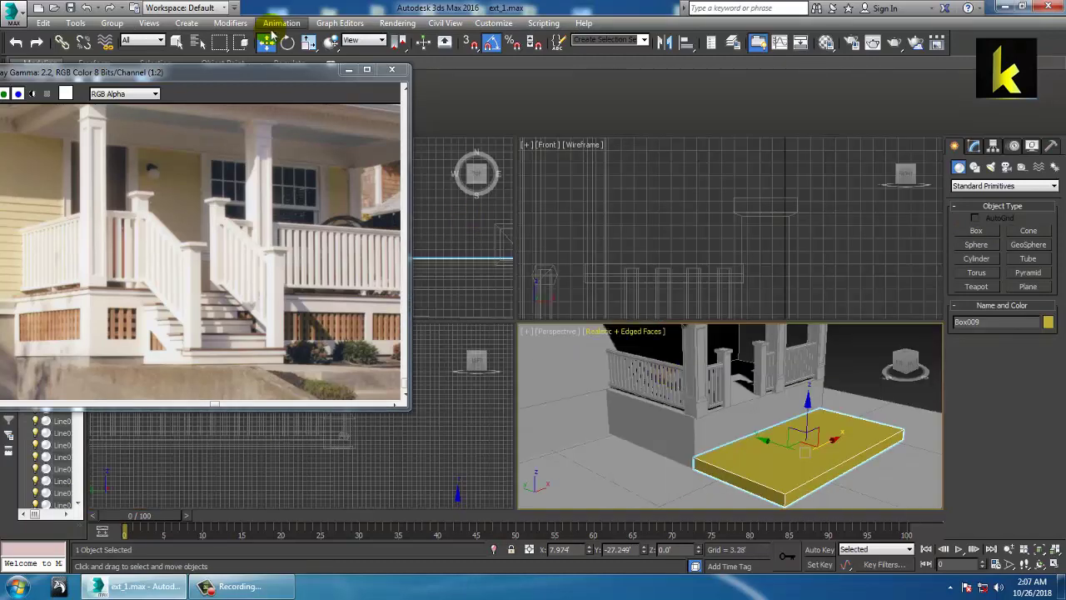
pyautogui.moveTo(285, 78); pyautogui.dragTo(192, 82)
pyautogui.rightClick(442, 258)
pyautogui.hotkey('alt', 'w')
pyautogui.press('z')
pyautogui.scroll(-4, 485, 279)
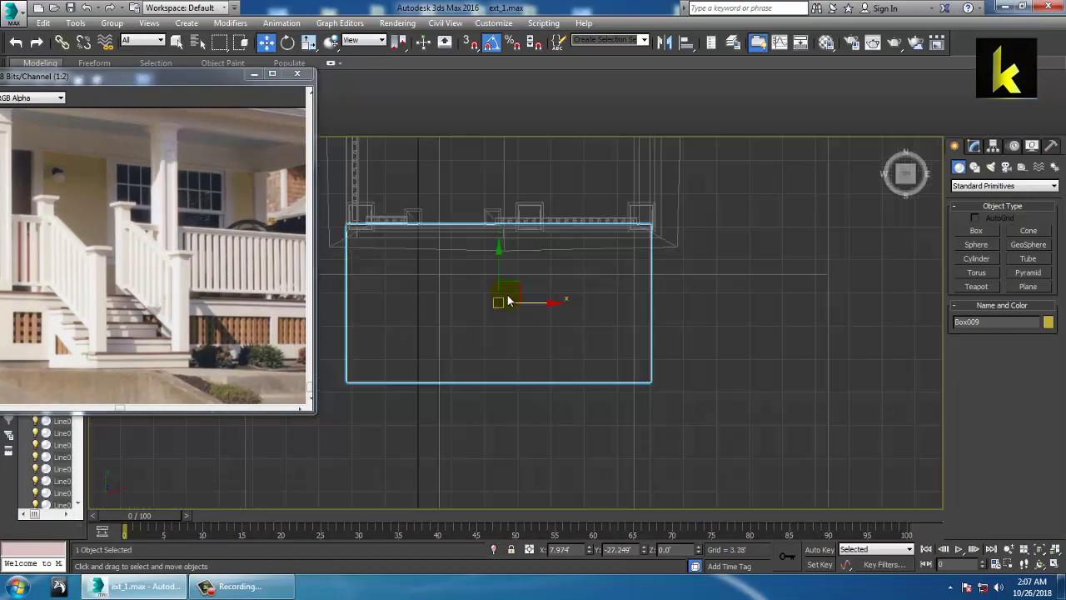
pyautogui.moveTo(535, 216); pyautogui.dragTo(592, 455, button='middle')
pyautogui.scroll(-2, 597, 291)
pyautogui.scroll(-2, 594, 433)
pyautogui.moveTo(594, 412); pyautogui.dragTo(586, 362, button='middle')
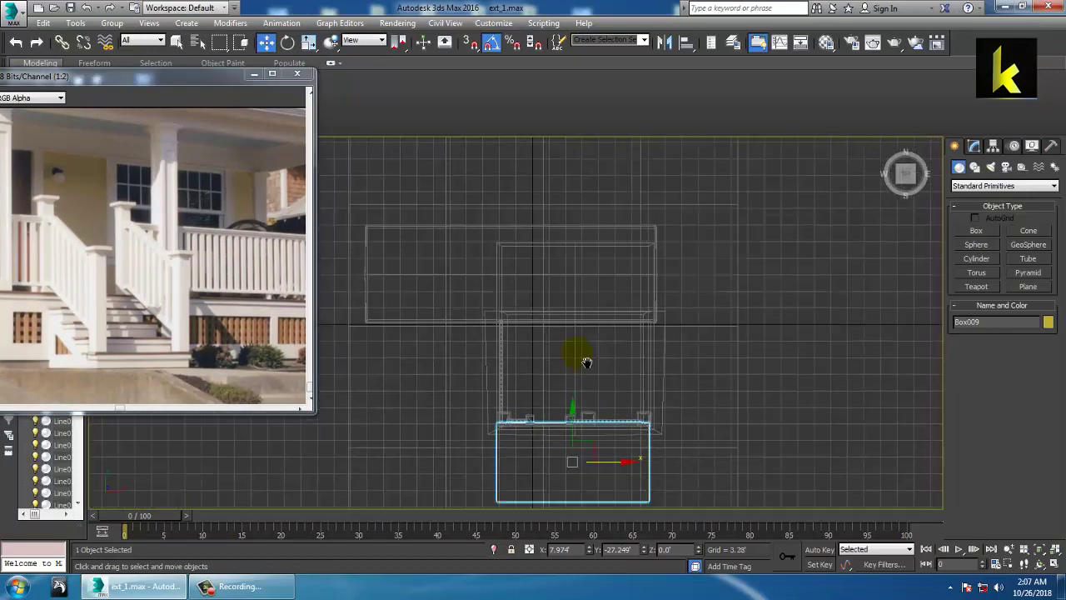
pyautogui.scroll(6, 587, 362)
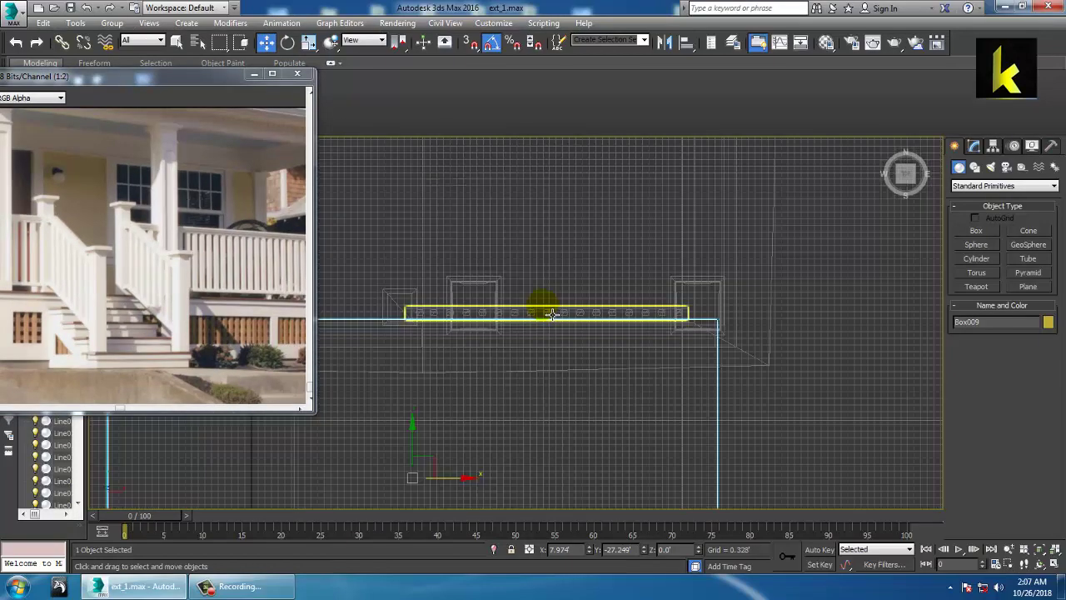
pyautogui.click(977, 231)
pyautogui.moveTo(514, 289); pyautogui.dragTo(682, 329)
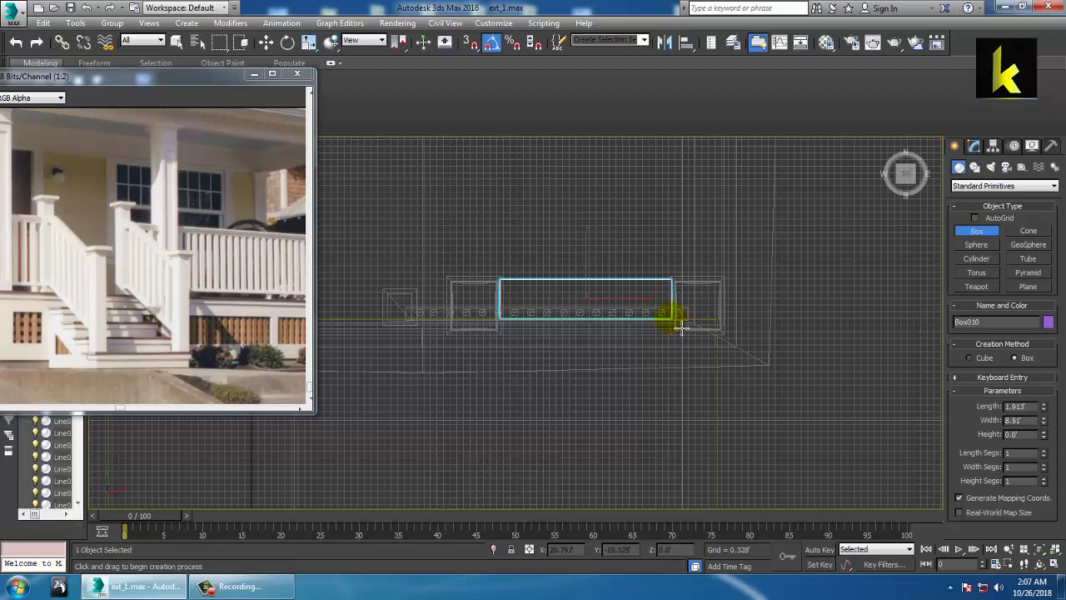
pyautogui.click(682, 317)
pyautogui.press('w')
# Step: Move the small box in front of the porch base, below the stair opening, to about X 4.782', Y -20.643', Z 5.855'
pyautogui.hotkey('alt', 'w')
pyautogui.rightClick(724, 421)
pyautogui.hotkey('alt', 'w')
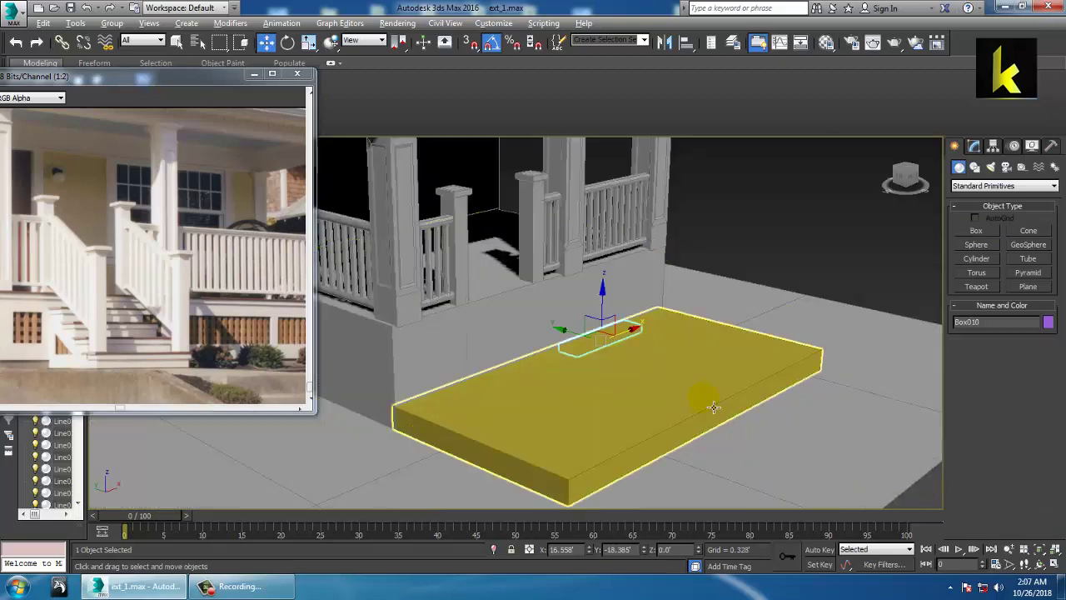
pyautogui.keyDown('alt'); pyautogui.moveTo(711, 406); pyautogui.dragTo(661, 396, button='middle'); pyautogui.keyUp('alt')
pyautogui.moveTo(631, 359); pyautogui.dragTo(541, 375)
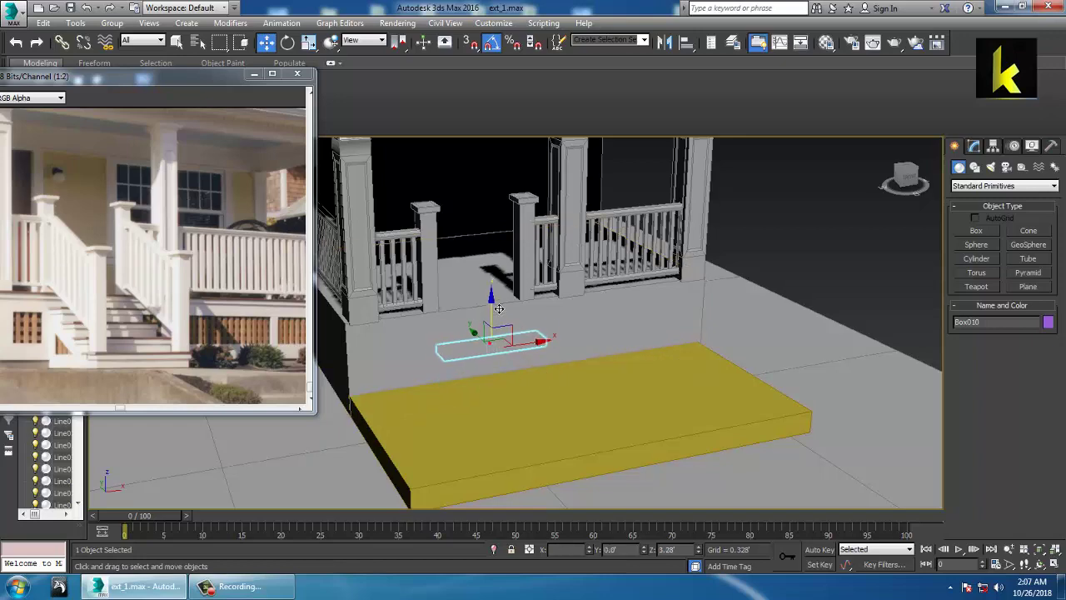
pyautogui.keyDown('alt'); pyautogui.moveTo(501, 298); pyautogui.dragTo(586, 347, button='middle'); pyautogui.keyUp('alt')
pyautogui.scroll(4, 571, 310)
pyautogui.moveTo(427, 351); pyautogui.dragTo(485, 357)
pyautogui.keyDown('alt'); pyautogui.moveTo(485, 357); pyautogui.dragTo(514, 330, button='middle'); pyautogui.keyUp('alt')
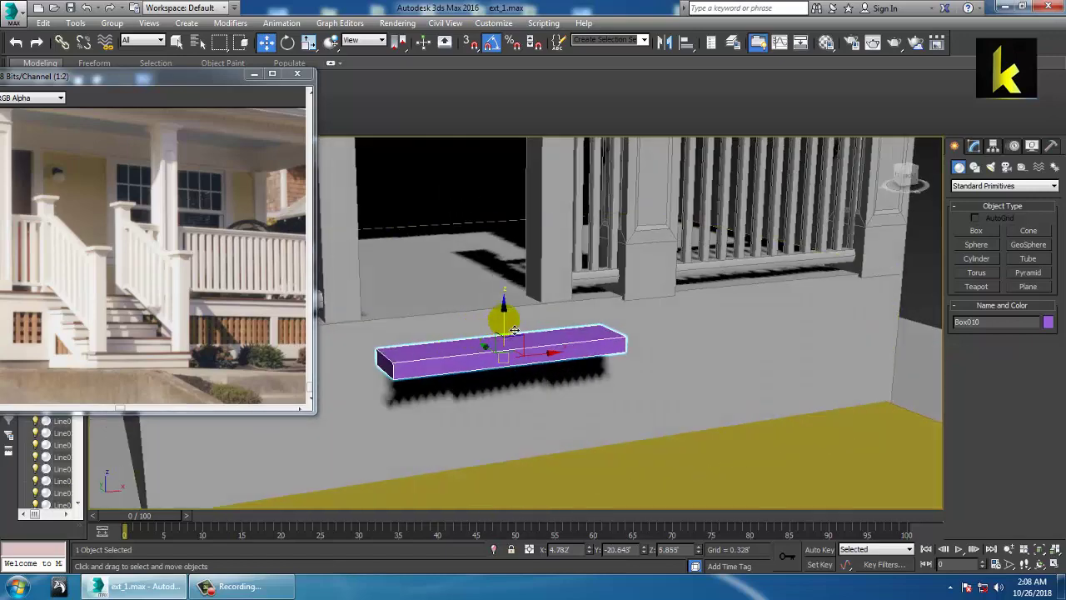
# Step: Raise the small box to about Z 6.787' and shift it about -0.892' along X to align with the stair opening
pyautogui.moveTo(514, 331); pyautogui.dragTo(513, 304)
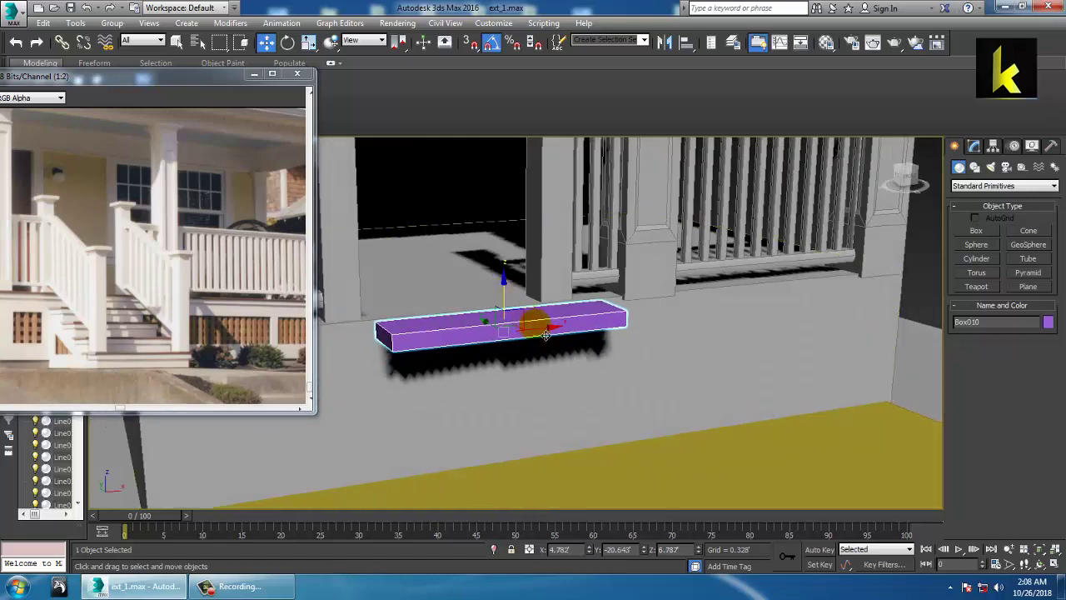
pyautogui.keyDown('alt'); pyautogui.moveTo(546, 335); pyautogui.dragTo(553, 361, button='middle'); pyautogui.keyUp('alt')
pyautogui.moveTo(546, 358); pyautogui.dragTo(540, 357)
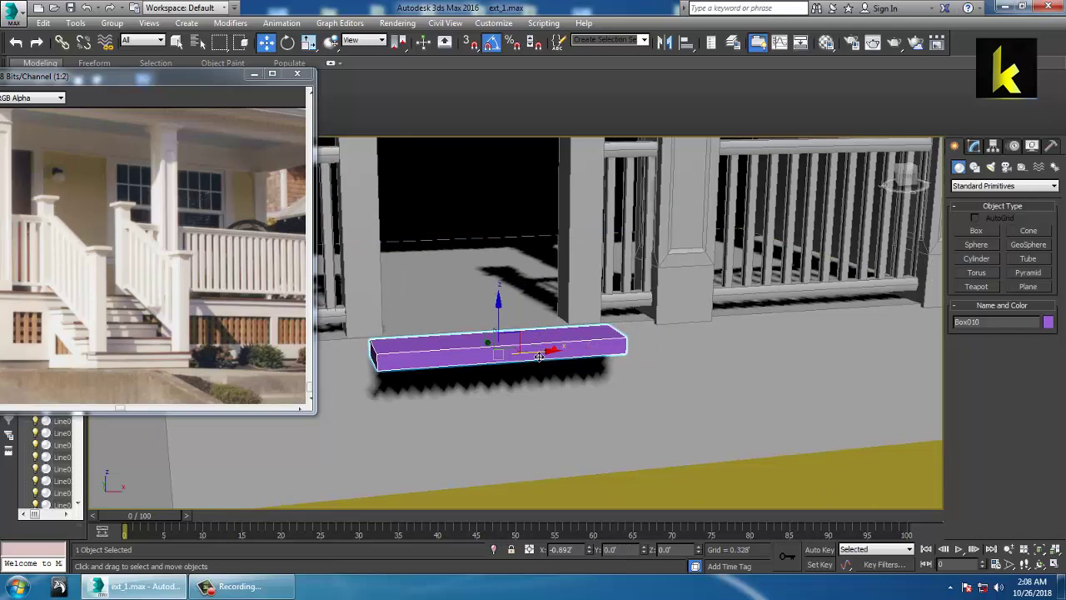
# Step: Set the step box's height to 0.875' and lower the box to about Z 6.541'
pyautogui.keyDown('alt'); pyautogui.moveTo(549, 357); pyautogui.dragTo(880, 236, button='middle'); pyautogui.keyUp('alt')
pyautogui.press('r')
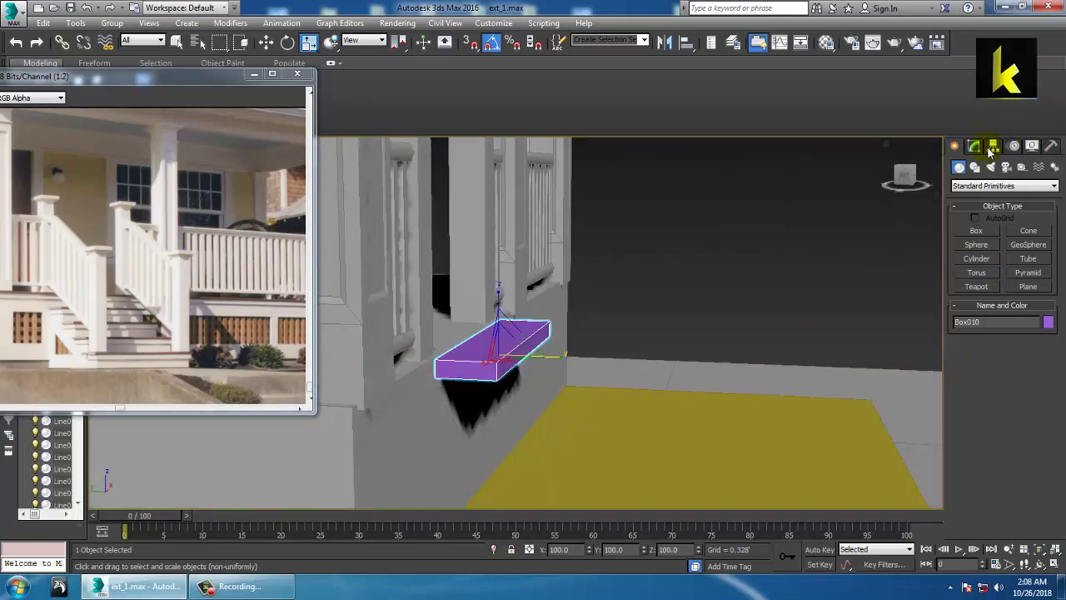
pyautogui.click(982, 152)
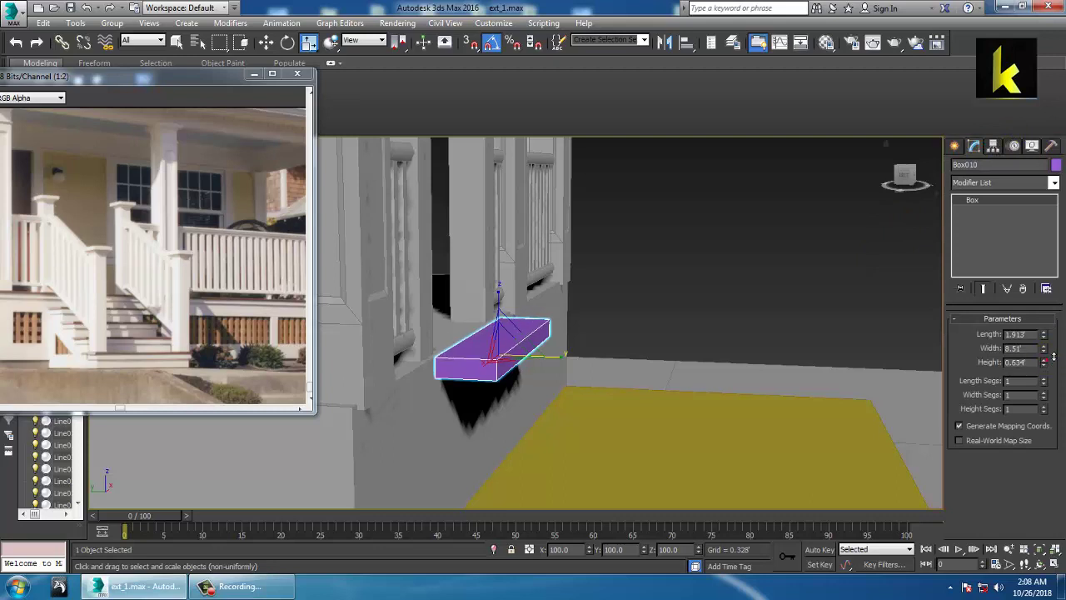
pyautogui.press('w')
pyautogui.click(533, 337)
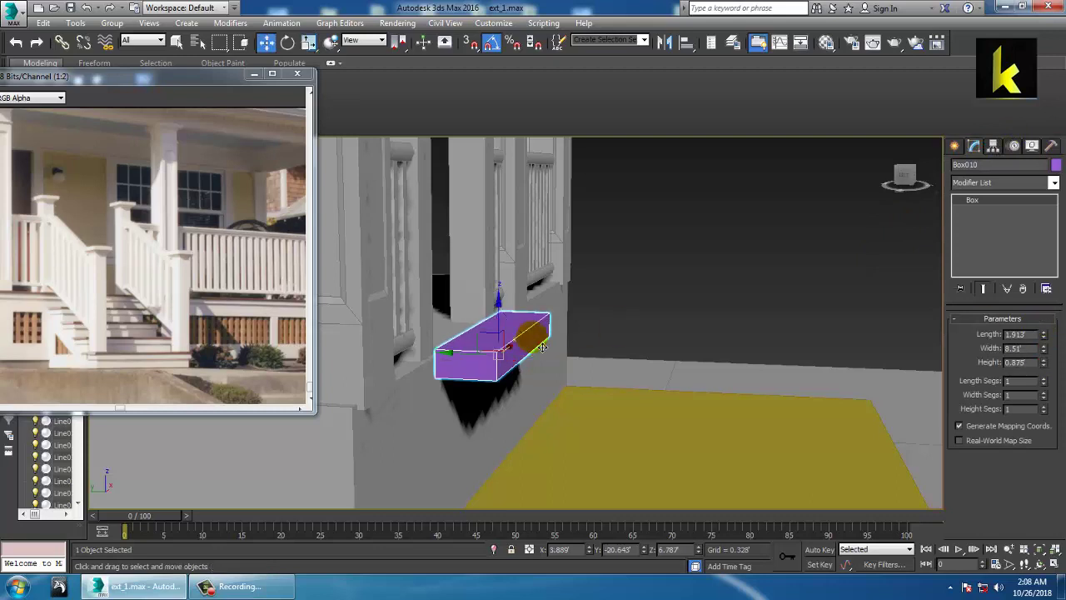
pyautogui.moveTo(513, 331)
pyautogui.mouseDown()
pyautogui.moveTo(513, 341)
pyautogui.moveTo(514, 332)
pyautogui.mouseUp()
# Step: Convert the step box to Editable Poly and add a horizontal edge loop near its upper edge with Swift Loop
pyautogui.keyDown('alt'); pyautogui.moveTo(514, 333); pyautogui.dragTo(558, 345, button='middle'); pyautogui.keyUp('alt')
pyautogui.scroll(3, 536, 336)
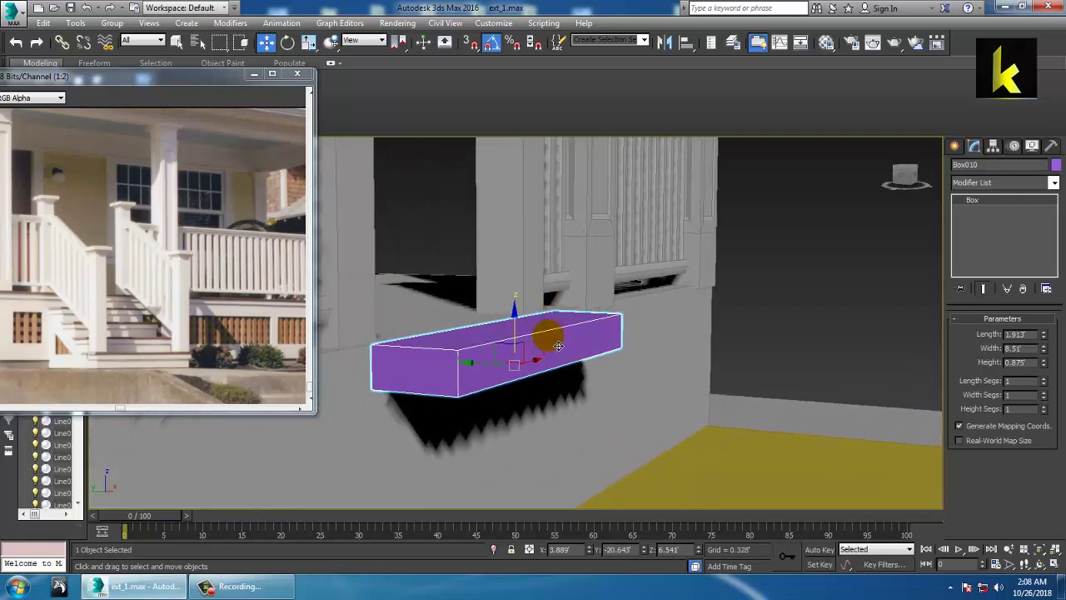
pyautogui.rightClick(550, 338)
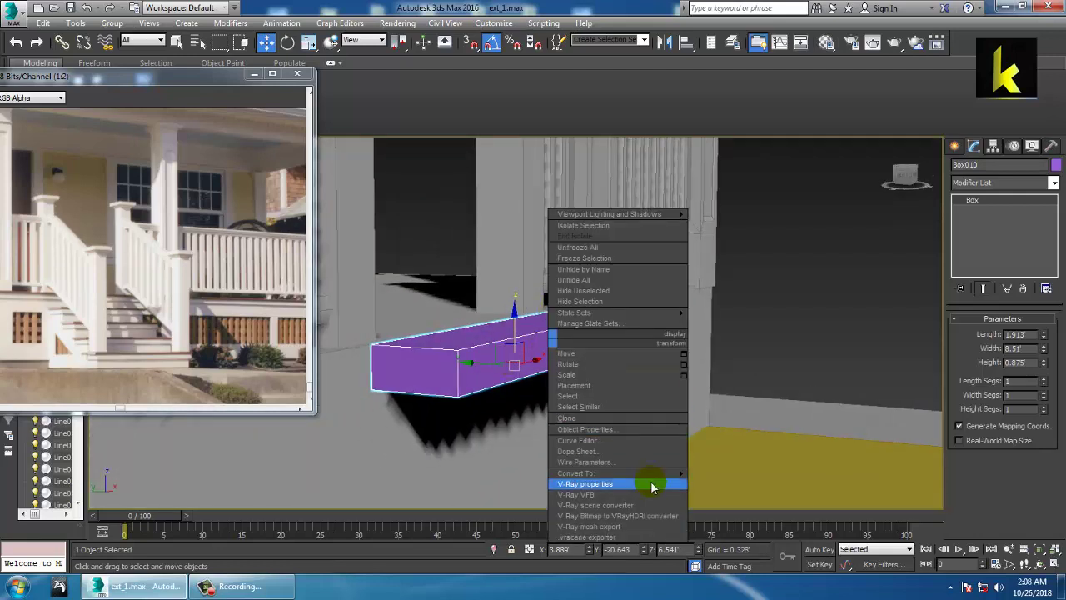
pyautogui.moveTo(640, 474)
pyautogui.click(730, 485)
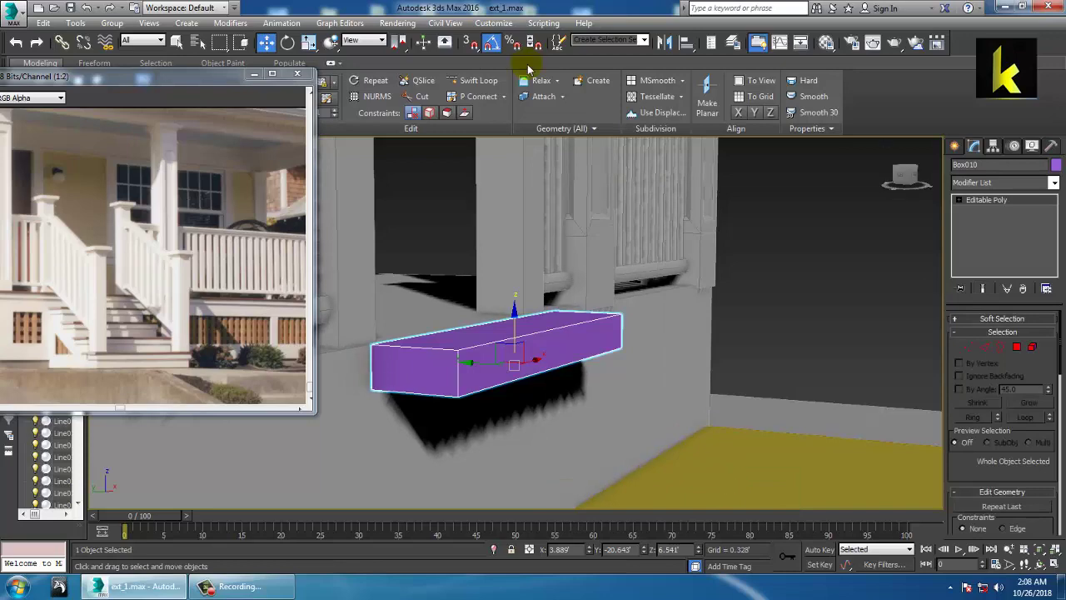
pyautogui.click(474, 81)
pyautogui.click(469, 370)
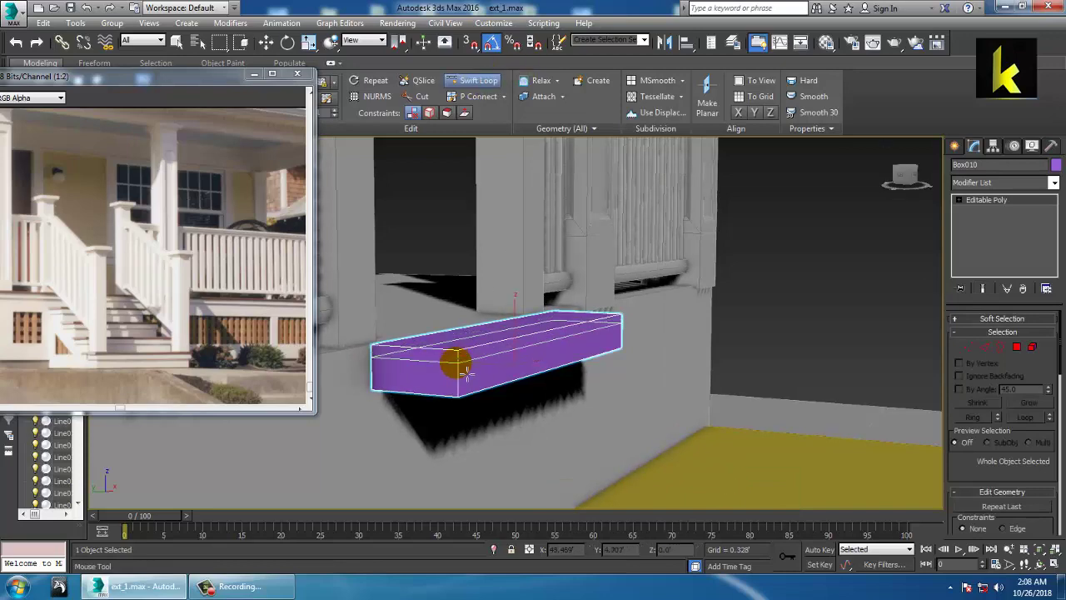
pyautogui.press('w')
# Step: Select the step box's upper band of polygons and extrude it about 0.341' by local normal to form an overhanging tread
pyautogui.hotkey('alt', 'w')
pyautogui.middleClick(750, 229)
pyautogui.hotkey('alt', 'w')
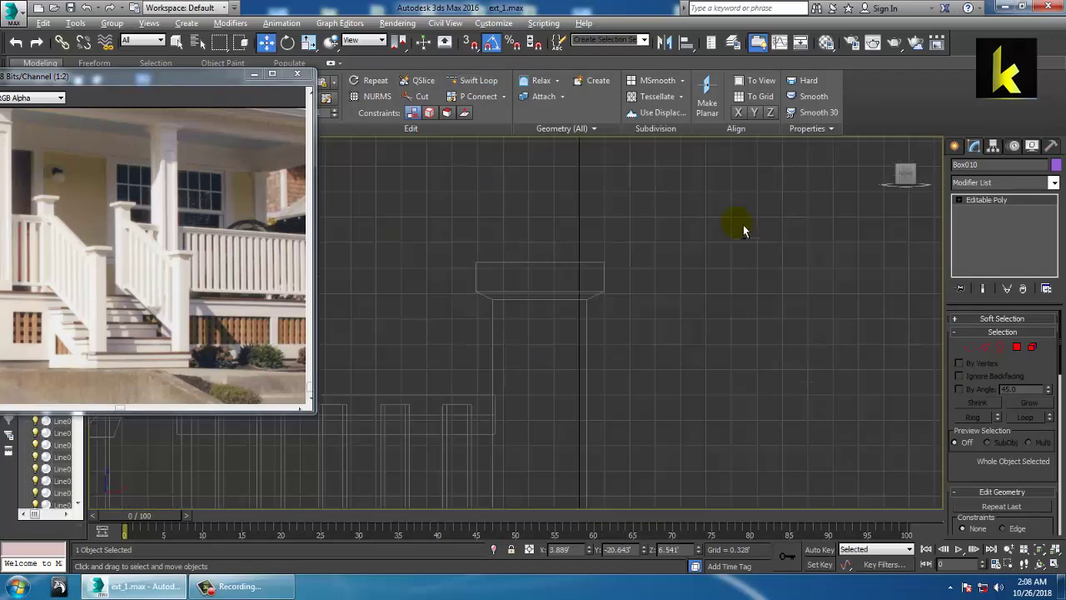
pyautogui.press('z')
pyautogui.moveTo(644, 311); pyautogui.dragTo(694, 290, button='middle')
pyautogui.scroll(-2, 694, 289)
pyautogui.moveTo(683, 339); pyautogui.dragTo(696, 400, button='middle')
pyautogui.click(1017, 347)
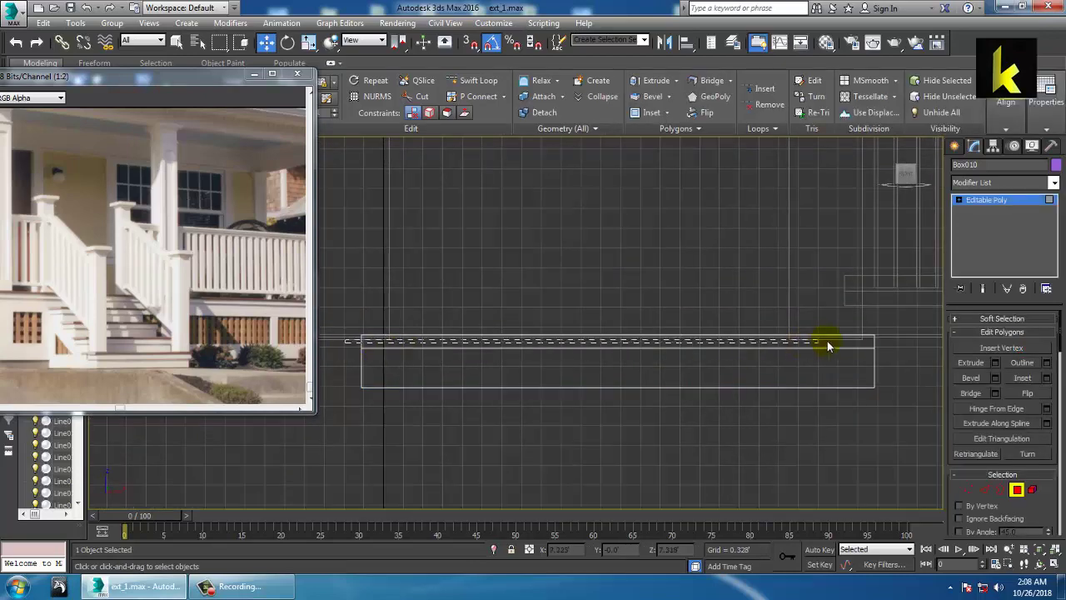
pyautogui.click(897, 348)
pyautogui.hotkey('alt', 'w')
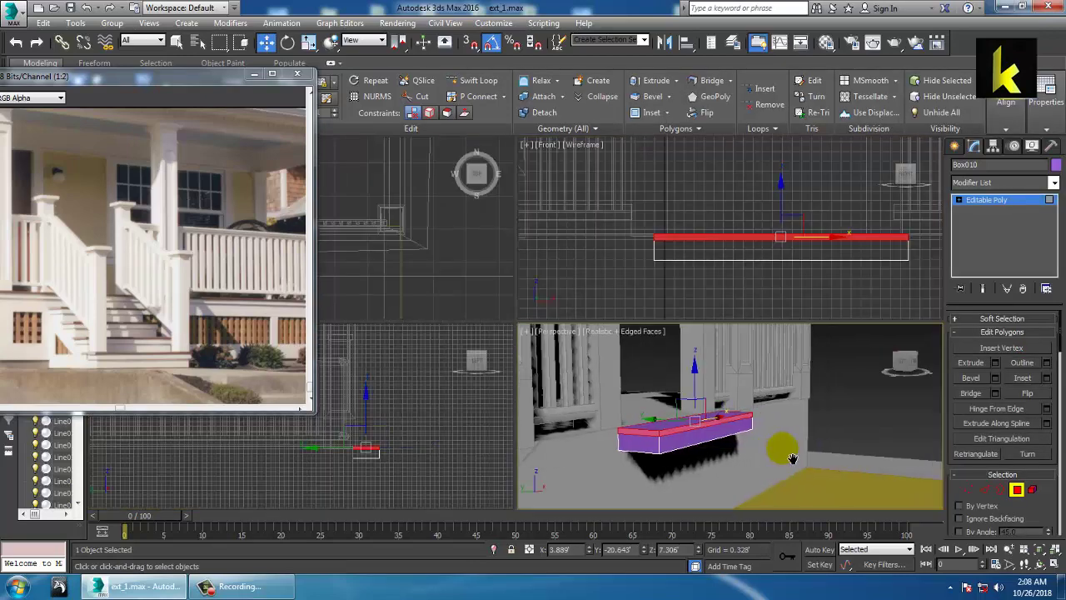
pyautogui.hotkey('alt', 'w')
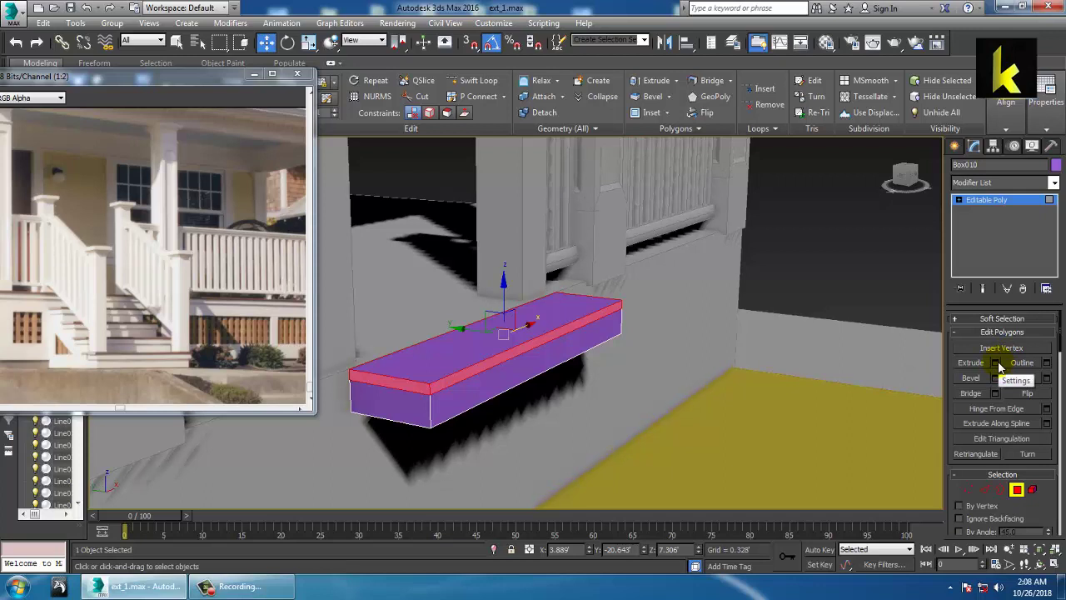
pyautogui.click(996, 363)
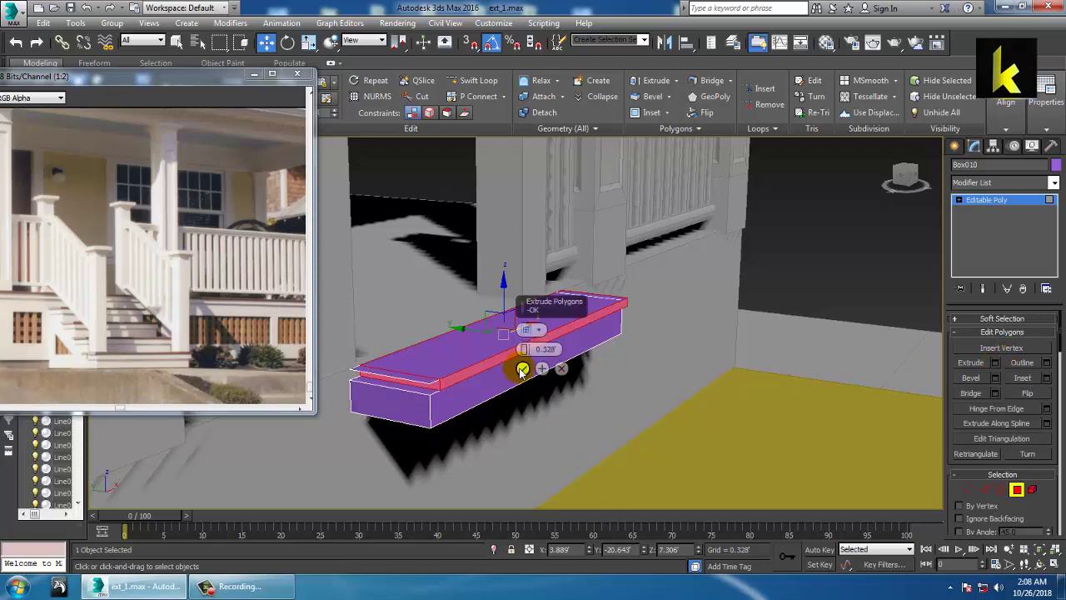
pyautogui.moveTo(526, 350); pyautogui.dragTo(526, 328)
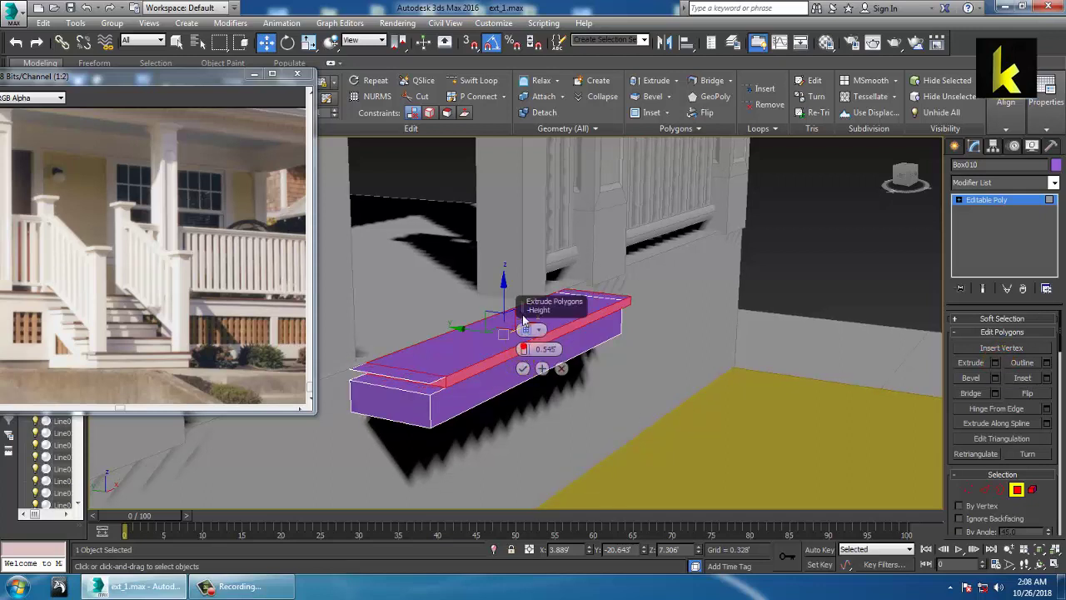
pyautogui.click(529, 329)
pyautogui.click(582, 353)
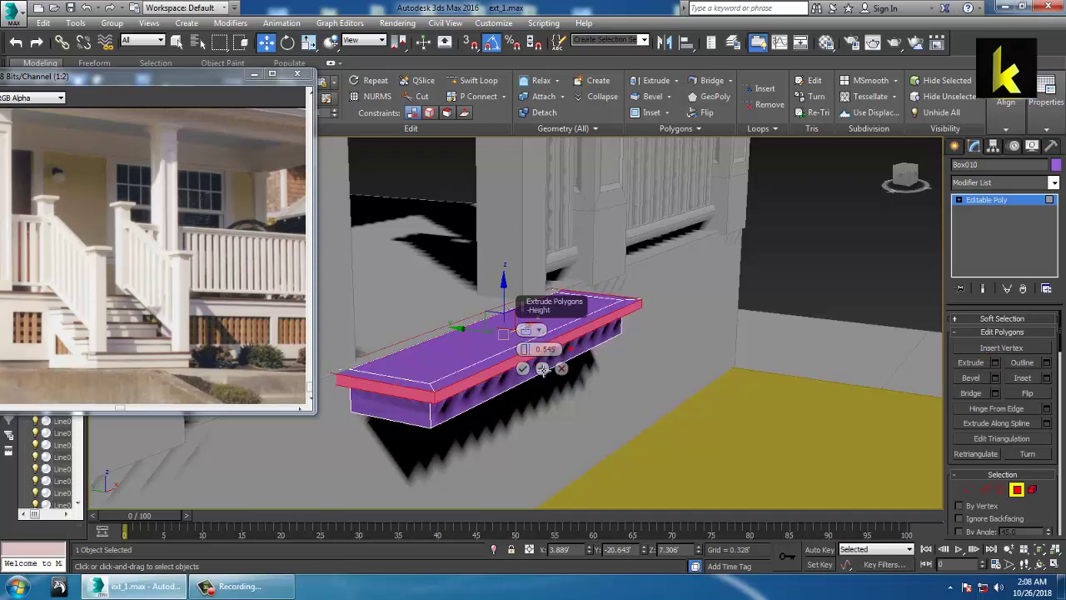
pyautogui.moveTo(535, 369); pyautogui.dragTo(535, 394)
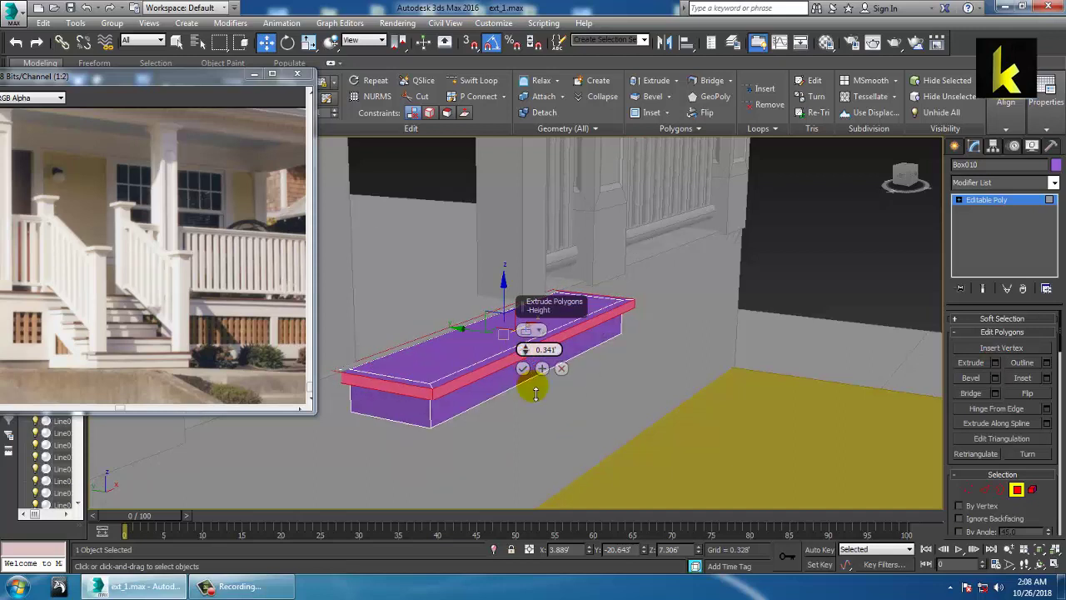
pyautogui.click(522, 368)
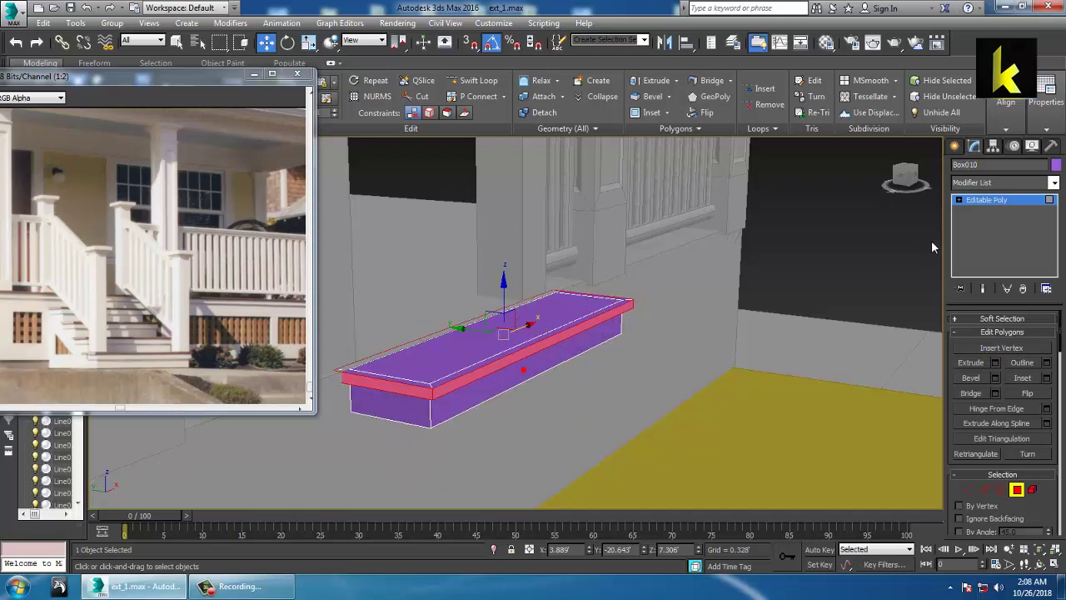
pyautogui.click(983, 200)
# Step: Lower the finished step in front of the porch base to about Z 5.392'
pyautogui.keyDown('alt'); pyautogui.moveTo(599, 306); pyautogui.dragTo(515, 330, button='middle'); pyautogui.keyUp('alt')
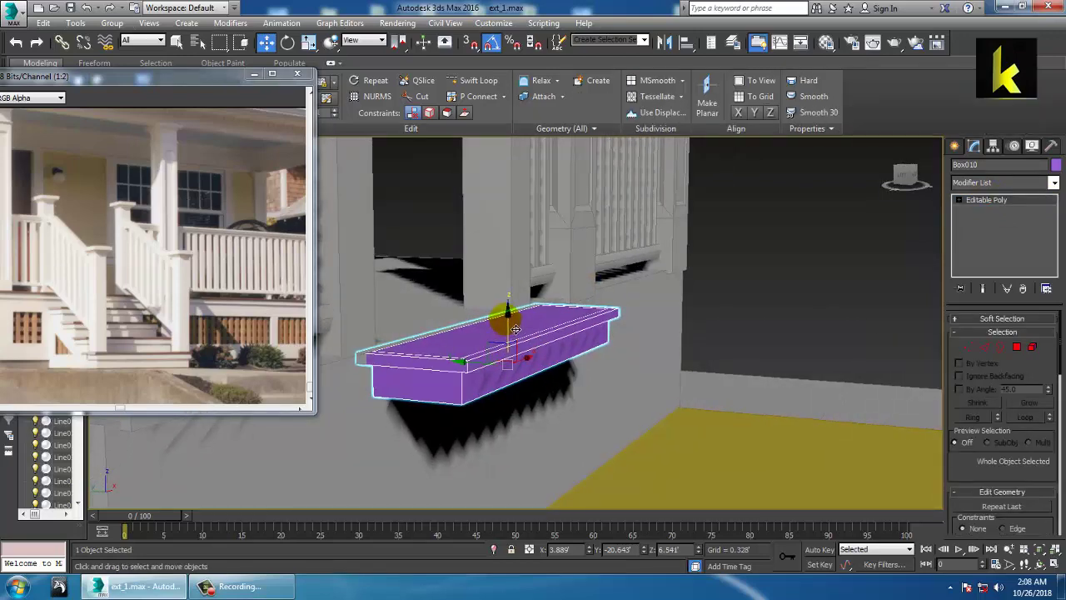
pyautogui.moveTo(517, 329); pyautogui.dragTo(527, 379)
pyautogui.scroll(-2, 520, 364)
pyautogui.keyDown('alt'); pyautogui.moveTo(518, 363); pyautogui.dragTo(544, 356, button='middle'); pyautogui.keyUp('alt')
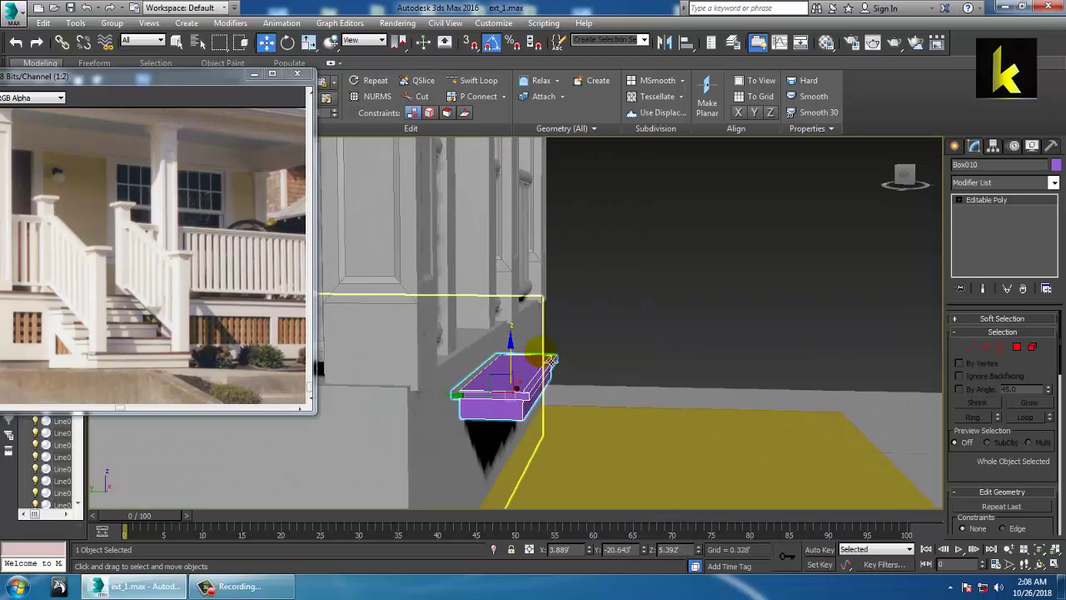
# Step: Clone the step outward from the porch in the side view, placing the copy at about Y -22.834'
pyautogui.hotkey('alt', 'w')
pyautogui.moveTo(431, 433); pyautogui.dragTo(409, 428, button='middle')
pyautogui.hotkey('alt', 'w')
pyautogui.moveTo(501, 436); pyautogui.dragTo(459, 359, button='middle')
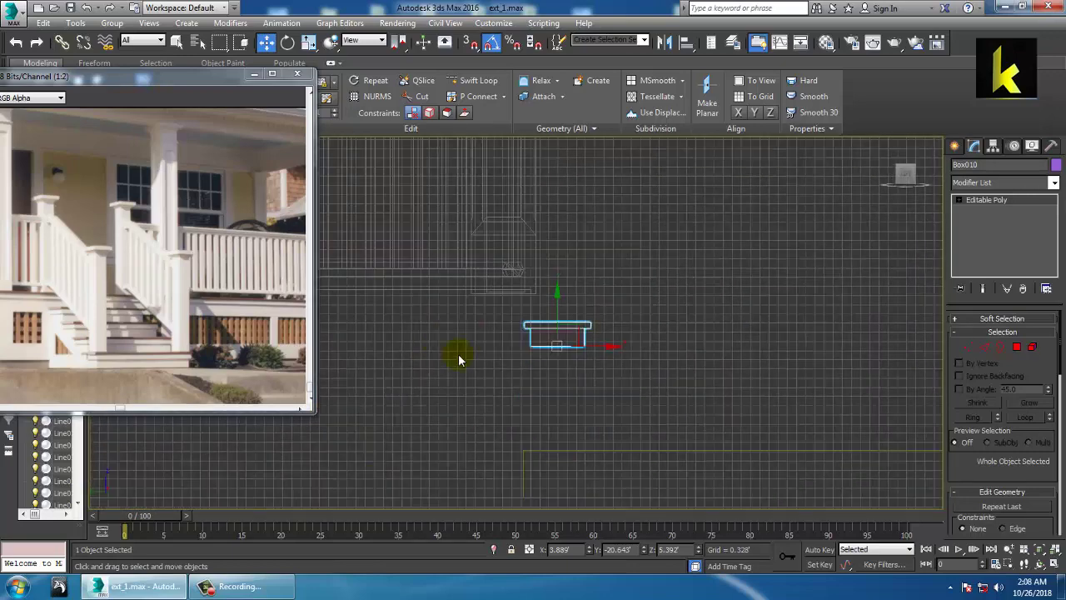
pyautogui.scroll(-3, 457, 358)
pyautogui.scroll(1, 494, 379)
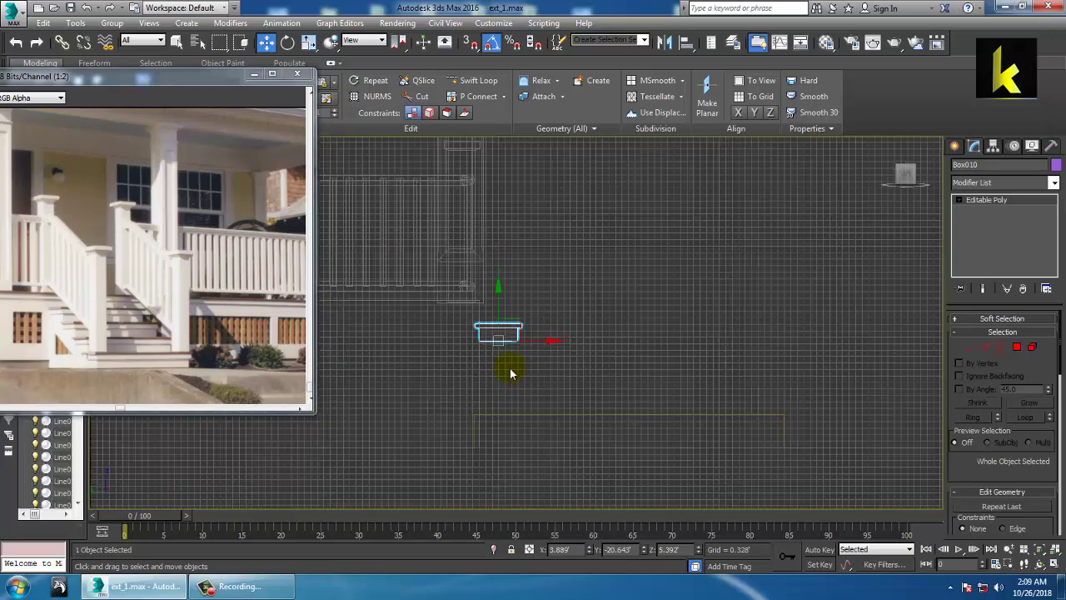
pyautogui.moveTo(550, 352)
pyautogui.mouseDown()
pyautogui.moveTo(591, 355)
pyautogui.moveTo(578, 345)
pyautogui.mouseUp()
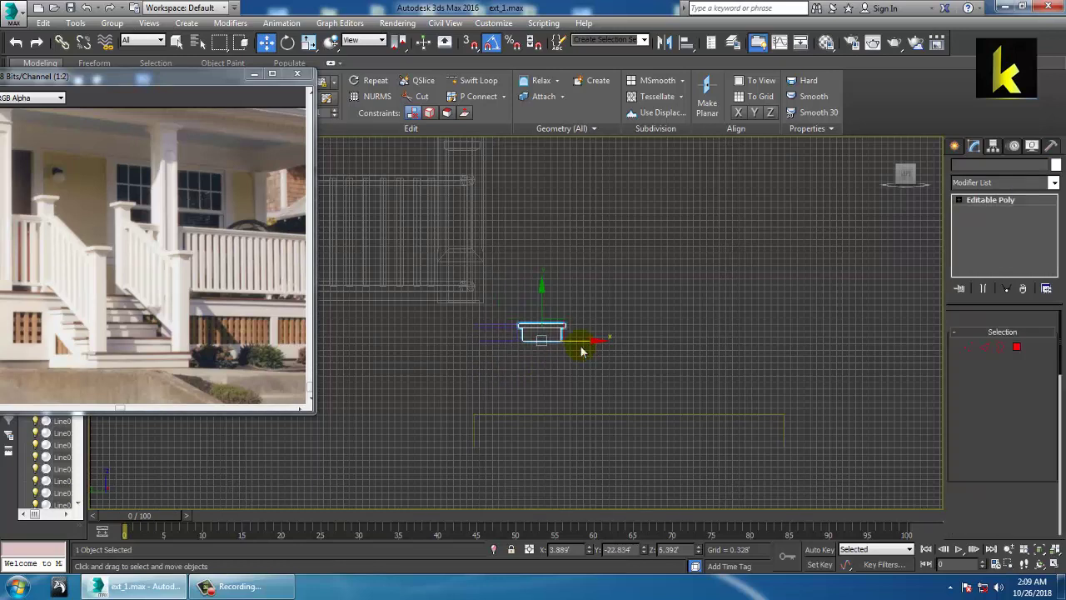
pyautogui.click(542, 351)
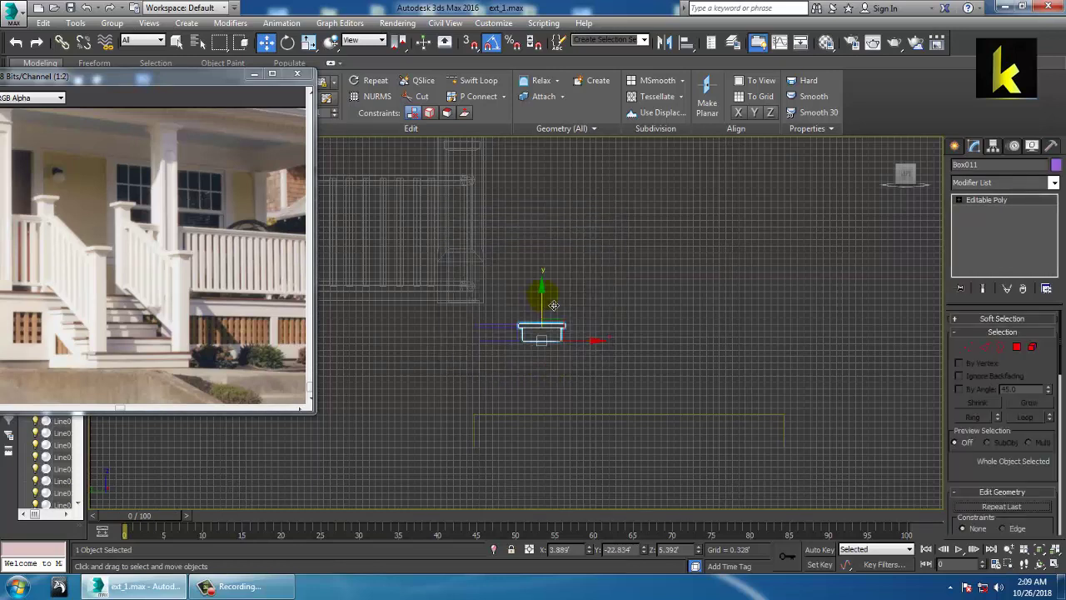
# Step: Position the copied step just below and in front of the first, at about Y -22.727', Z 4.453'
pyautogui.moveTo(543, 302)
pyautogui.mouseDown()
pyautogui.moveTo(546, 327)
pyautogui.moveTo(560, 333)
pyautogui.moveTo(553, 322)
pyautogui.mouseUp()
pyautogui.moveTo(554, 321); pyautogui.dragTo(592, 316, button='middle')
pyautogui.scroll(6, 592, 317)
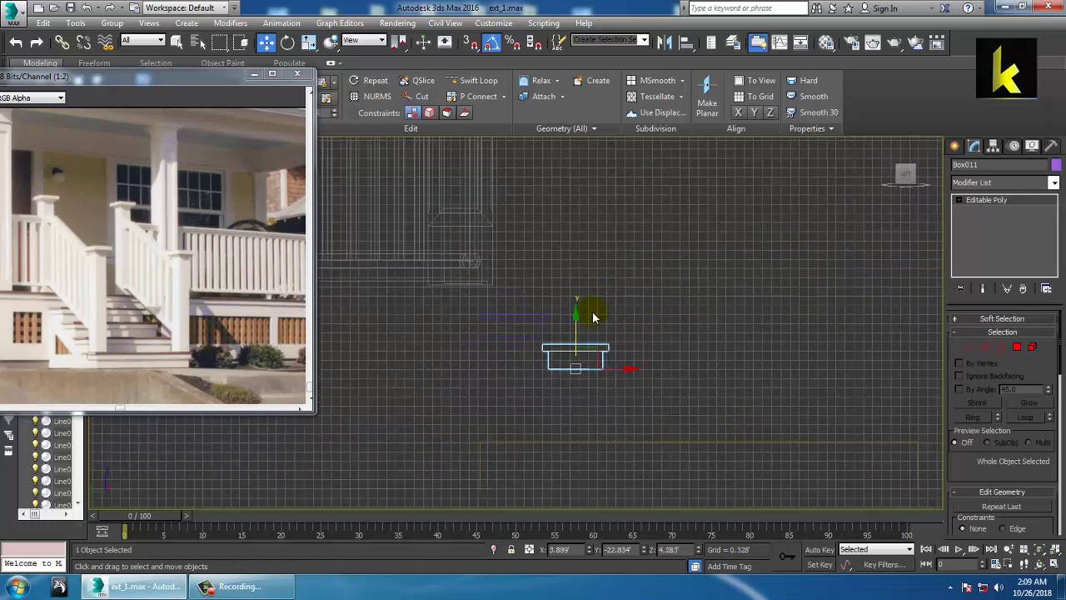
pyautogui.moveTo(621, 424); pyautogui.dragTo(614, 421)
pyautogui.moveTo(561, 389); pyautogui.dragTo(569, 377)
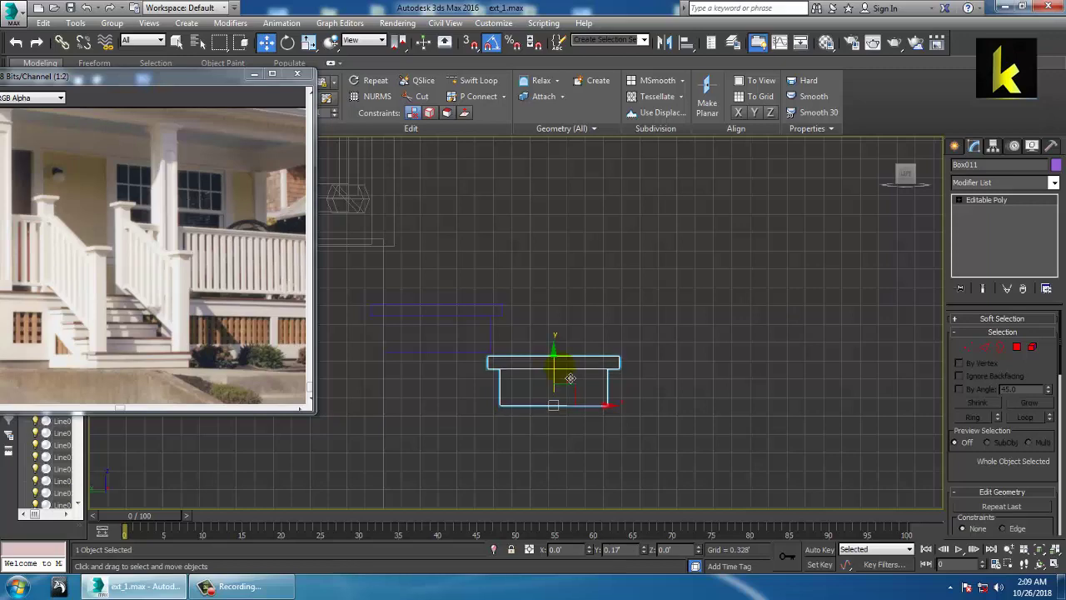
pyautogui.moveTo(569, 377); pyautogui.dragTo(539, 321, button='middle')
pyautogui.scroll(-2, 538, 321)
pyautogui.keyDown('ctrl'); pyautogui.click(475, 283); pyautogui.keyUp('ctrl')
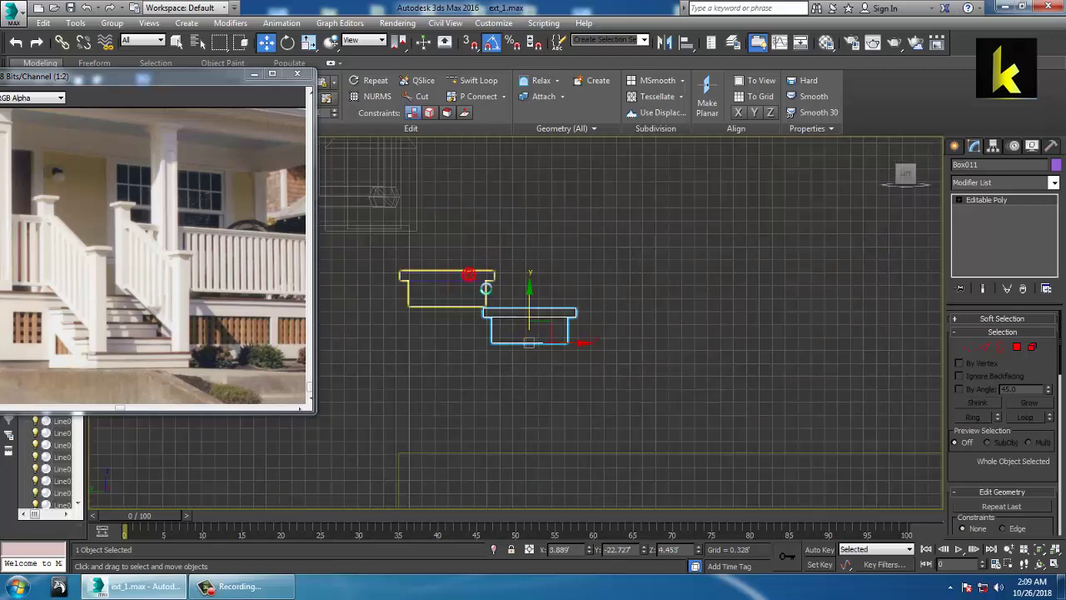
pyautogui.click(75, 22)
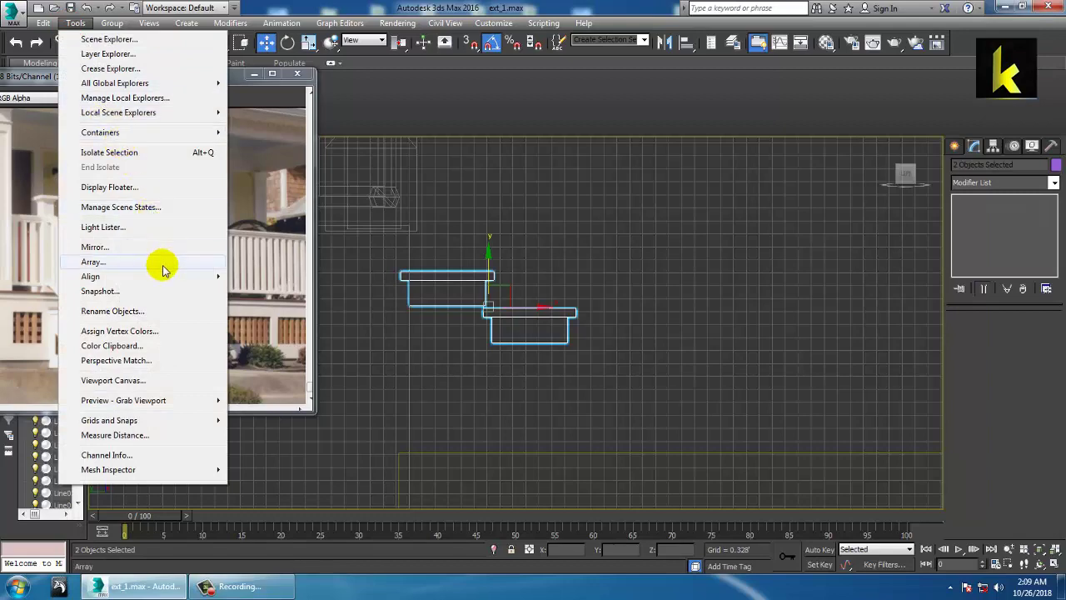
pyautogui.click(163, 263)
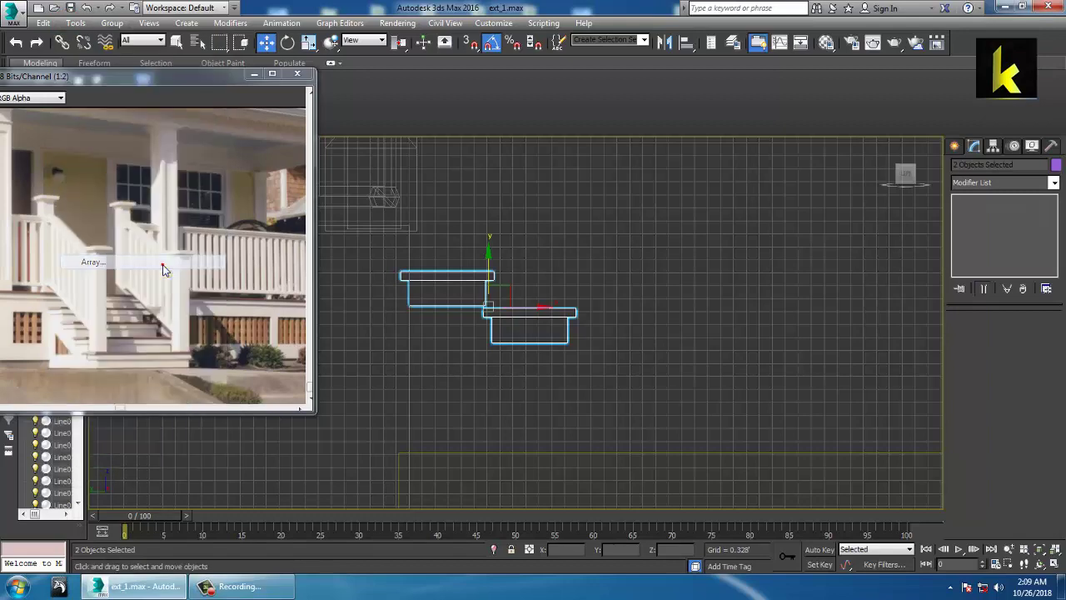
pyautogui.moveTo(426, 175); pyautogui.dragTo(586, 37)
# Step: Array the second step as 4 instances with an incremental move of 2.165' in X and -0.951' in Y
pyautogui.click(554, 320)
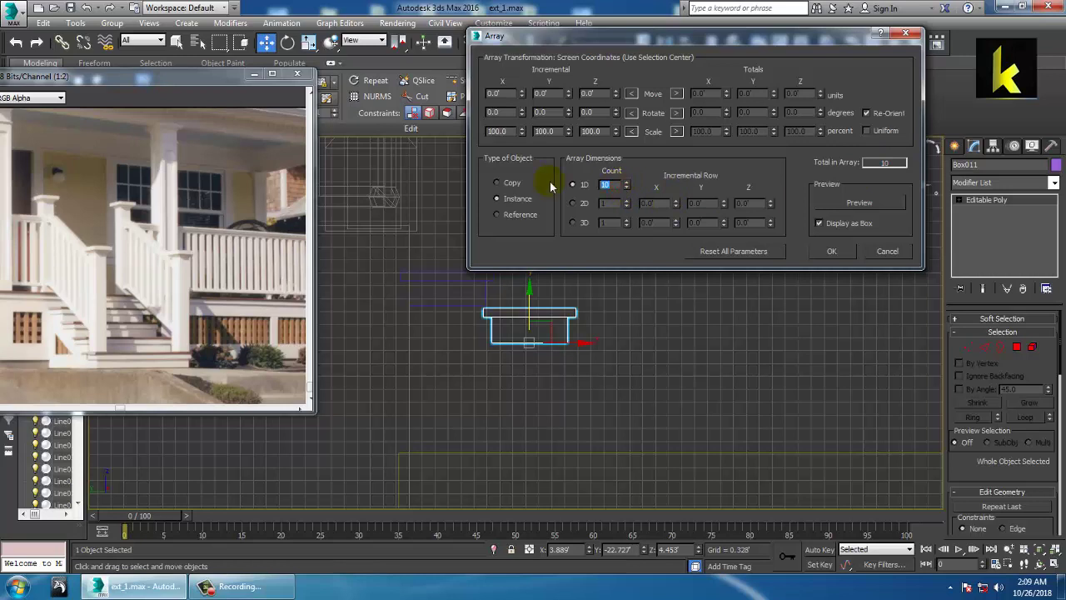
pyautogui.write('3')
pyautogui.click(860, 204)
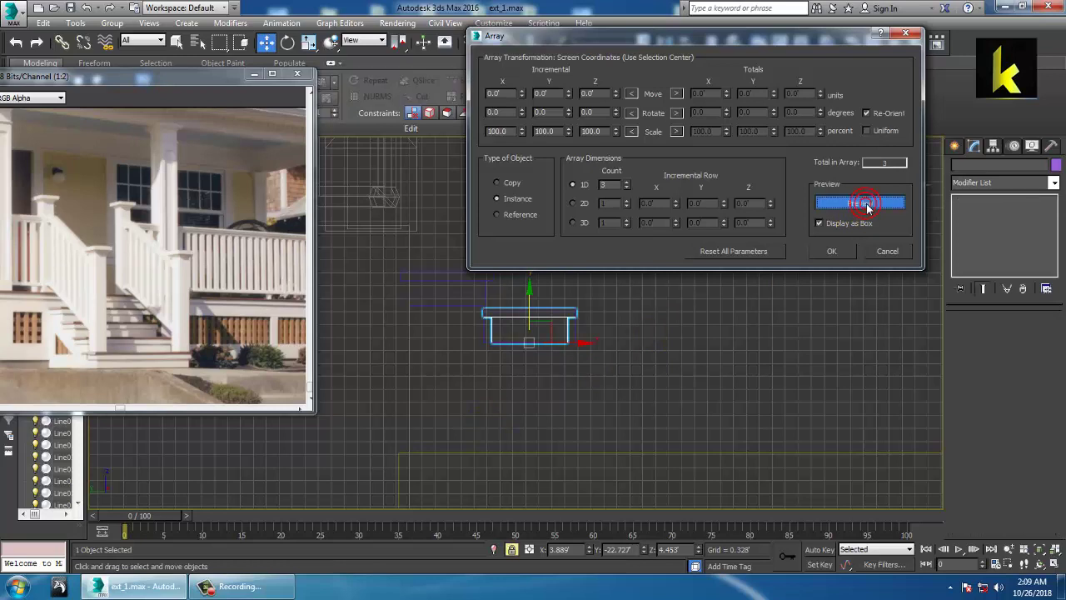
pyautogui.click(513, 552)
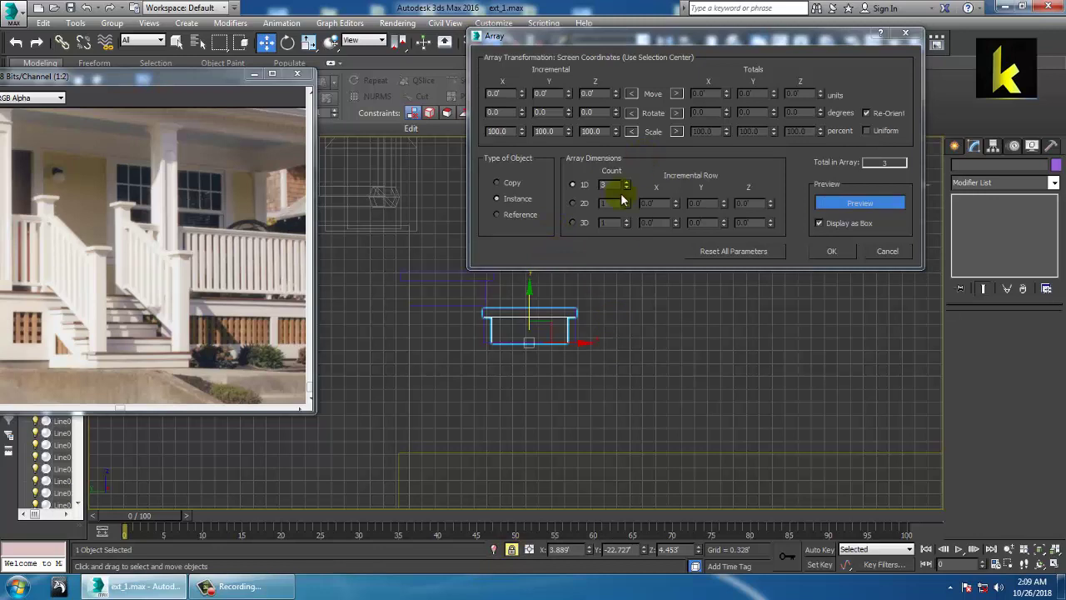
pyautogui.moveTo(522, 93); pyautogui.dragTo(532, 58)
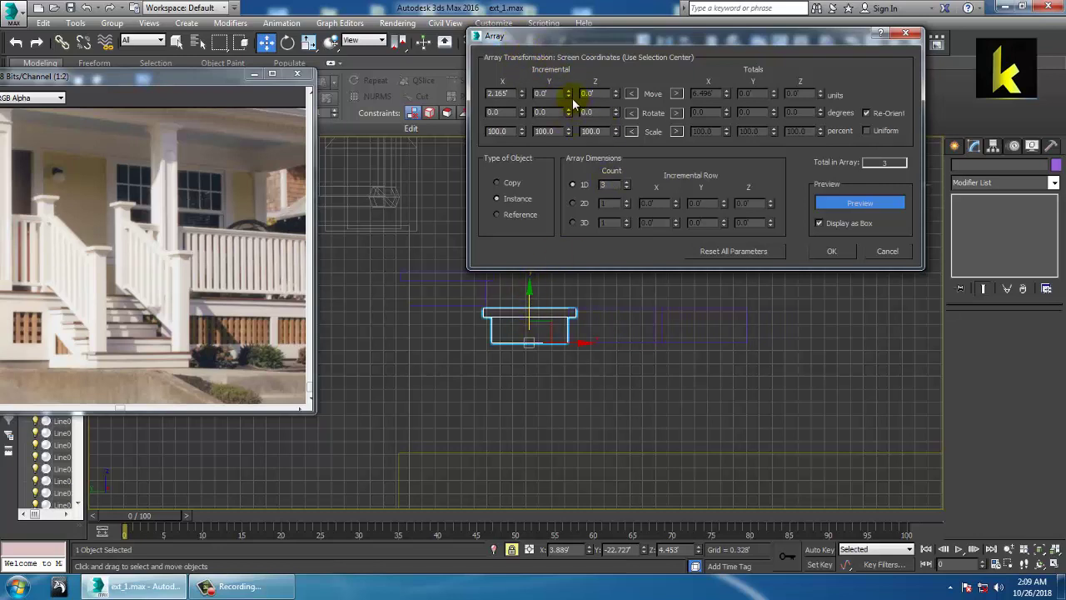
pyautogui.moveTo(570, 97); pyautogui.dragTo(581, 115)
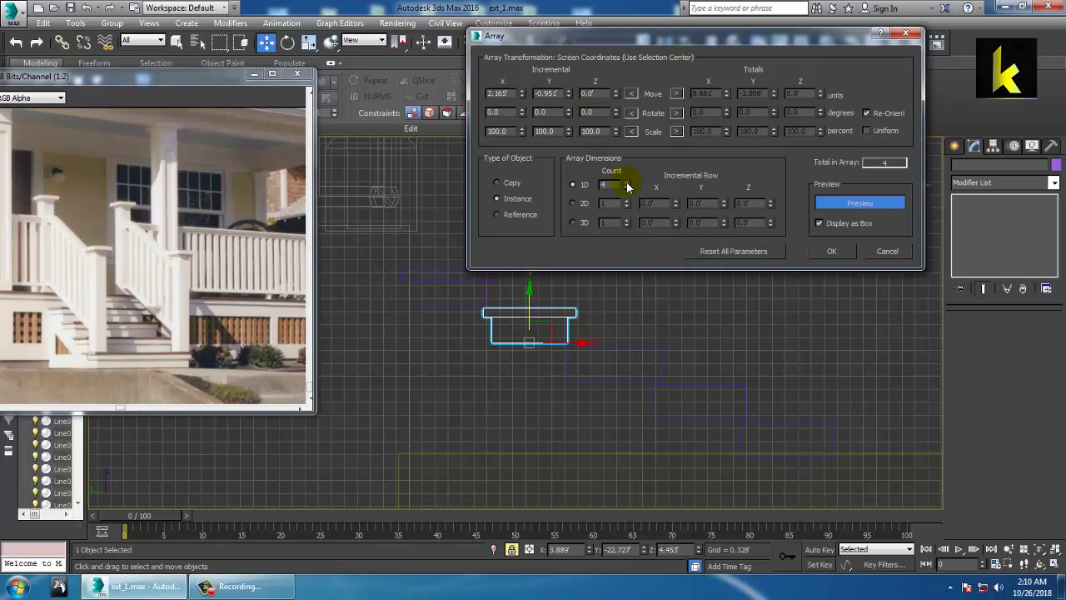
pyautogui.click(835, 256)
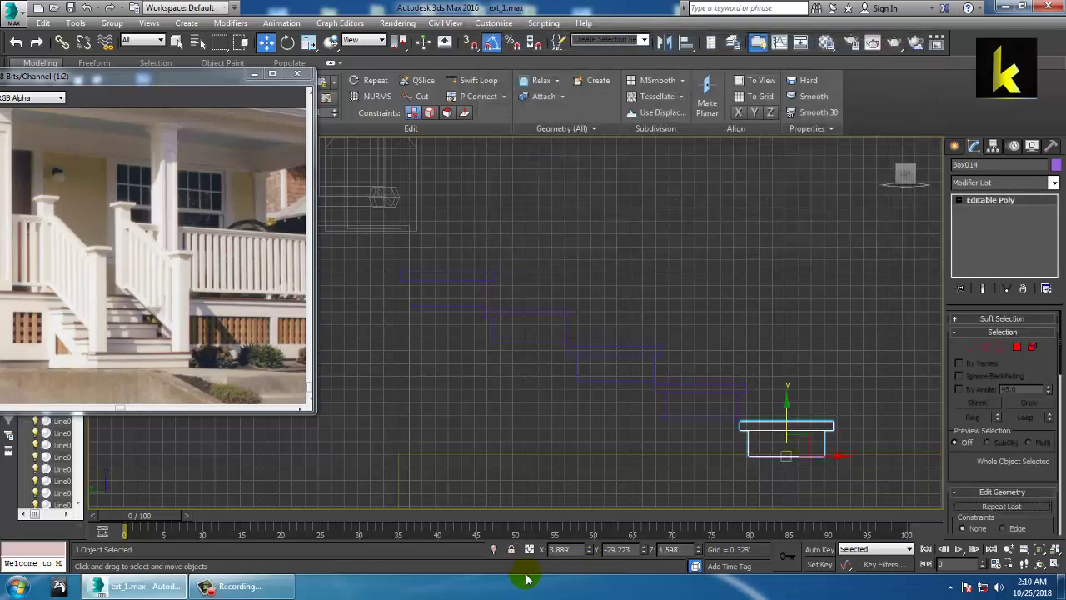
# Step: Move the second step toward the porch to about Y -22.643' and raise it slightly to meet the top step's underside
pyautogui.hotkey('alt', 'w')
pyautogui.rightClick(797, 448)
pyautogui.hotkey('alt', 'w')
pyautogui.keyDown('alt'); pyautogui.moveTo(797, 448); pyautogui.dragTo(709, 376, button='middle'); pyautogui.keyUp('alt')
pyautogui.hotkey('alt', 'w')
pyautogui.middleClick(454, 443)
pyautogui.hotkey('alt', 'w')
pyautogui.moveTo(523, 447); pyautogui.dragTo(569, 430, button='middle')
pyautogui.scroll(2, 634, 405)
pyautogui.click(540, 284)
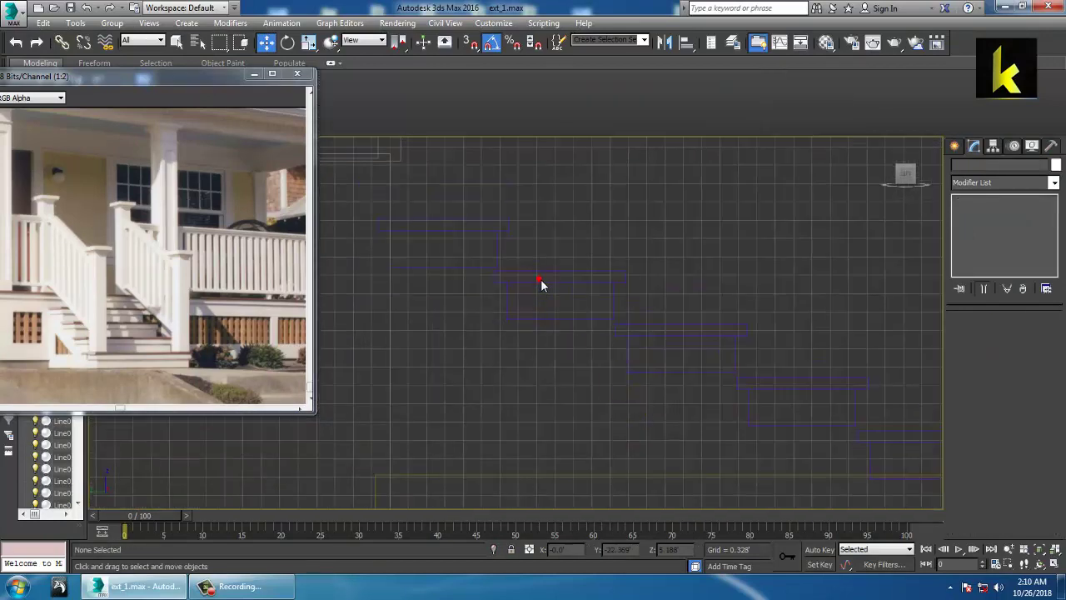
pyautogui.click(555, 288)
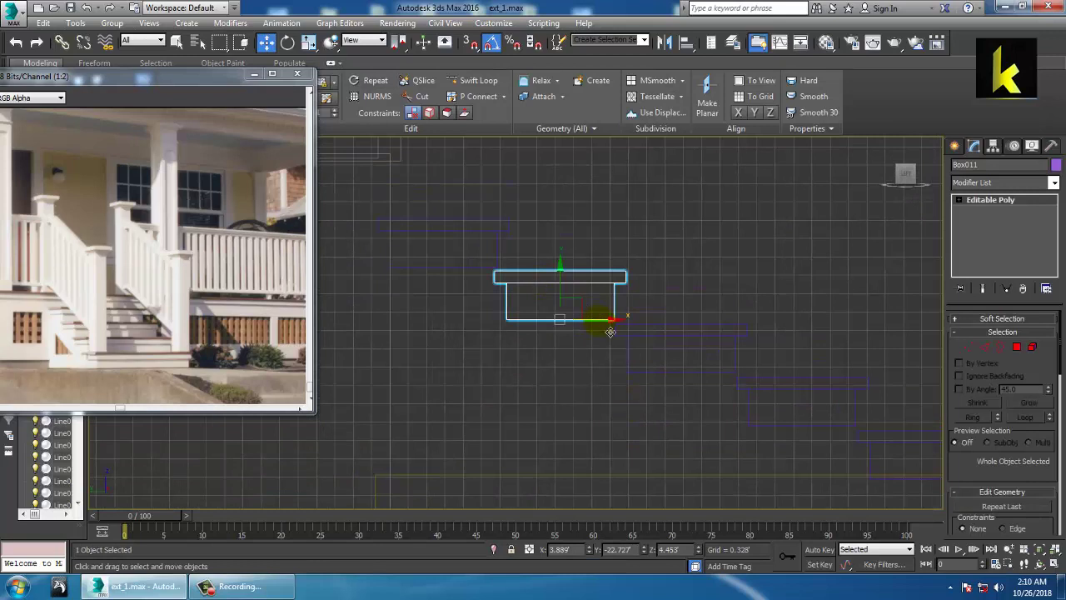
pyautogui.moveTo(611, 326); pyautogui.dragTo(607, 329)
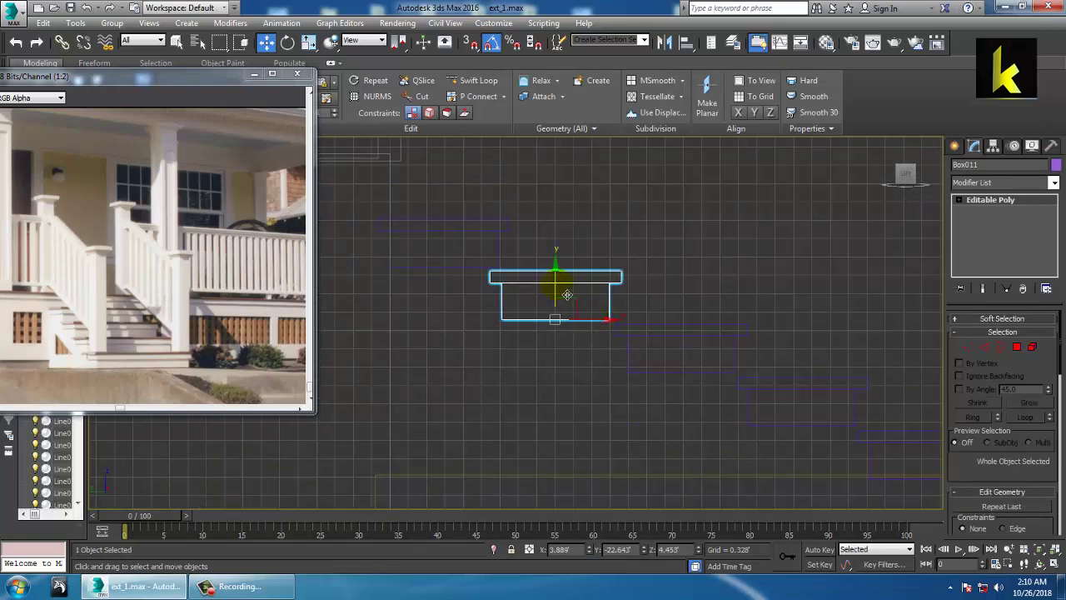
pyautogui.moveTo(569, 295); pyautogui.dragTo(569, 293)
# Step: Shift the third and fourth steps inward and up against the steps above, with the fourth at about Y -26.672', Z 2.72'
pyautogui.click(640, 336)
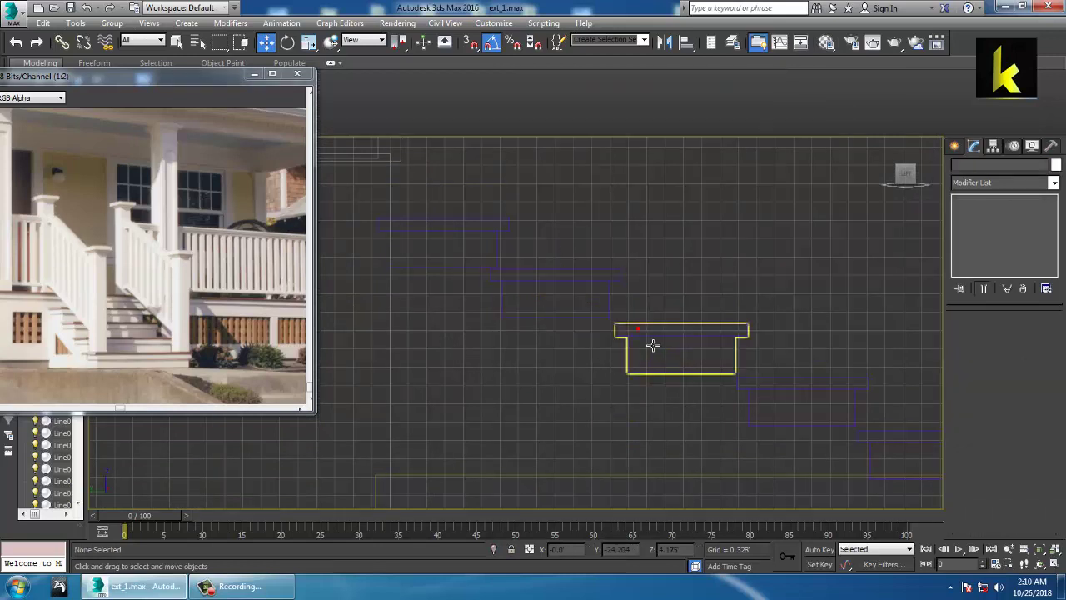
pyautogui.click(652, 344)
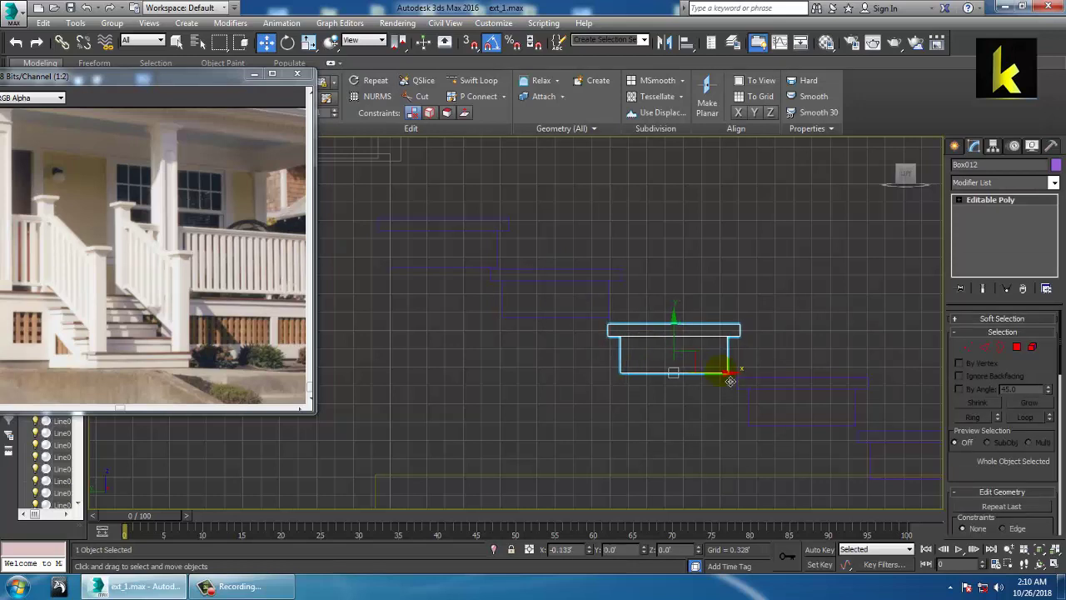
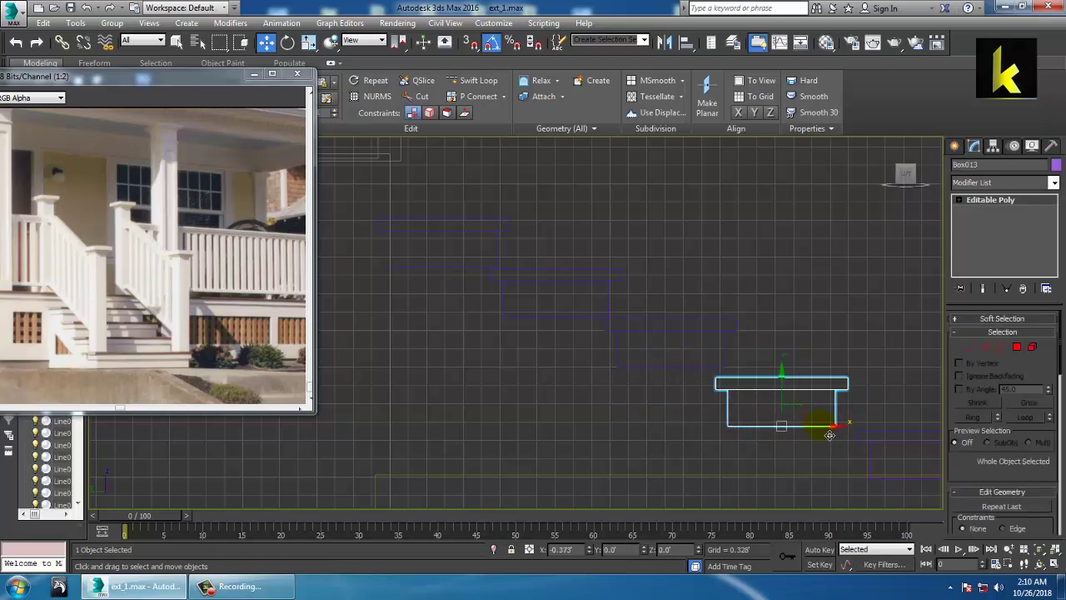
pyautogui.moveTo(787, 391); pyautogui.dragTo(792, 382)
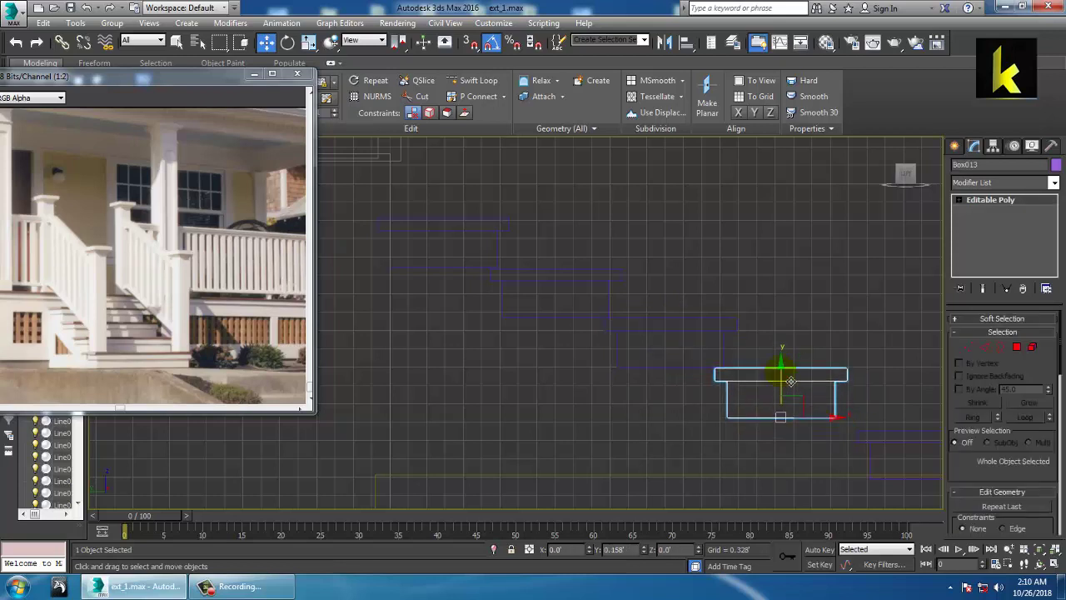
# Step: Shift the fifth step inward and up against the fourth, to about Y -28.611', Z 1.805'
pyautogui.moveTo(934, 440); pyautogui.dragTo(821, 391, button='middle')
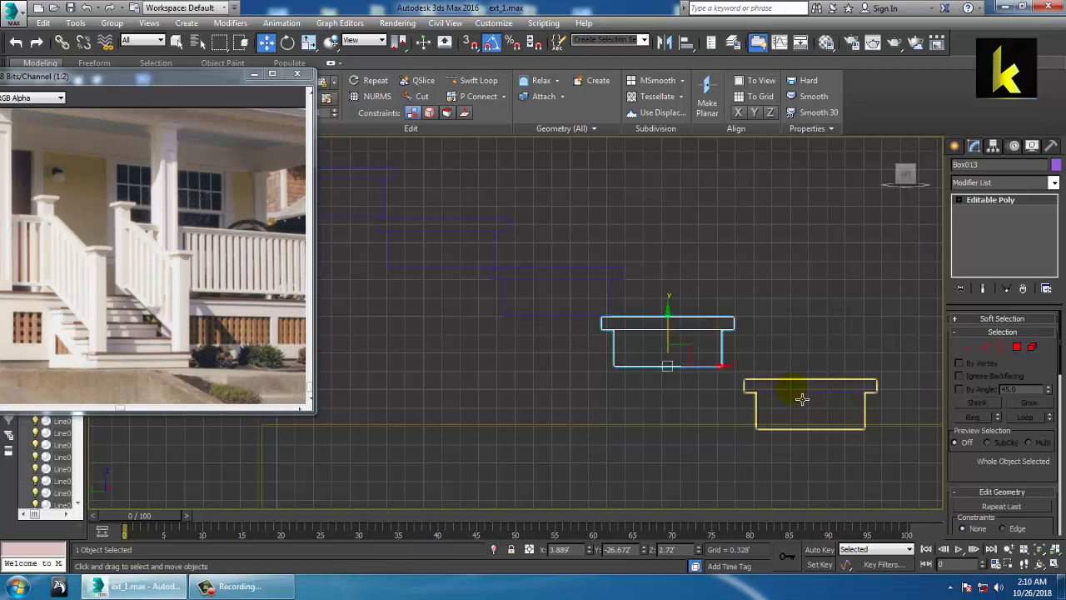
pyautogui.click(834, 402)
pyautogui.moveTo(858, 439); pyautogui.dragTo(816, 427)
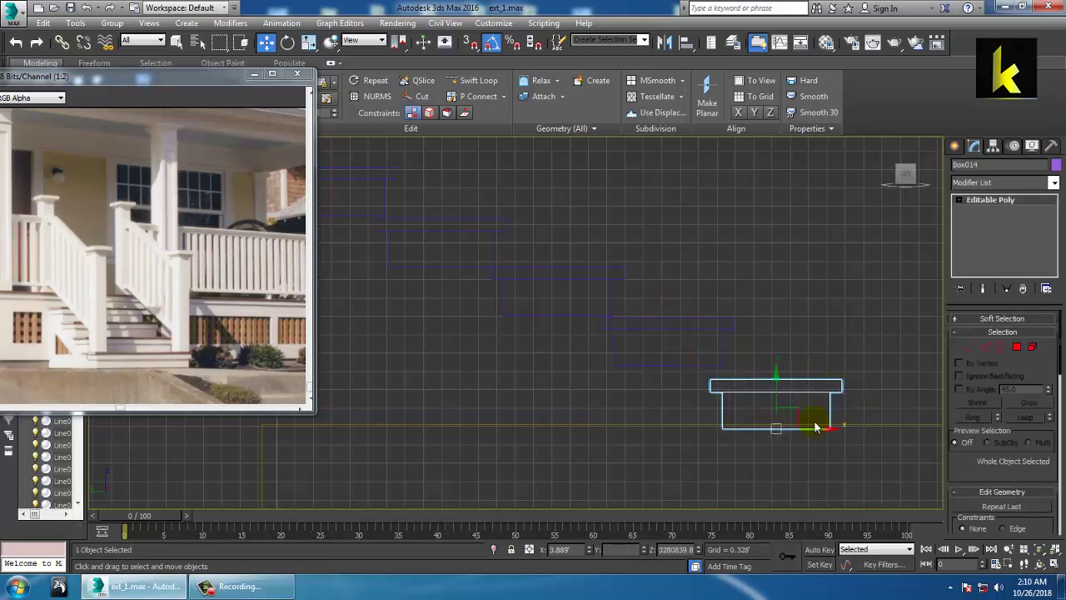
pyautogui.moveTo(787, 391); pyautogui.dragTo(786, 380)
pyautogui.hotkey('alt', 'w')
pyautogui.middleClick(759, 436)
pyautogui.hotkey('alt', 'w')
pyautogui.scroll(5, 650, 412)
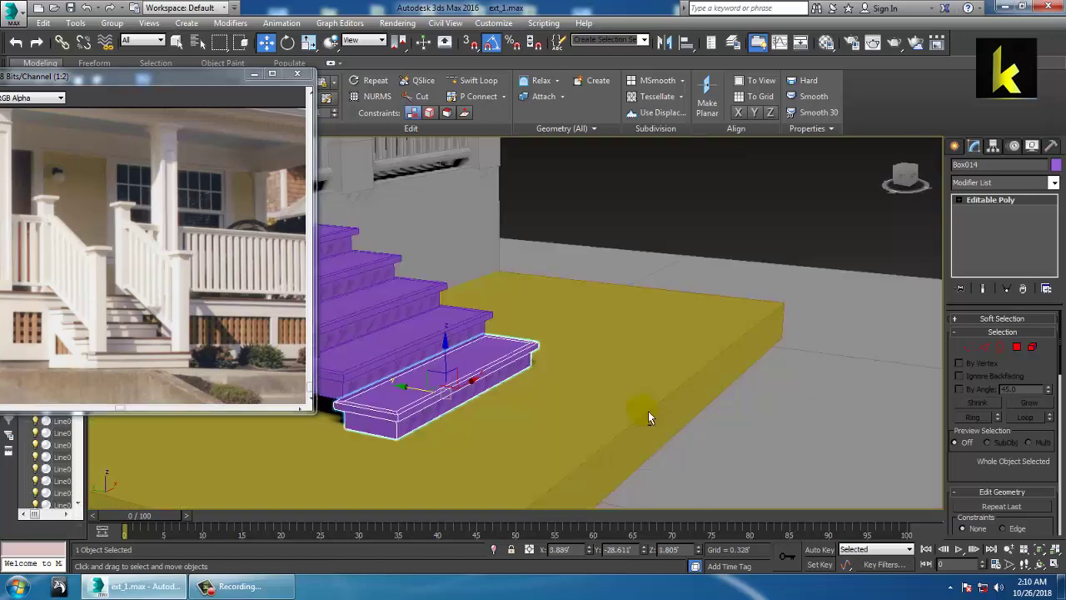
# Step: Copy the left newel post of the stair opening down onto the lowest step, at about Y -28.992', Z 6.708'
pyautogui.keyDown('alt'); pyautogui.moveTo(648, 413); pyautogui.dragTo(726, 392, button='middle'); pyautogui.keyUp('alt')
pyautogui.moveTo(726, 392); pyautogui.dragTo(797, 425, button='middle')
pyautogui.keyDown('alt'); pyautogui.moveTo(797, 424); pyautogui.dragTo(624, 338, button='middle'); pyautogui.keyUp('alt')
pyautogui.scroll(-3, 629, 382)
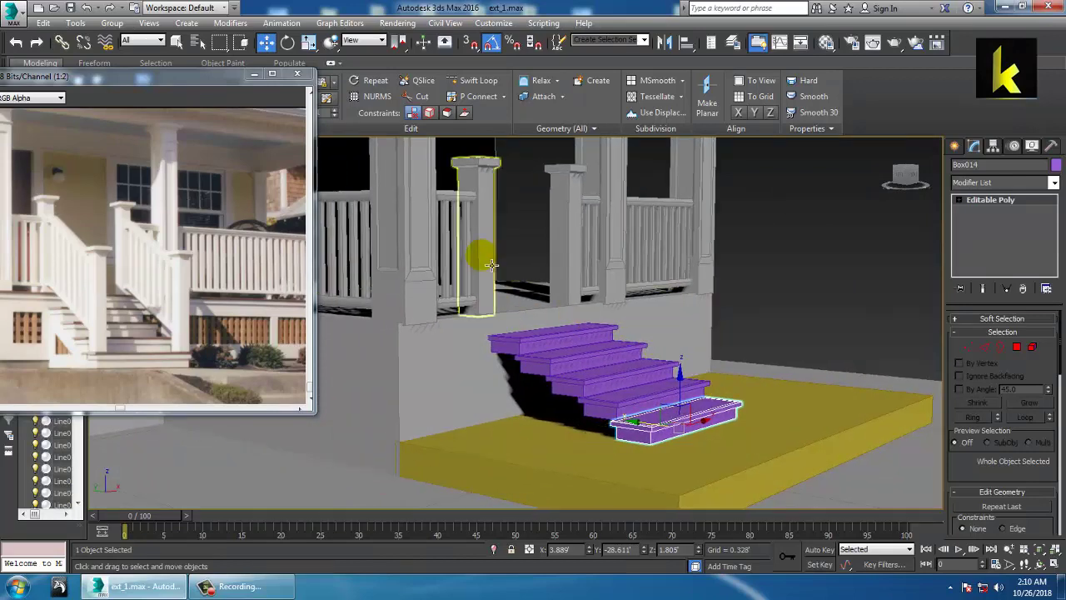
pyautogui.click(487, 259)
pyautogui.keyDown('alt'); pyautogui.moveTo(505, 264); pyautogui.dragTo(493, 271, button='middle'); pyautogui.keyUp('alt')
pyautogui.hotkey('alt', 'w')
pyautogui.middleClick(400, 419)
pyautogui.hotkey('alt', 'w')
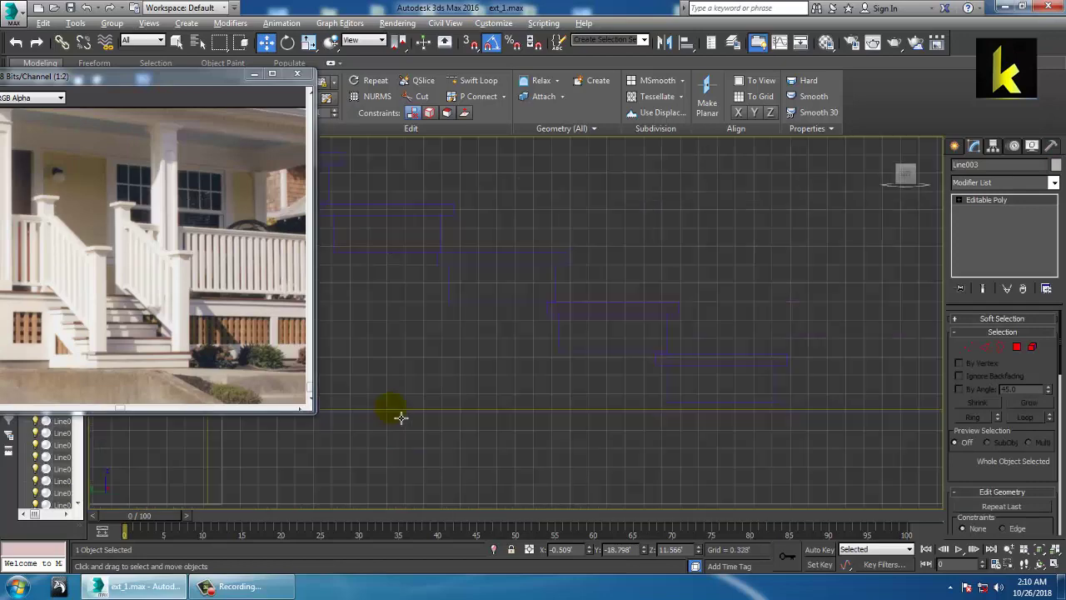
pyautogui.scroll(-5, 400, 417)
pyautogui.moveTo(400, 417); pyautogui.dragTo(493, 356, button='middle')
pyautogui.moveTo(464, 331)
pyautogui.mouseDown()
pyautogui.moveTo(621, 357)
pyautogui.moveTo(606, 353)
pyautogui.mouseUp()
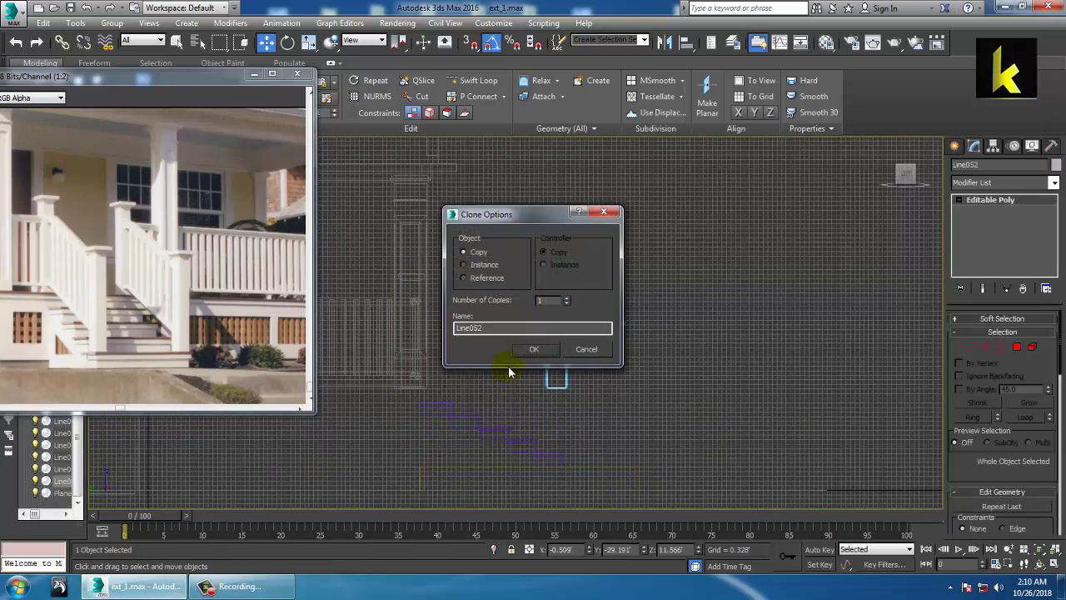
pyautogui.click(538, 355)
pyautogui.moveTo(566, 305); pyautogui.dragTo(573, 365)
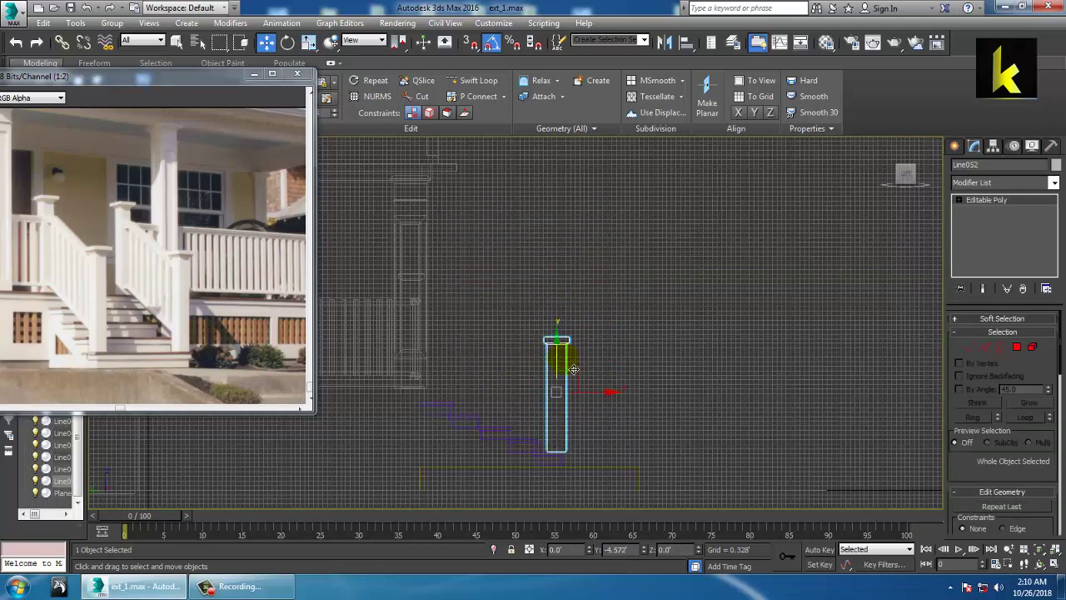
# Step: Select all five steps and widen them along X to about 114%
pyautogui.hotkey('alt', 'w')
pyautogui.keyDown('alt'); pyautogui.moveTo(697, 442); pyautogui.dragTo(702, 396, button='middle'); pyautogui.keyUp('alt')
pyautogui.hotkey('alt', 'w')
pyautogui.click(734, 346)
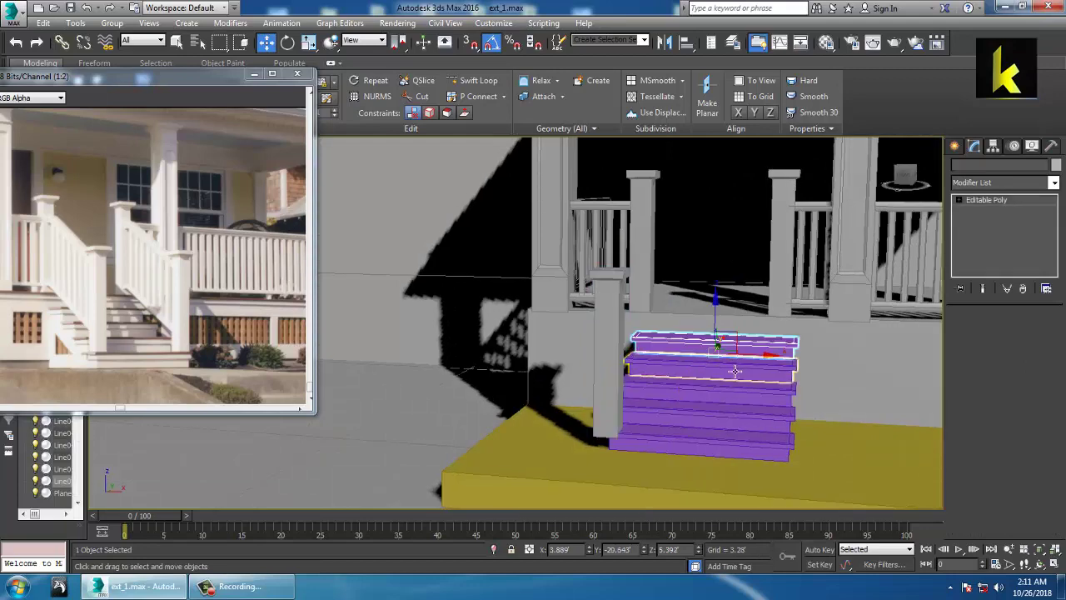
pyautogui.keyDown('ctrl'); pyautogui.click(735, 372); pyautogui.keyUp('ctrl')
pyautogui.keyDown('ctrl'); pyautogui.click(732, 400); pyautogui.keyUp('ctrl')
pyautogui.keyDown('ctrl'); pyautogui.click(729, 425); pyautogui.keyUp('ctrl')
pyautogui.keyDown('ctrl'); pyautogui.click(726, 451); pyautogui.keyUp('ctrl')
pyautogui.keyDown('alt'); pyautogui.moveTo(700, 403); pyautogui.dragTo(712, 419, button='middle'); pyautogui.keyUp('alt')
pyautogui.press('r')
pyautogui.moveTo(767, 401); pyautogui.dragTo(778, 405)
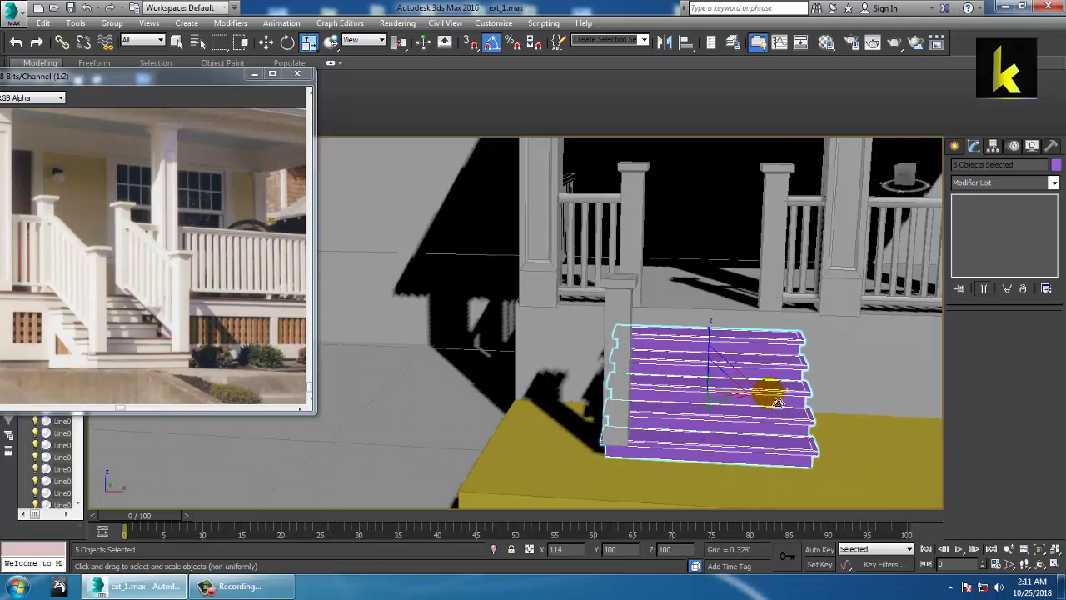
pyautogui.press('w')
pyautogui.keyDown('alt'); pyautogui.moveTo(752, 362); pyautogui.dragTo(826, 349, button='middle'); pyautogui.keyUp('alt')
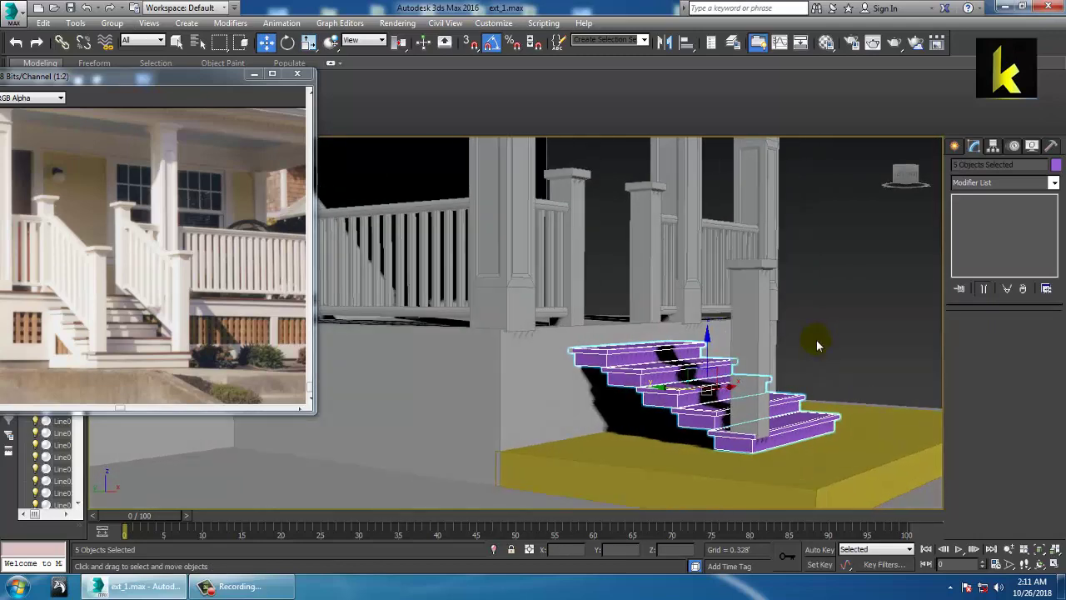
# Step: Assign one light grey custom object color to the steps, the base slab and the rest of the model
pyautogui.hotkey('ctrl', 'i')
pyautogui.click(1056, 166)
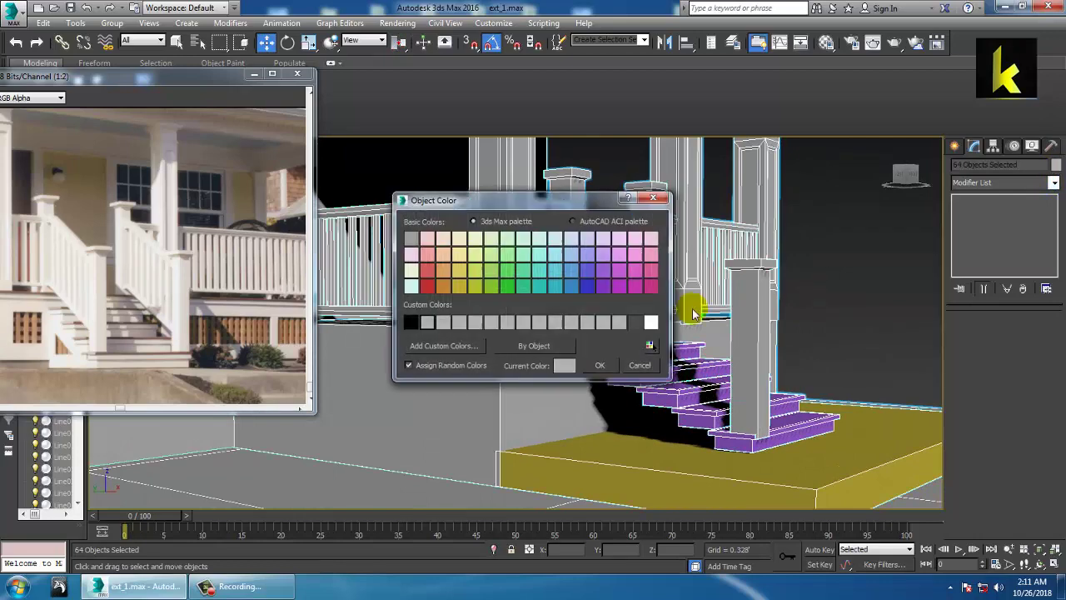
pyautogui.click(617, 324)
pyautogui.click(600, 365)
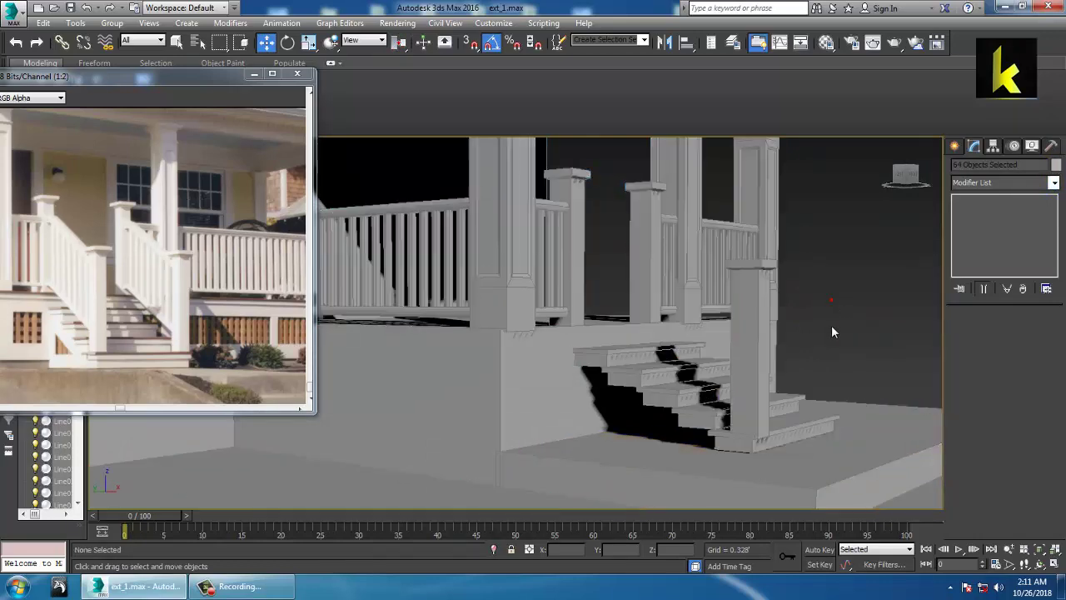
# Step: Make one copy of the lower newel post on the right side of the stairs, at about X 7.563'
pyautogui.click(761, 385)
pyautogui.keyDown('alt'); pyautogui.moveTo(760, 385); pyautogui.dragTo(725, 350, button='middle'); pyautogui.keyUp('alt')
pyautogui.hotkey('alt', 'w')
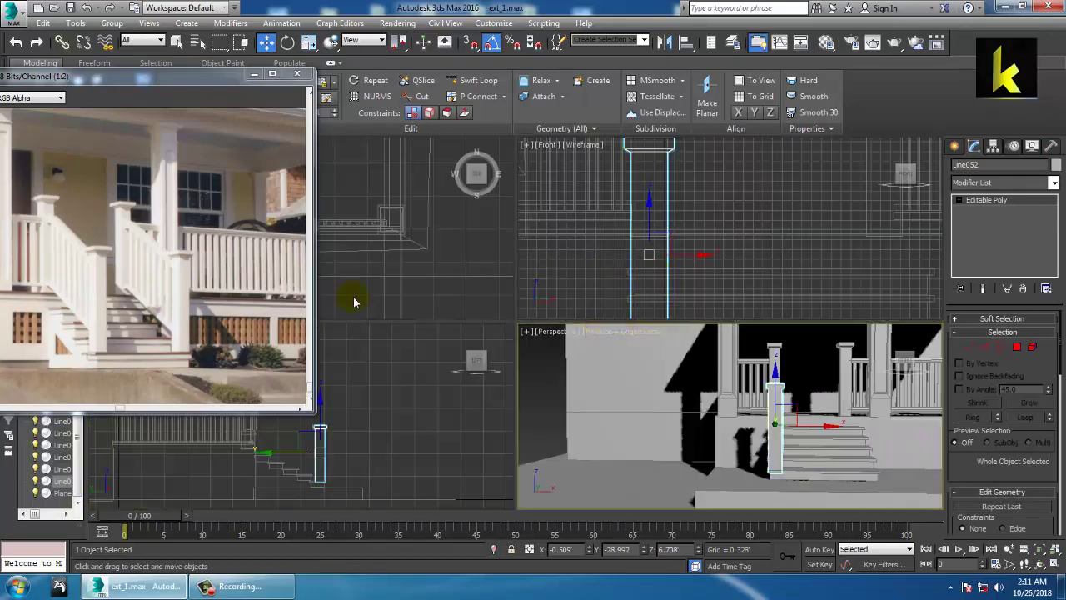
pyautogui.moveTo(623, 305); pyautogui.dragTo(553, 302, button='middle')
pyautogui.hotkey('alt', 'w')
pyautogui.scroll(-6, 695, 274)
pyautogui.moveTo(682, 326); pyautogui.dragTo(588, 320, button='middle')
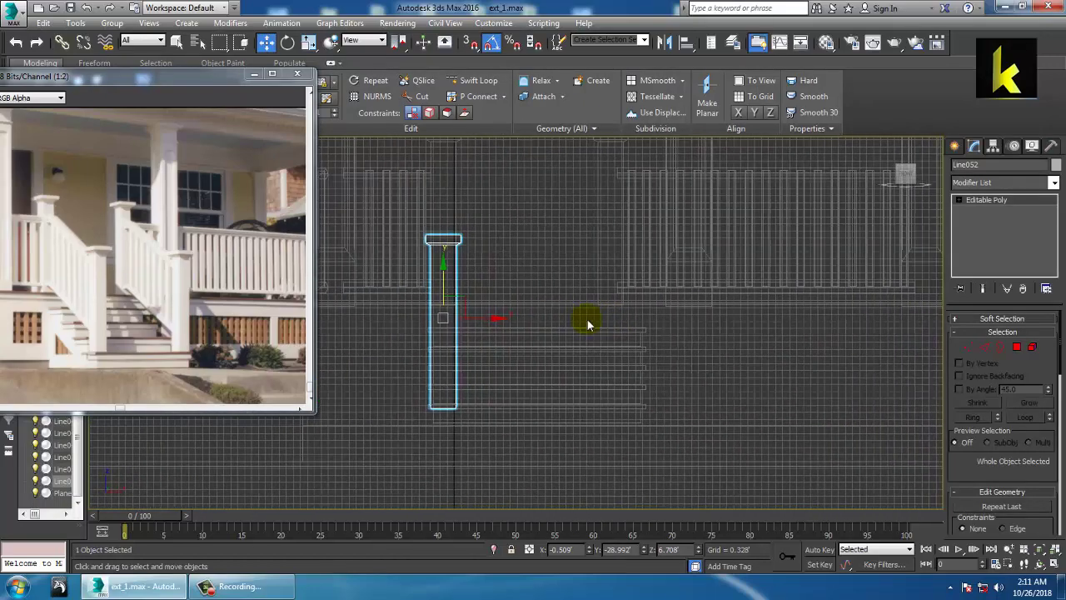
pyautogui.moveTo(504, 329)
pyautogui.mouseDown()
pyautogui.moveTo(667, 345)
pyautogui.moveTo(670, 333)
pyautogui.moveTo(675, 346)
pyautogui.moveTo(667, 337)
pyautogui.mouseUp()
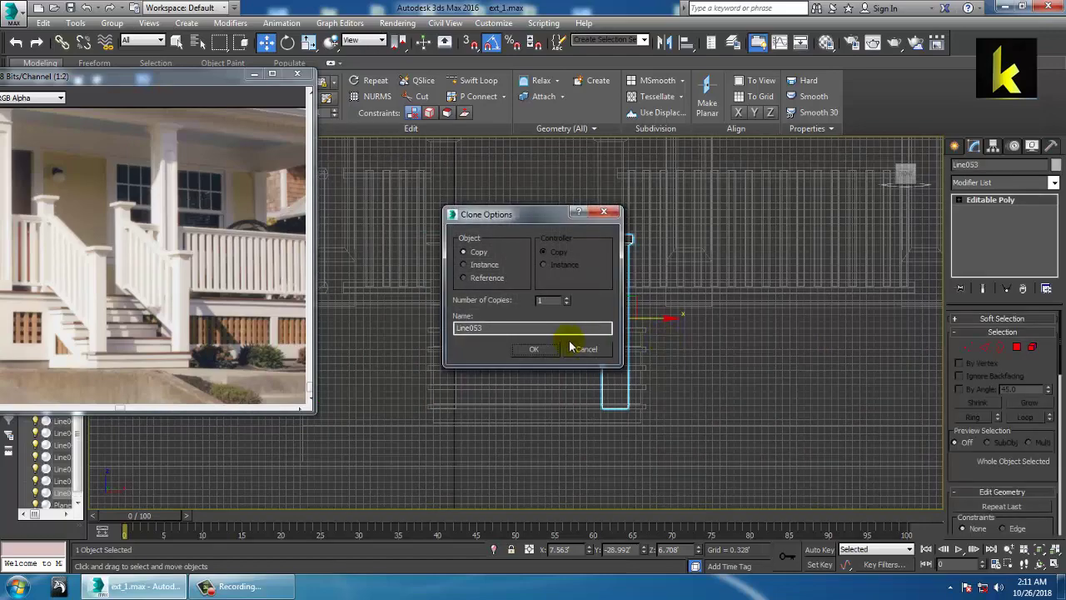
pyautogui.click(545, 351)
pyautogui.hotkey('alt', 'w')
pyautogui.moveTo(814, 443); pyautogui.dragTo(740, 427, button='middle')
pyautogui.hotkey('alt', 'w')
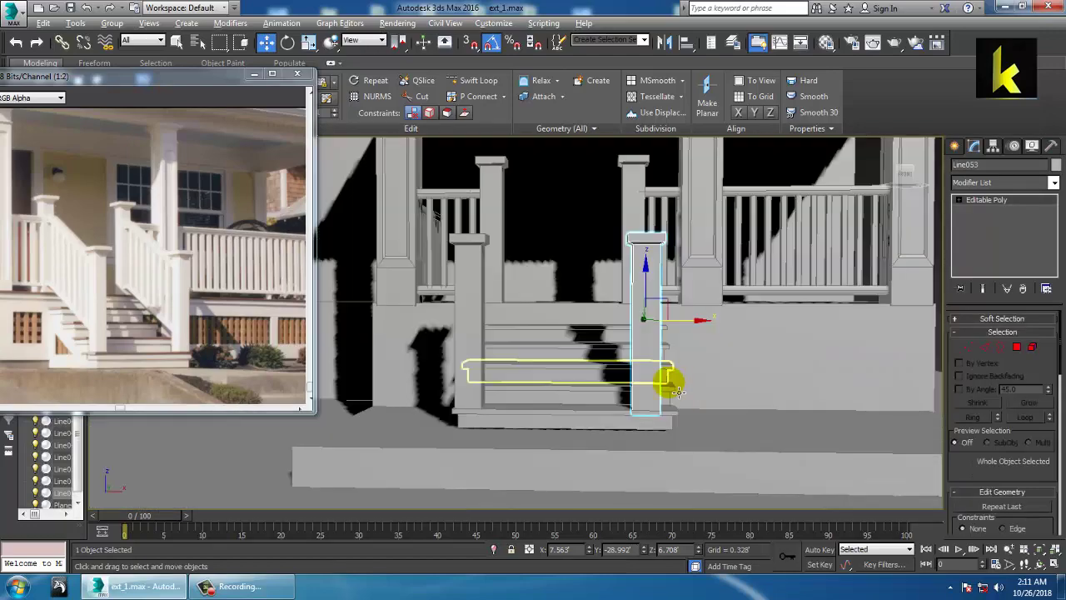
# Step: Copy the short top rail beside the left newel post out in front of the porch, at about Y -24.397'
pyautogui.moveTo(672, 383)
pyautogui.keyDown('alt'); pyautogui.mouseDown(button='middle')
pyautogui.moveTo(661, 369)
pyautogui.moveTo(726, 417)
pyautogui.mouseUp(button='middle'); pyautogui.keyUp('alt')
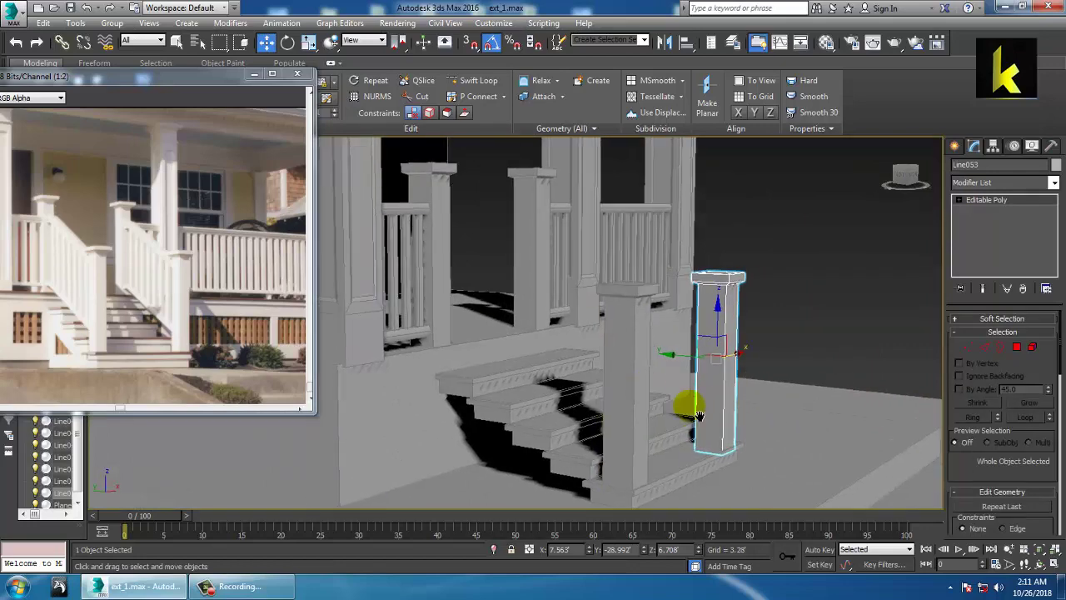
pyautogui.click(406, 211)
pyautogui.moveTo(526, 289); pyautogui.dragTo(500, 302, button='middle')
pyautogui.scroll(-3, 618, 333)
pyautogui.moveTo(486, 295)
pyautogui.keyDown('shift'); pyautogui.mouseDown()
pyautogui.moveTo(546, 285)
pyautogui.moveTo(569, 327)
pyautogui.mouseUp(); pyautogui.keyUp('shift')
pyautogui.click(536, 349)
pyautogui.moveTo(536, 349)
pyautogui.keyDown('alt'); pyautogui.mouseDown(button='middle')
pyautogui.moveTo(558, 333)
pyautogui.moveTo(578, 340)
pyautogui.mouseUp(button='middle'); pyautogui.keyUp('alt')
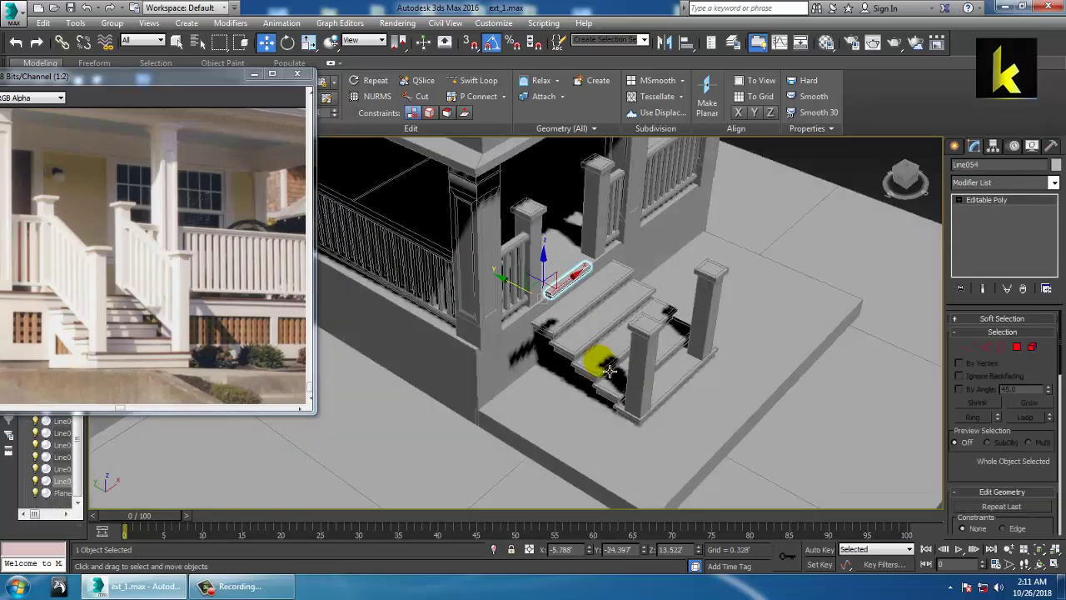
# Step: Rotate the copied rail 90° about the vertical axis so it runs in the stairs' direction
pyautogui.press('e')
pyautogui.moveTo(568, 340)
pyautogui.mouseDown()
pyautogui.moveTo(560, 325)
pyautogui.moveTo(577, 318)
pyautogui.mouseUp()
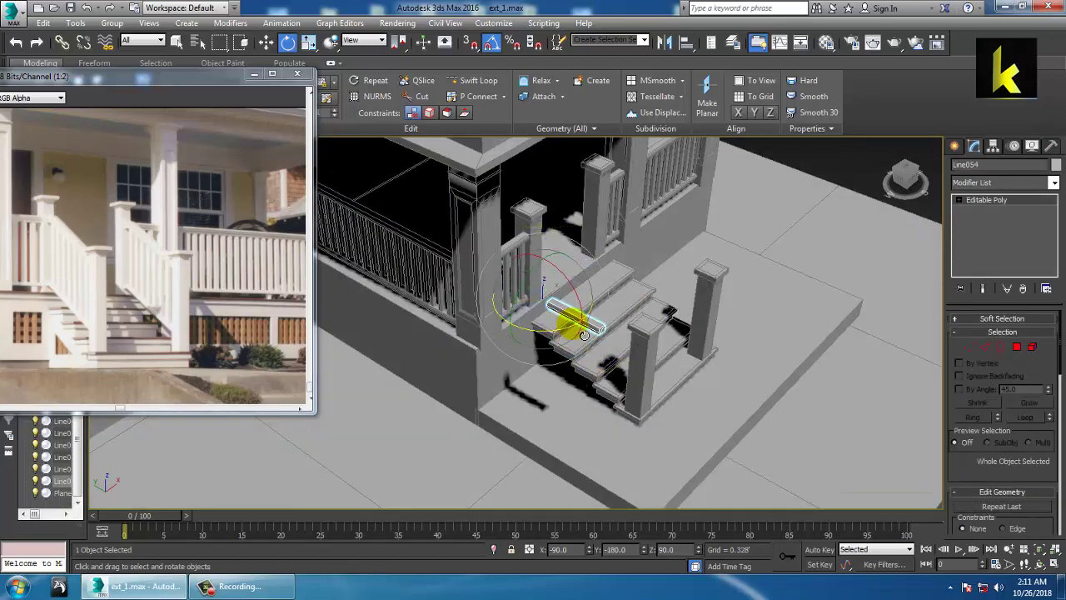
pyautogui.keyDown('alt'); pyautogui.moveTo(577, 318); pyautogui.dragTo(614, 275, button='middle'); pyautogui.keyUp('alt')
# Step: Tilt the copied rail about 31° downward along the stair slope, with angle snap off
pyautogui.hotkey('alt', 'w')
pyautogui.rightClick(445, 380)
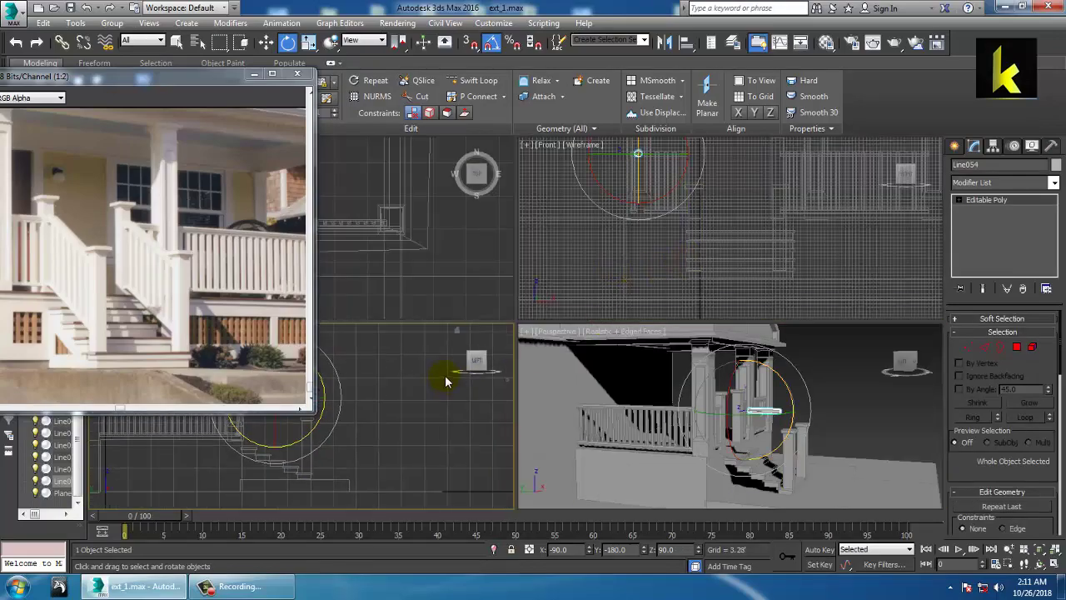
pyautogui.hotkey('alt', 'w')
pyautogui.moveTo(498, 341); pyautogui.dragTo(591, 350, button='middle')
pyautogui.scroll(3, 550, 356)
pyautogui.scroll(5, 600, 338)
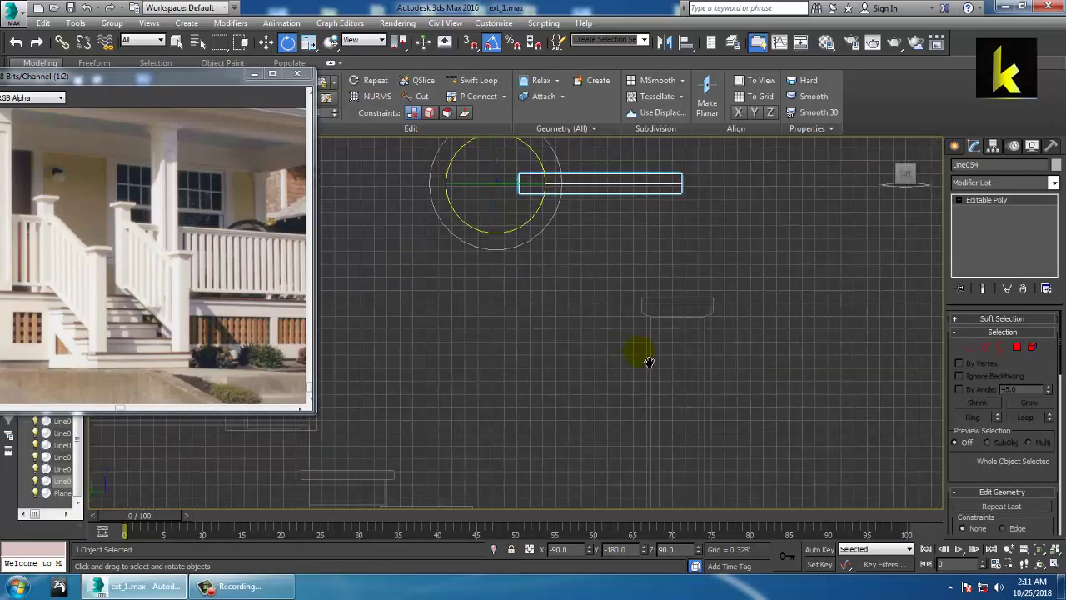
pyautogui.scroll(-5, 666, 370)
pyautogui.moveTo(669, 374); pyautogui.dragTo(663, 413, button='middle')
pyautogui.scroll(-2, 663, 412)
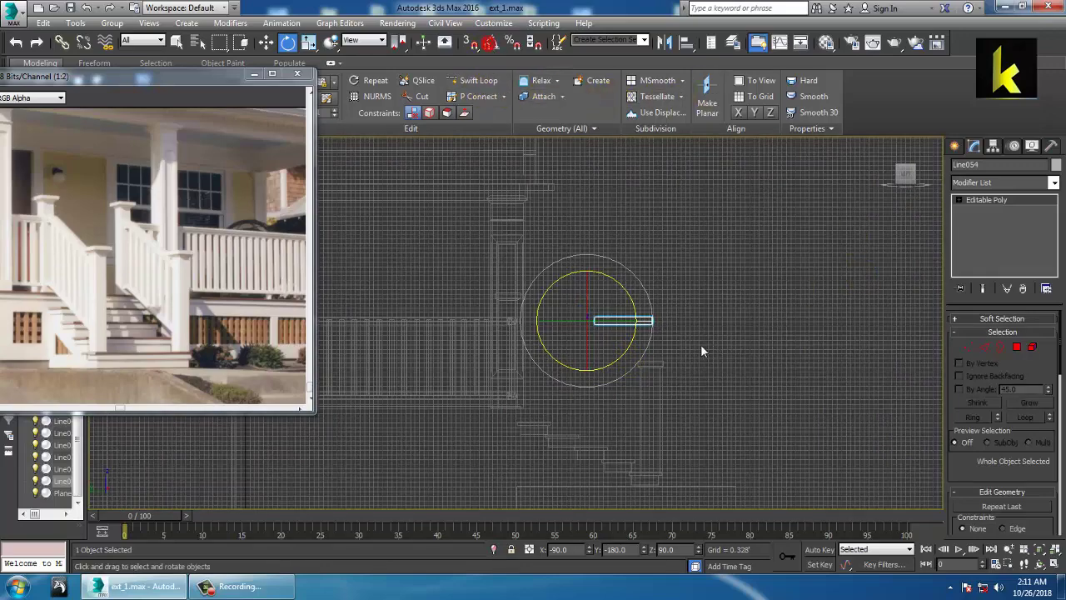
pyautogui.moveTo(685, 341); pyautogui.dragTo(663, 293, button='middle')
pyautogui.click(629, 261)
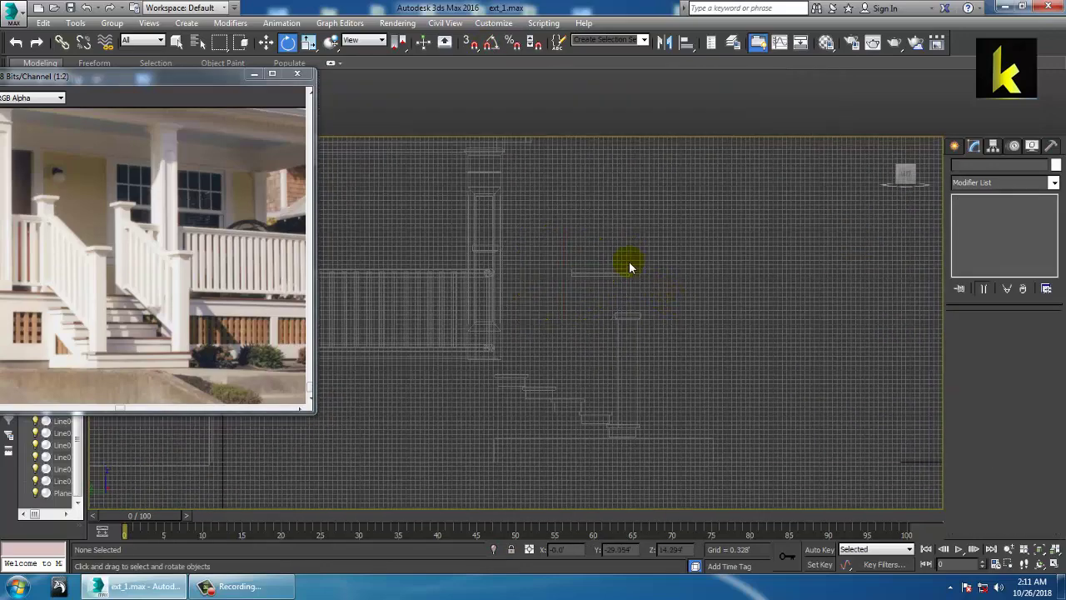
pyautogui.click(629, 254)
pyautogui.moveTo(630, 254); pyautogui.dragTo(651, 302)
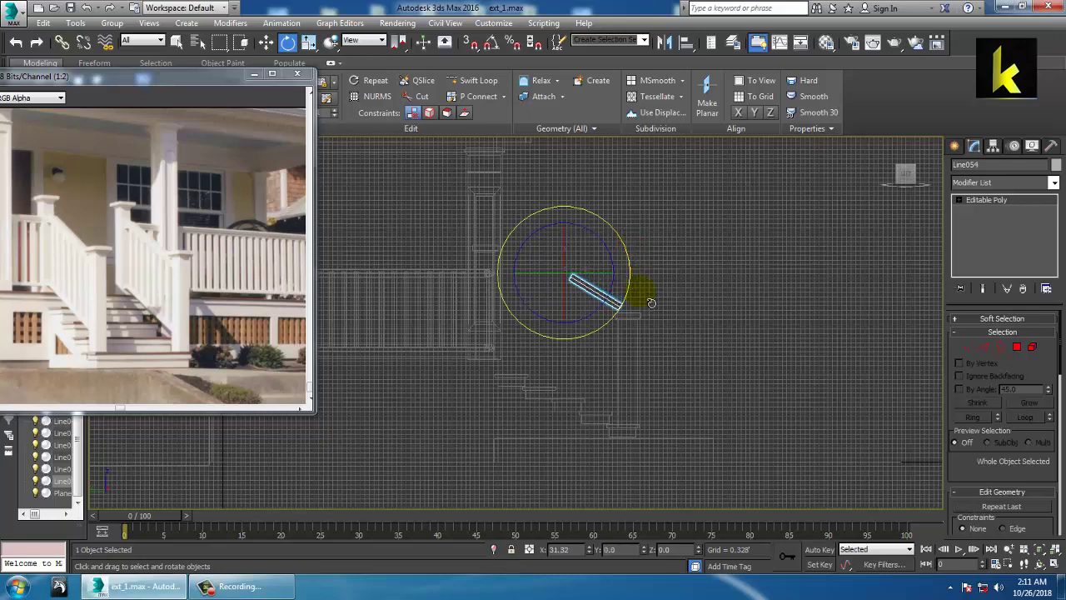
pyautogui.moveTo(648, 295); pyautogui.dragTo(642, 291, button='middle')
# Step: Lengthen the sloped rail by moving its upper-end vertices up toward the porch, to about Y -18.941', Z 17.156'
pyautogui.press('w')
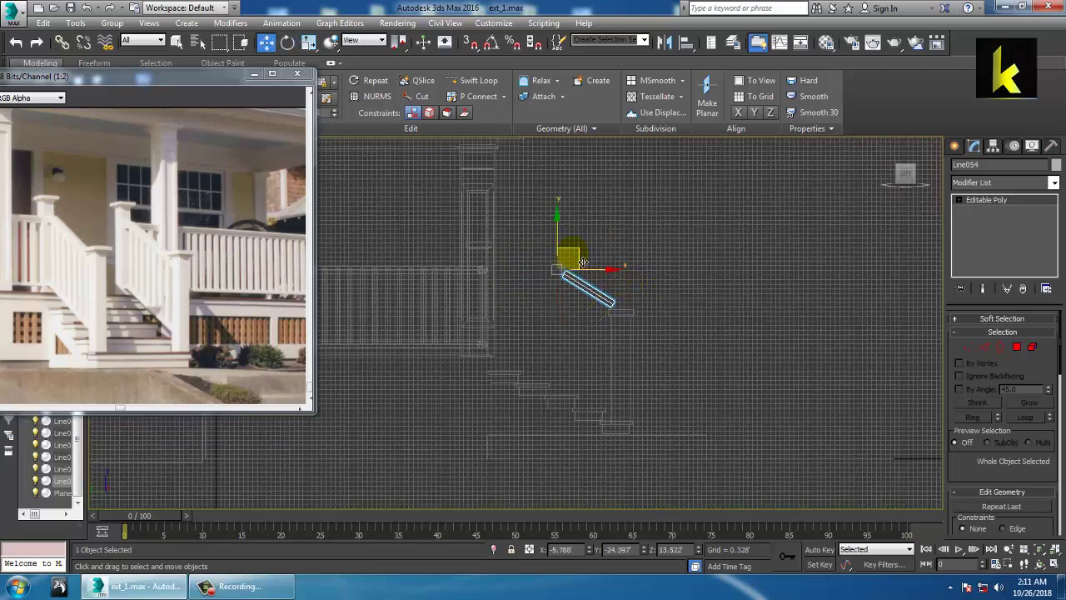
pyautogui.moveTo(584, 262)
pyautogui.mouseDown()
pyautogui.moveTo(586, 289)
pyautogui.moveTo(513, 202)
pyautogui.mouseUp()
pyautogui.press('1')
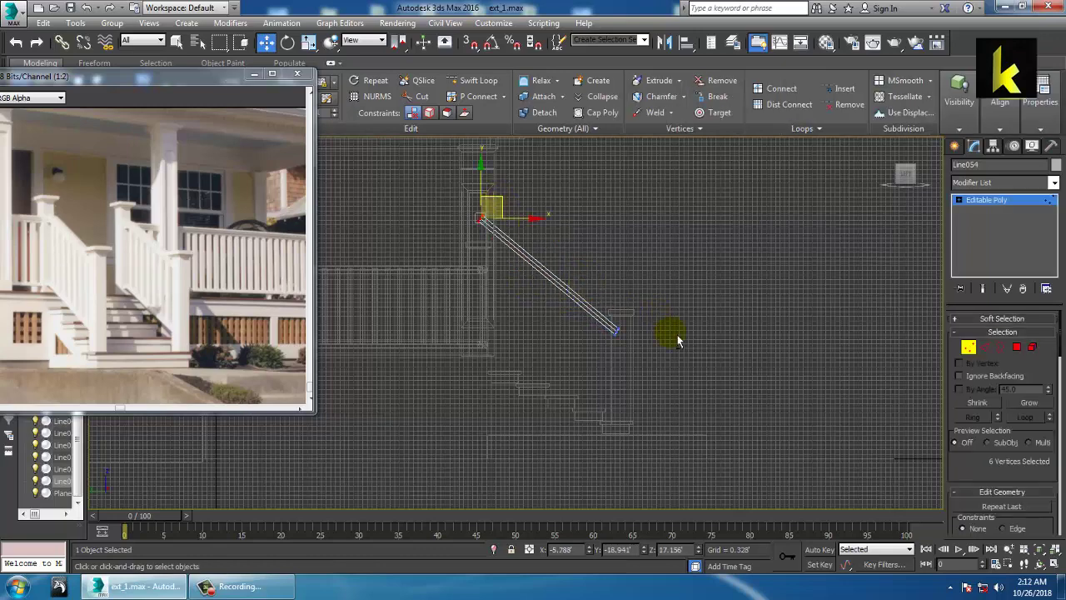
pyautogui.hotkey('alt', 'w')
pyautogui.hotkey('alt', 'w')
pyautogui.keyDown('alt'); pyautogui.moveTo(660, 374); pyautogui.dragTo(707, 386, button='middle'); pyautogui.keyUp('alt')
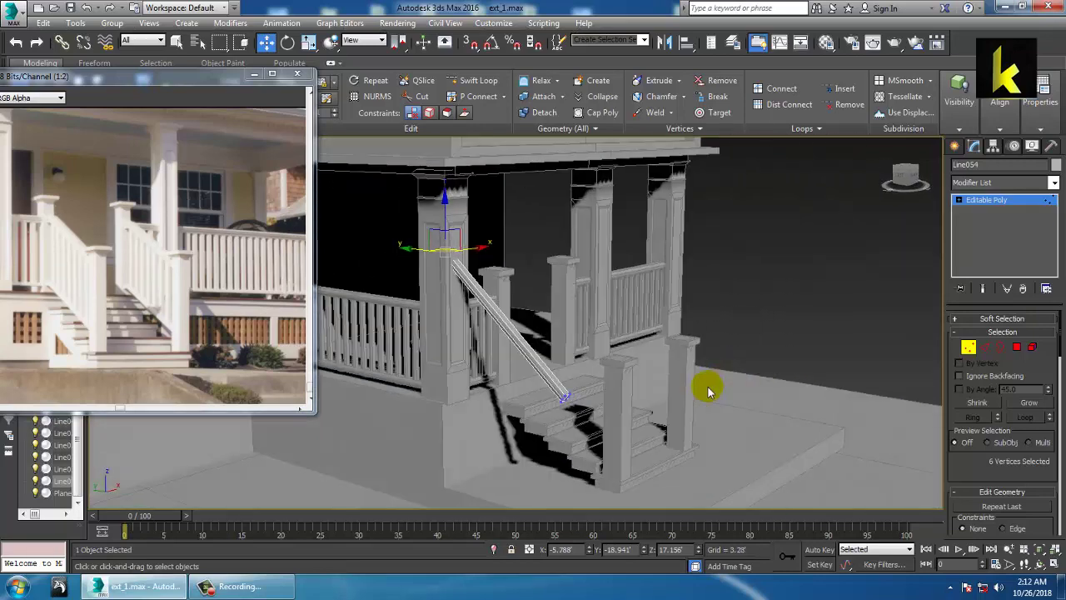
pyautogui.click(978, 203)
# Step: Move the sloped rail sideways in line with the left newel posts, to about X -0.584'
pyautogui.keyDown('alt'); pyautogui.moveTo(544, 328); pyautogui.dragTo(503, 355, button='middle'); pyautogui.keyUp('alt')
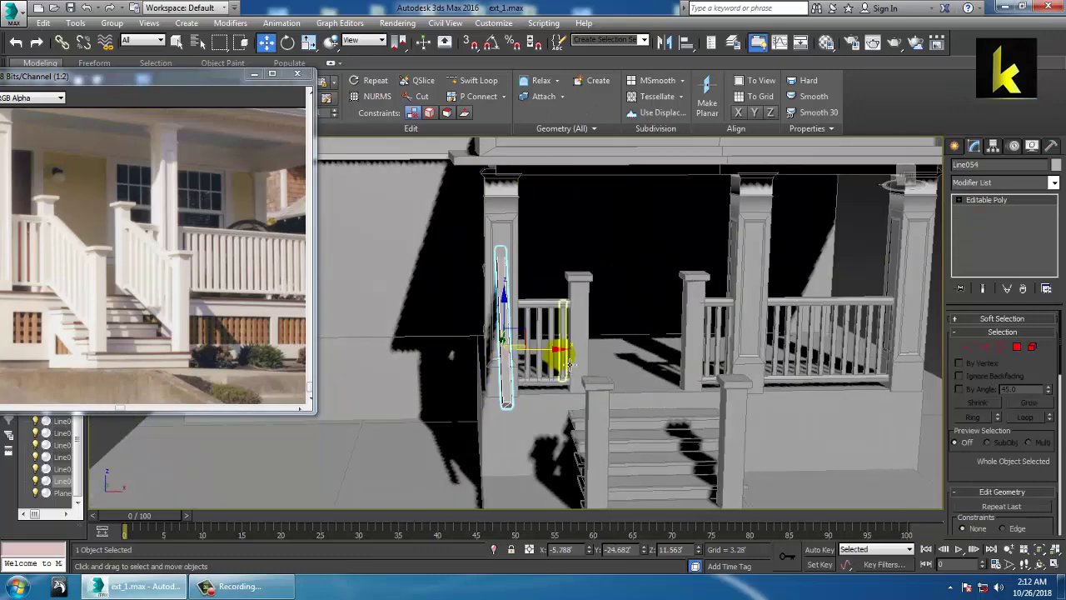
pyautogui.moveTo(566, 360); pyautogui.dragTo(640, 360)
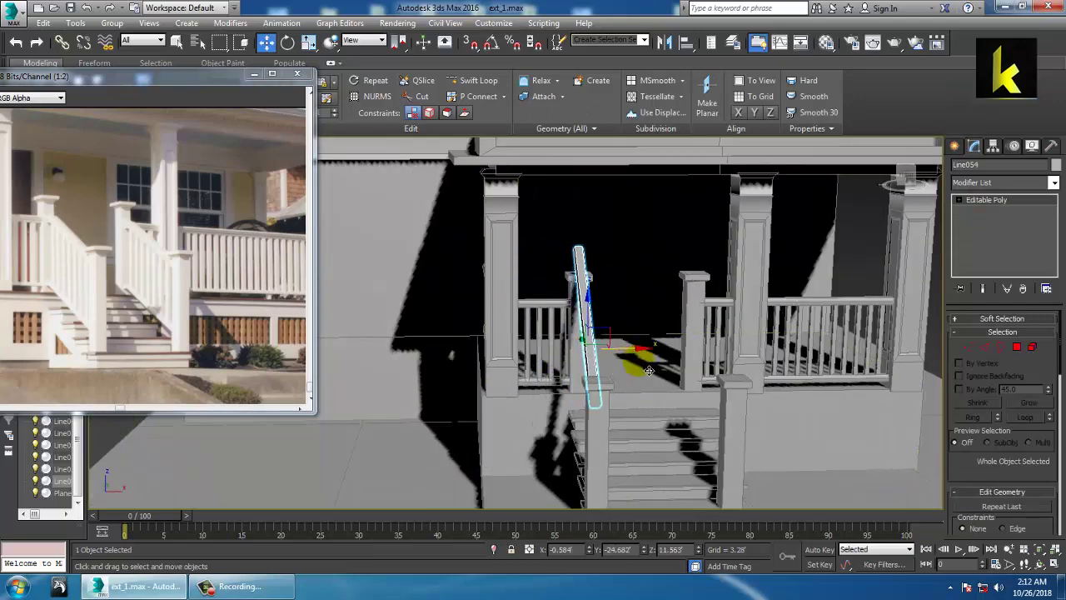
pyautogui.keyDown('alt'); pyautogui.moveTo(640, 360); pyautogui.dragTo(618, 341, button='middle'); pyautogui.keyUp('alt')
# Step: Lower the sloped rail's upper-end vertices to about Z 14.698' to meet the upper newel post
pyautogui.press('1')
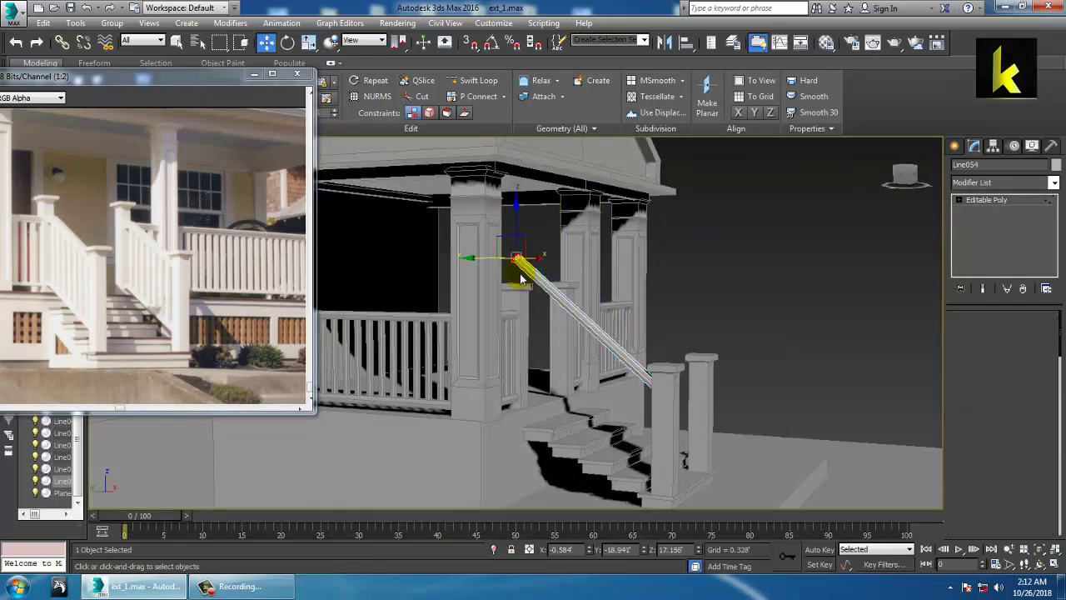
pyautogui.moveTo(530, 248)
pyautogui.mouseDown()
pyautogui.moveTo(533, 286)
pyautogui.moveTo(536, 267)
pyautogui.mouseUp()
pyautogui.keyDown('alt'); pyautogui.moveTo(536, 264); pyautogui.dragTo(686, 330, button='middle'); pyautogui.keyUp('alt')
pyautogui.hotkey('alt', 'w')
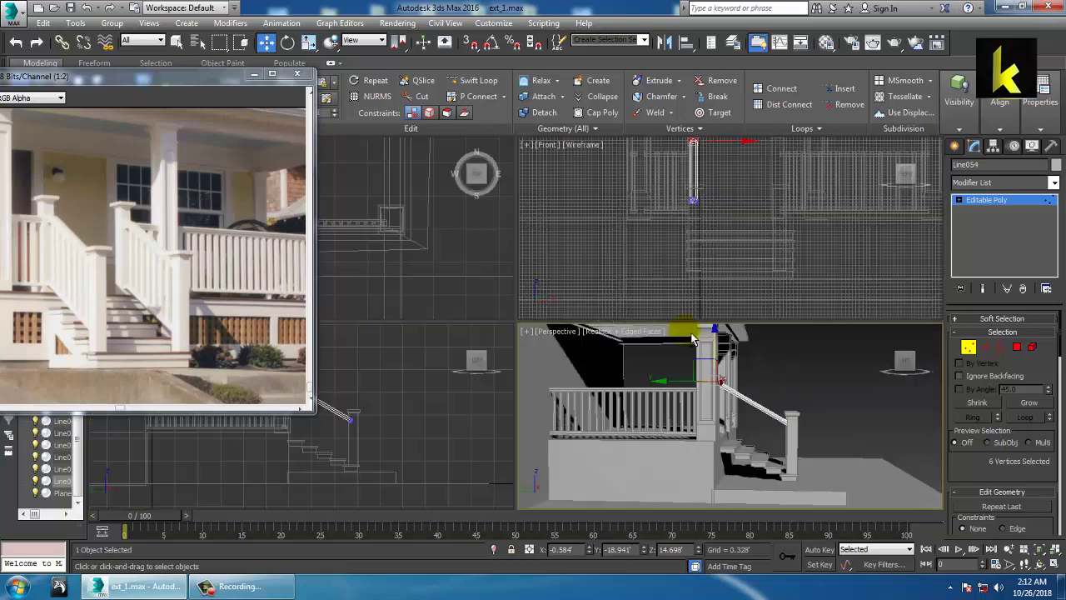
pyautogui.rightClick(456, 400)
pyautogui.hotkey('alt', 'w')
pyautogui.moveTo(600, 346); pyautogui.dragTo(615, 357, button='middle')
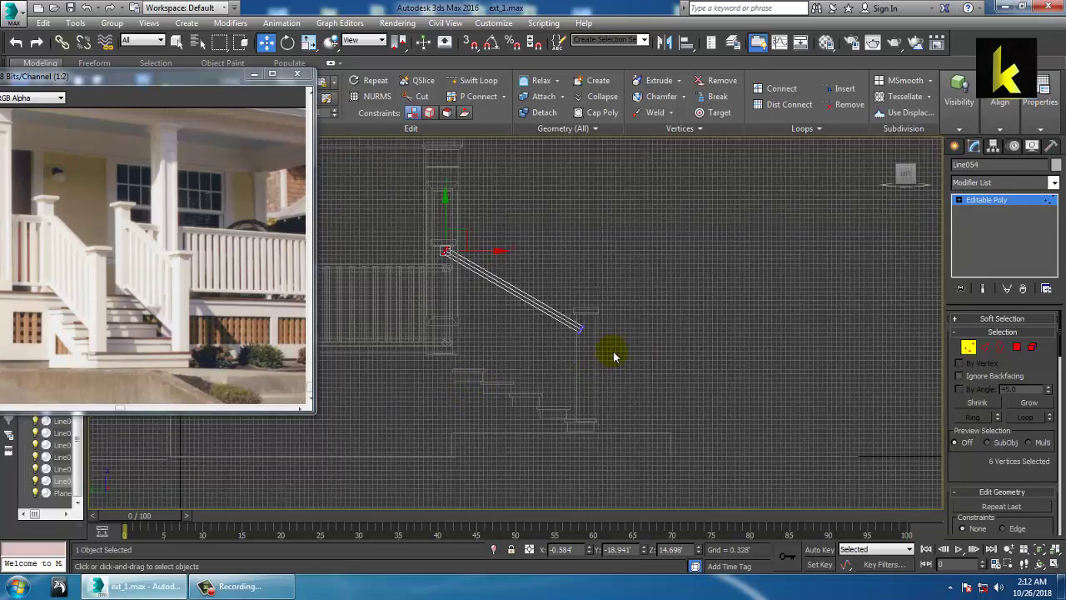
pyautogui.click(981, 204)
pyautogui.hotkey('alt', 'w')
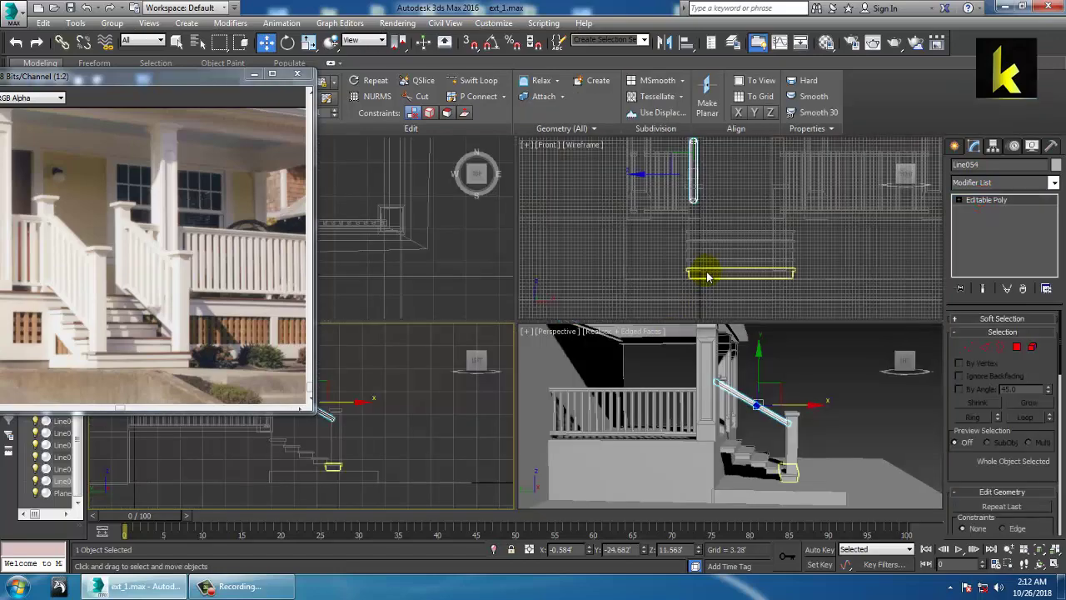
pyautogui.hotkey('alt', 'w')
pyautogui.moveTo(707, 275); pyautogui.dragTo(693, 384, button='middle')
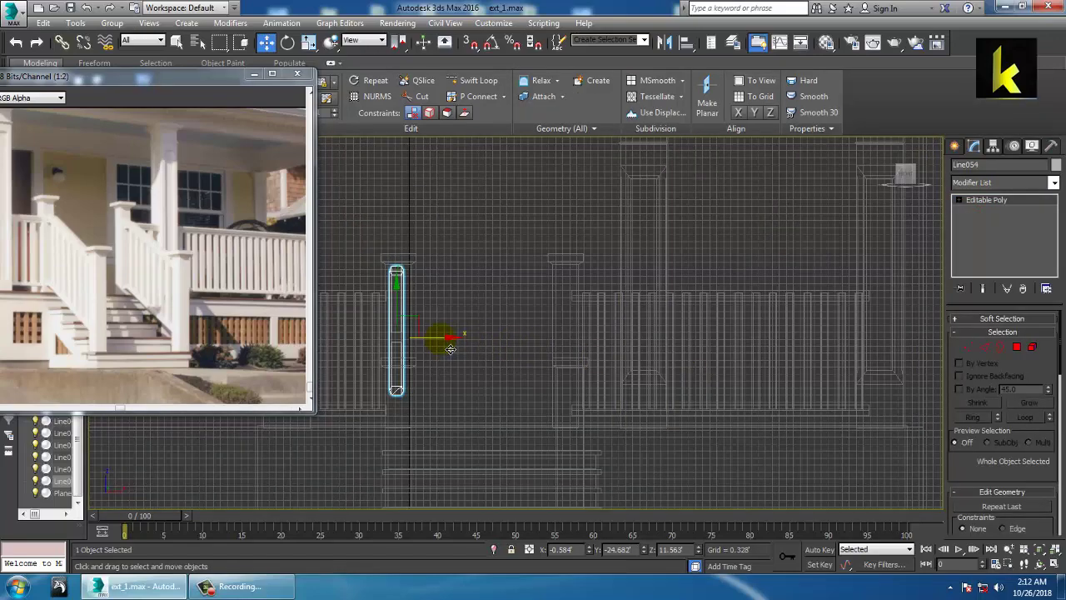
pyautogui.hotkey('alt', 'w')
pyautogui.rightClick(762, 417)
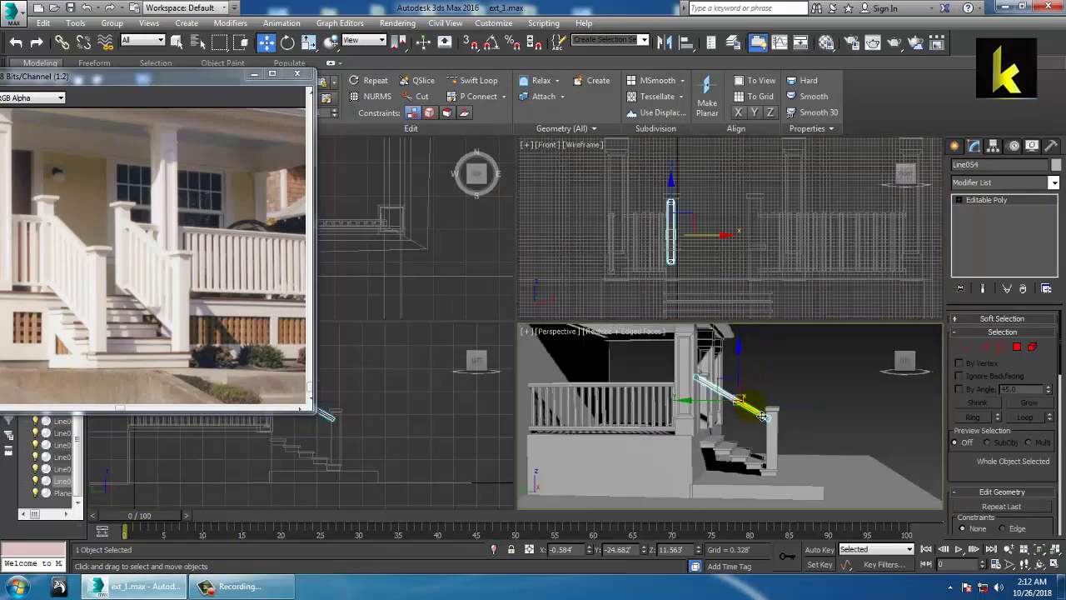
# Step: Copy the sloped stair rail straight down to about Z 6.51' as the lower rail
pyautogui.hotkey('alt', 'w')
pyautogui.hotkey('alt', 'w')
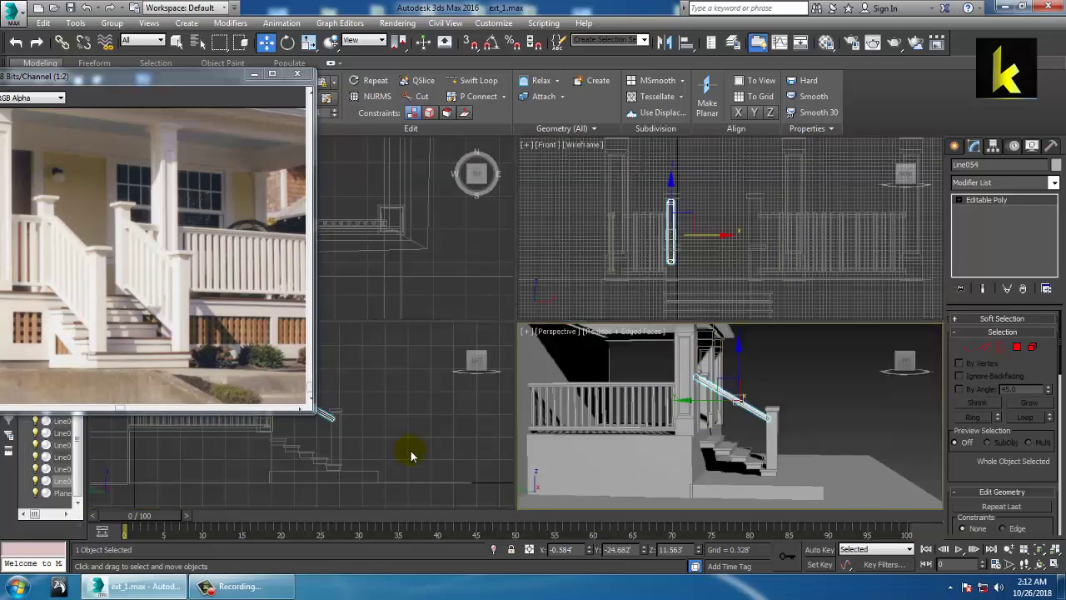
pyautogui.rightClick(412, 452)
pyautogui.hotkey('alt', 'w')
pyautogui.moveTo(462, 320); pyautogui.dragTo(546, 335, button='middle')
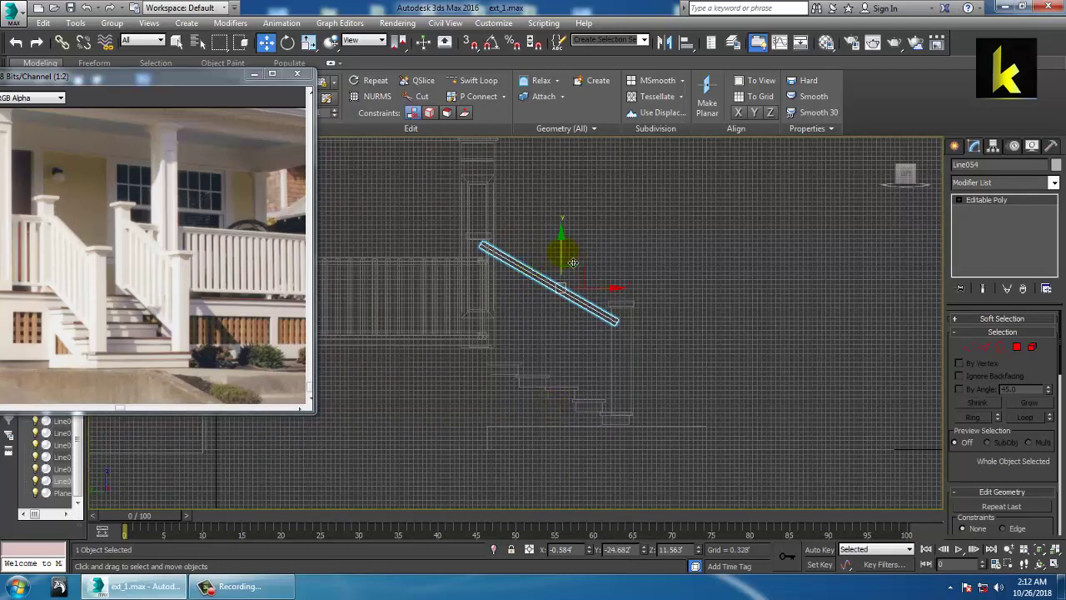
pyautogui.moveTo(573, 263); pyautogui.dragTo(587, 329)
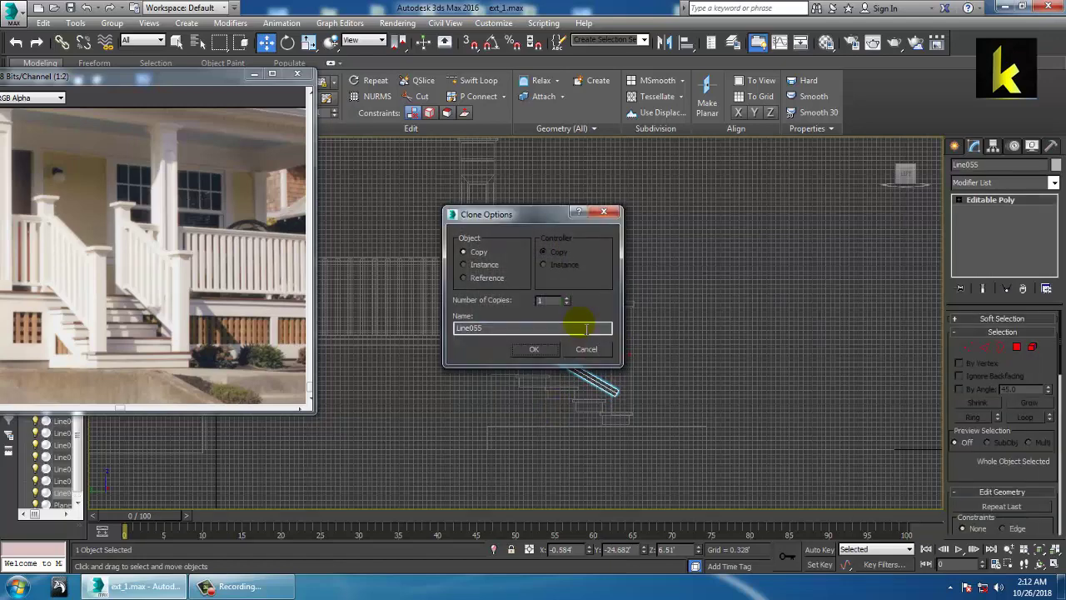
pyautogui.click(536, 350)
# Step: Copy a porch baluster between the stair rails' upper ends at about Y -20.061', and raise its bottom vertices to about Z 9.026'
pyautogui.scroll(8, 619, 358)
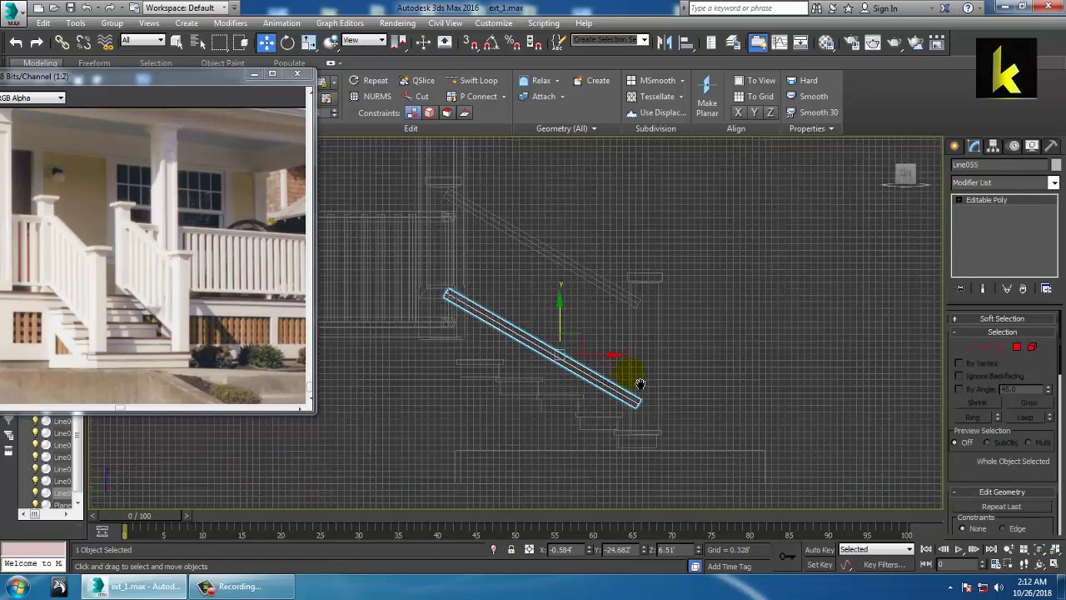
pyautogui.moveTo(604, 314); pyautogui.dragTo(674, 381, button='middle')
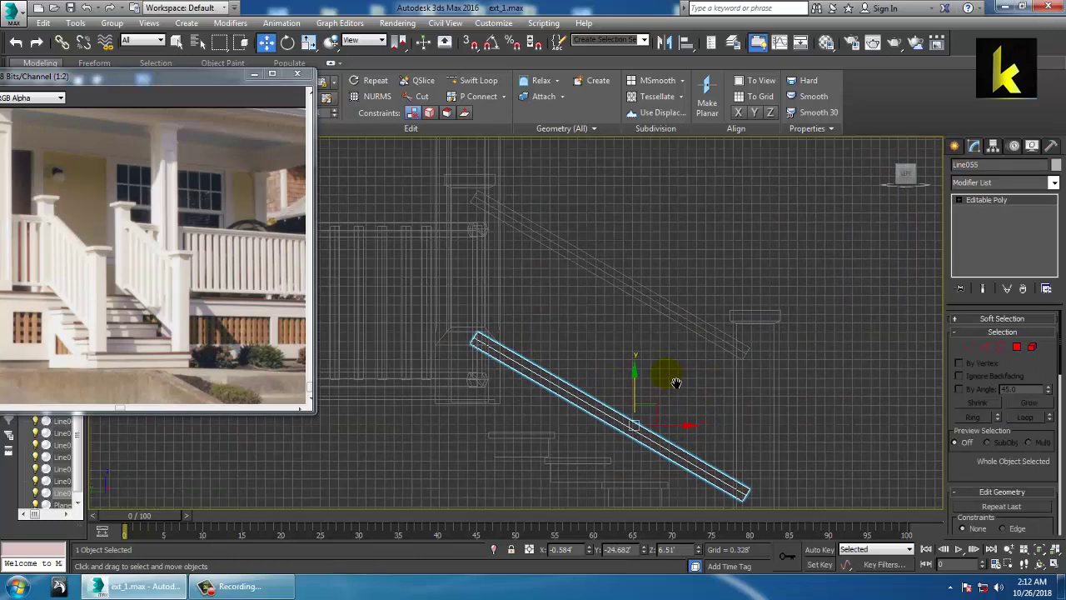
pyautogui.click(407, 294)
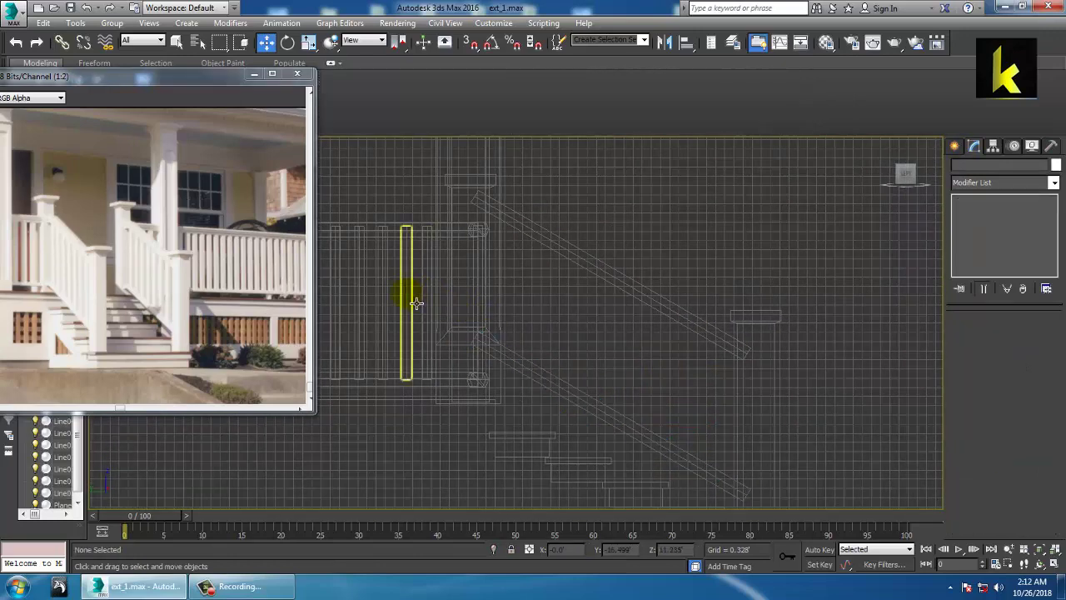
pyautogui.click(412, 297)
pyautogui.moveTo(460, 385); pyautogui.dragTo(559, 390)
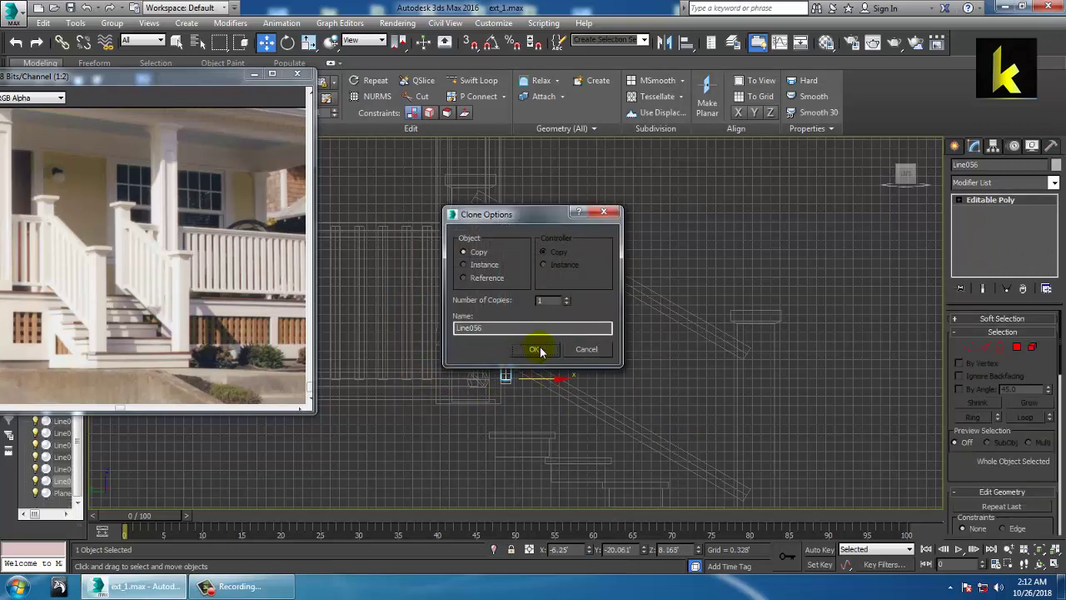
pyautogui.click(535, 351)
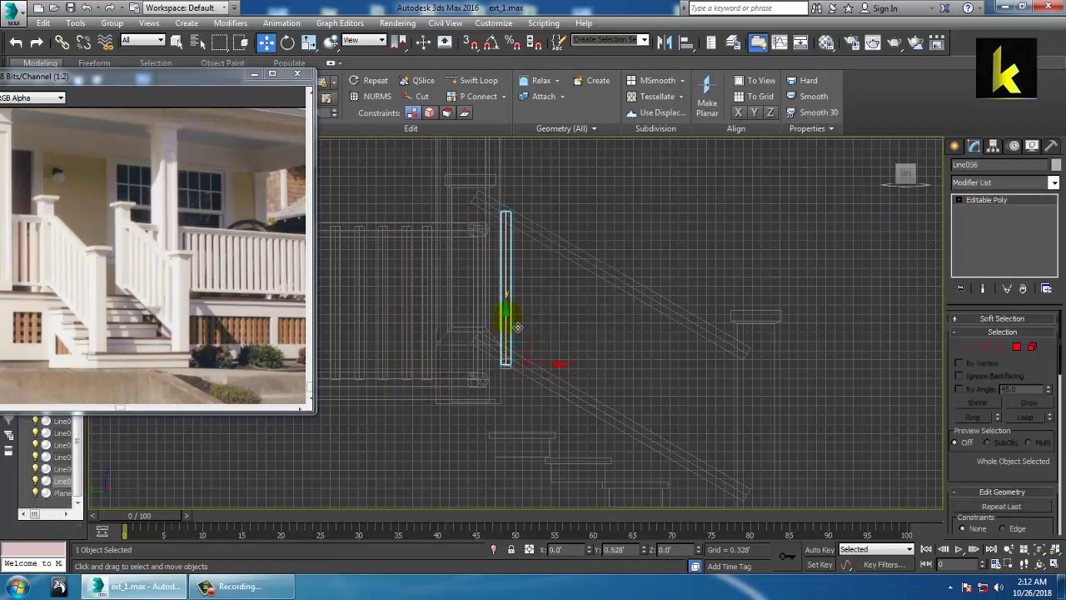
pyautogui.press('1')
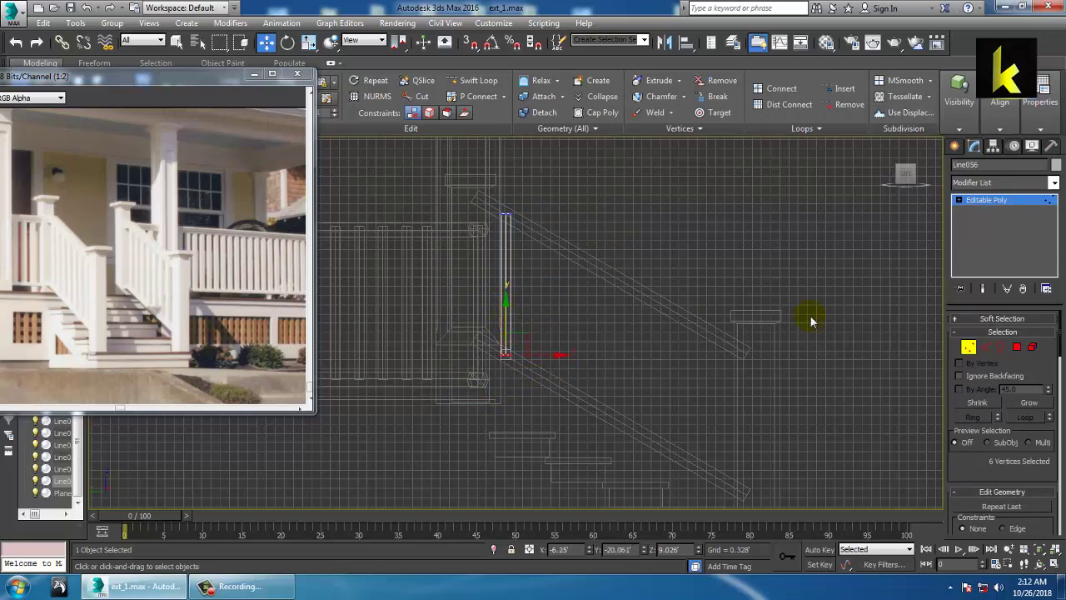
pyautogui.click(979, 201)
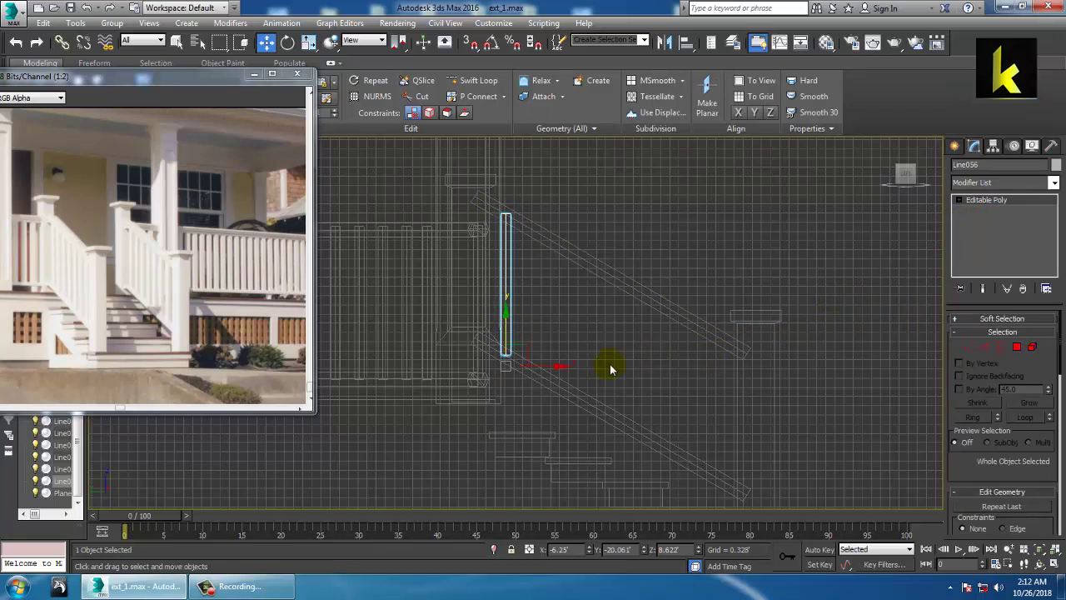
# Step: Copy the stair baluster to about Y -21.157', Z 7.982', and clone seven evenly spaced copies of it toward the lower newel post
pyautogui.moveTo(549, 368); pyautogui.dragTo(581, 380)
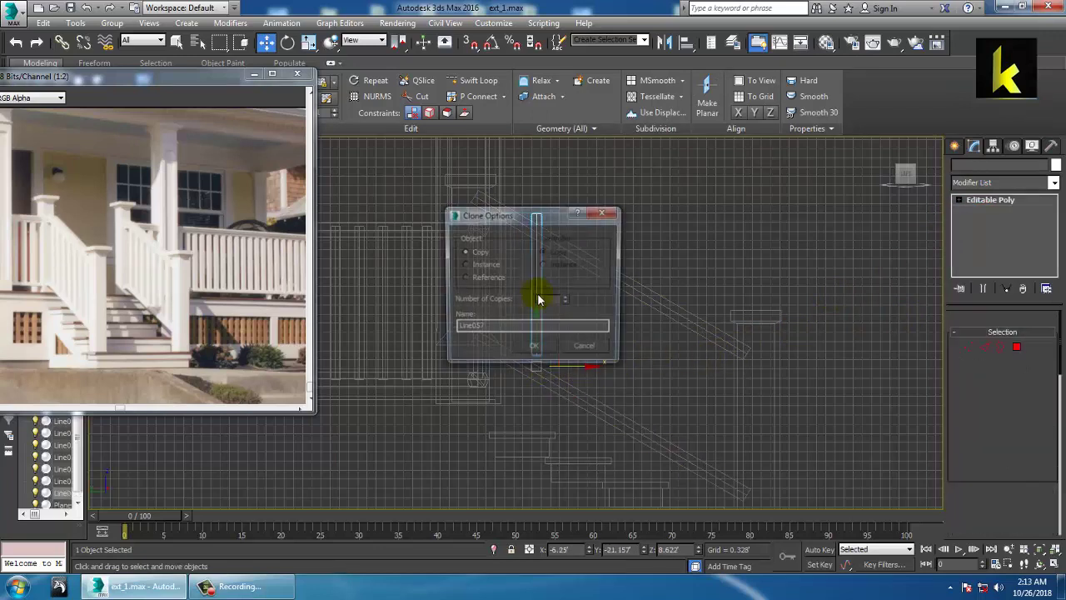
pyautogui.click(534, 347)
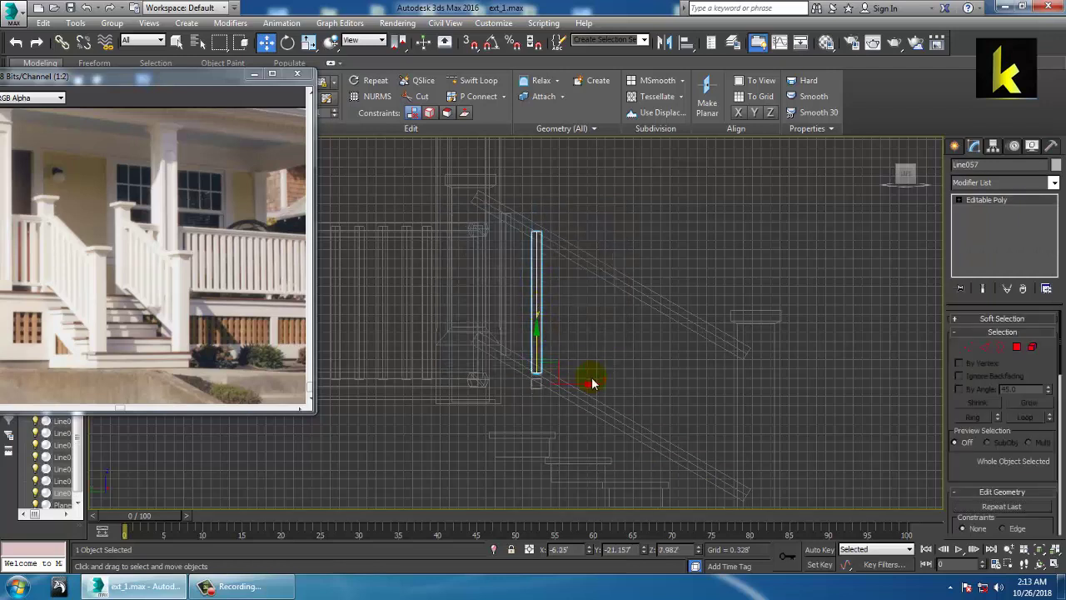
pyautogui.keyDown('shift'); pyautogui.moveTo(599, 394); pyautogui.dragTo(630, 402); pyautogui.keyUp('shift')
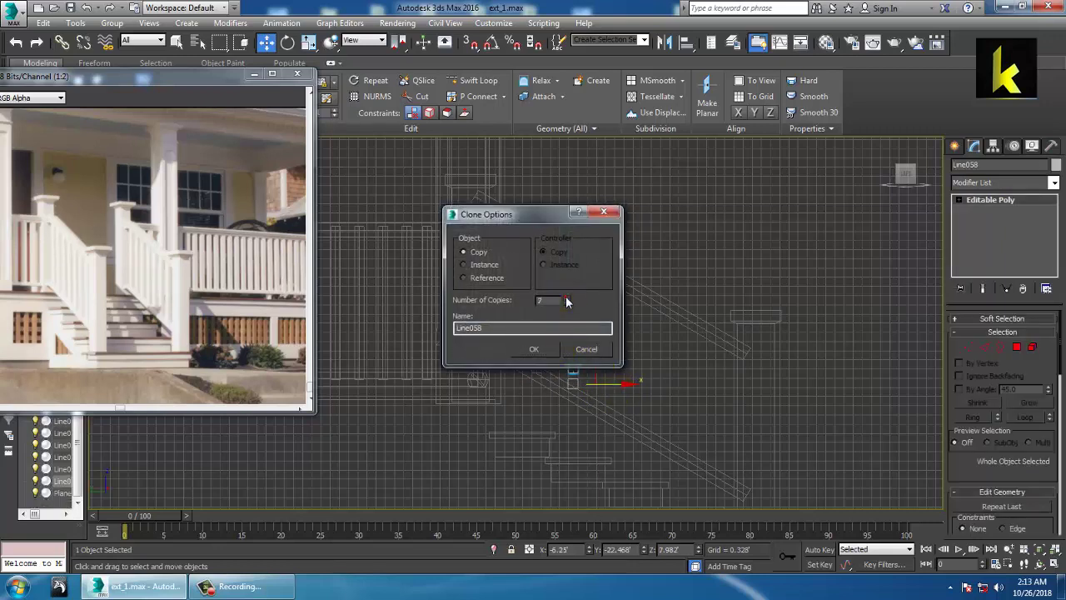
pyautogui.click(543, 351)
# Step: Lower the first five cloned balusters one by one so each fits between the upper and lower sloped rails
pyautogui.click(581, 338)
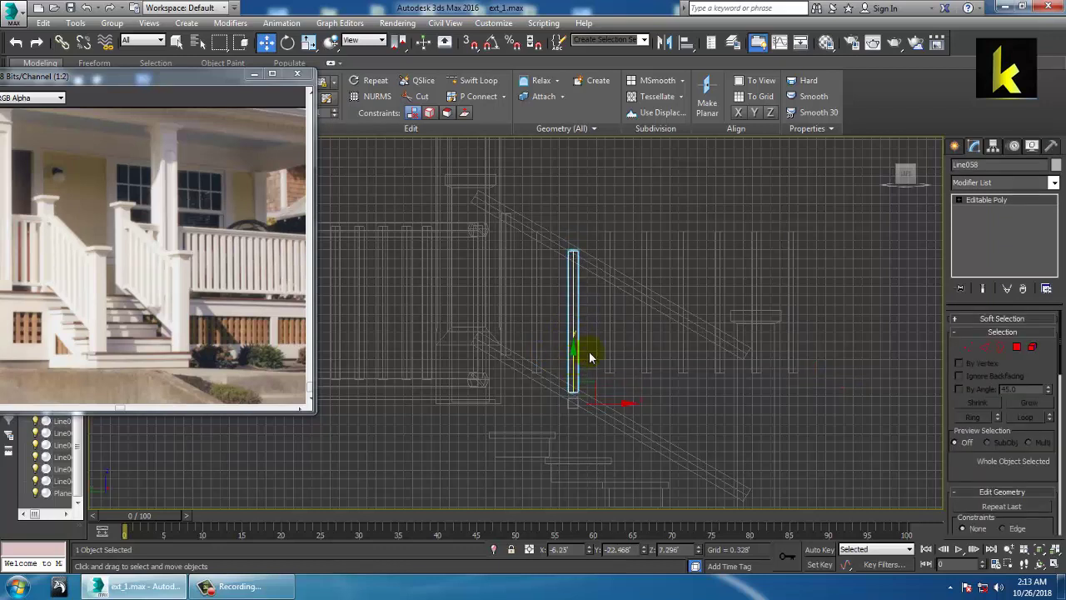
pyautogui.click(611, 272)
pyautogui.click(624, 262)
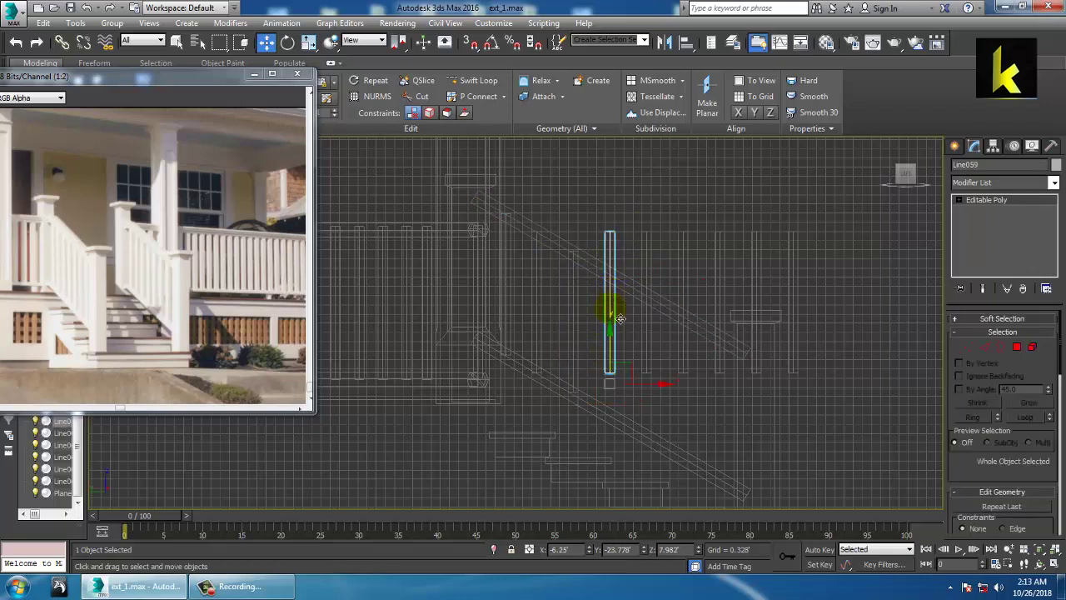
pyautogui.moveTo(622, 341); pyautogui.dragTo(622, 383)
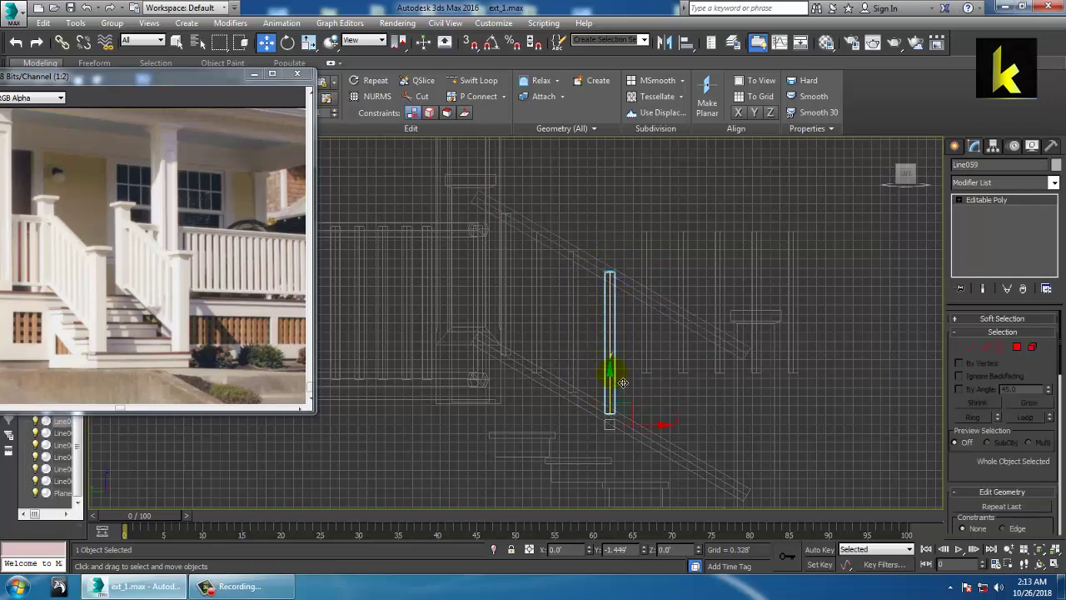
pyautogui.click(647, 275)
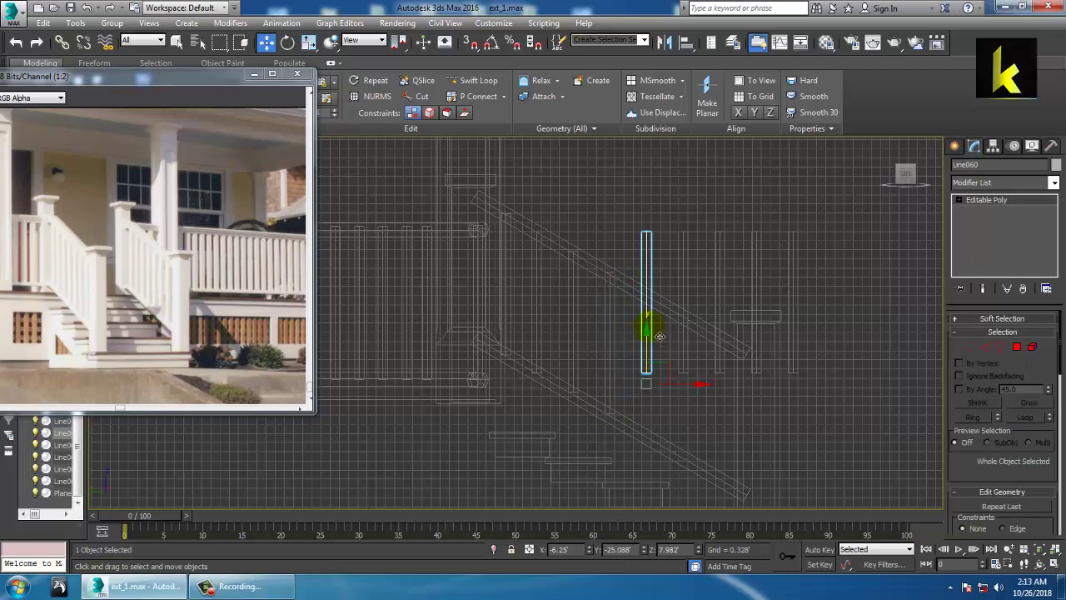
pyautogui.moveTo(658, 342); pyautogui.dragTo(659, 384)
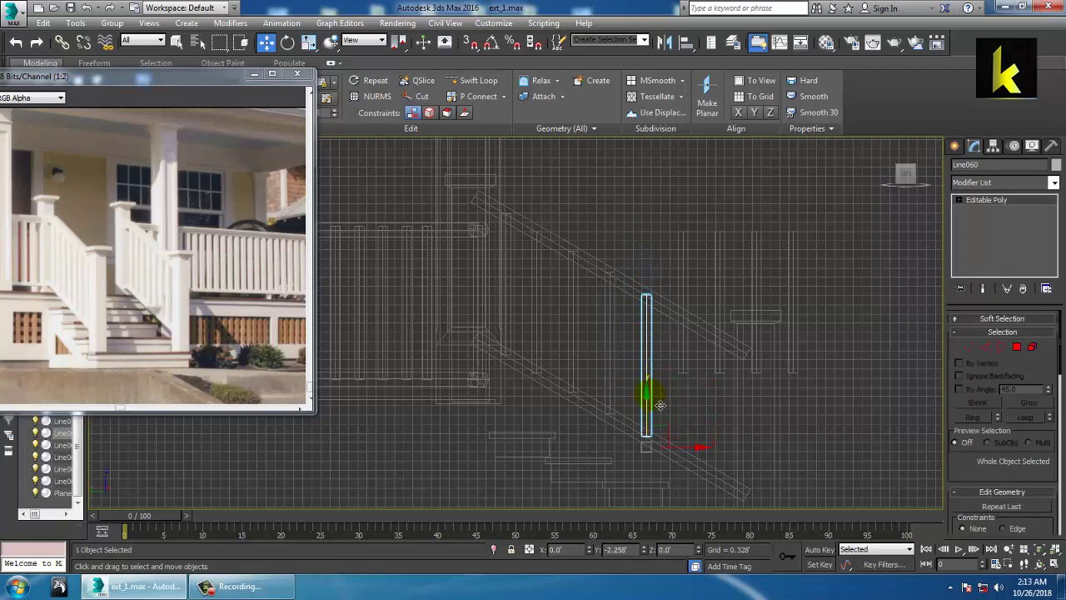
pyautogui.click(691, 310)
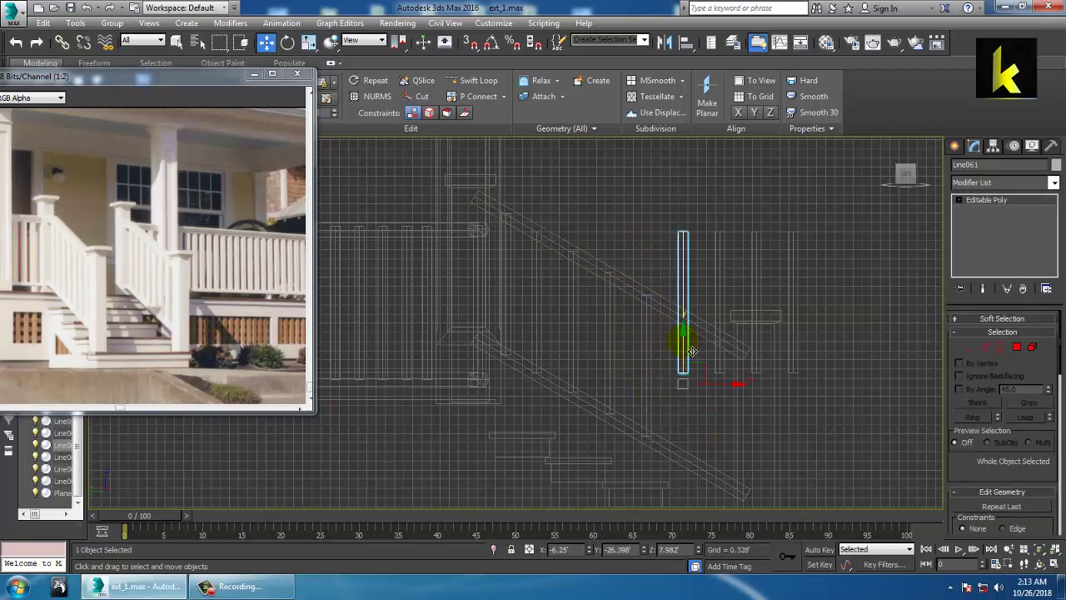
pyautogui.moveTo(693, 352); pyautogui.dragTo(689, 418)
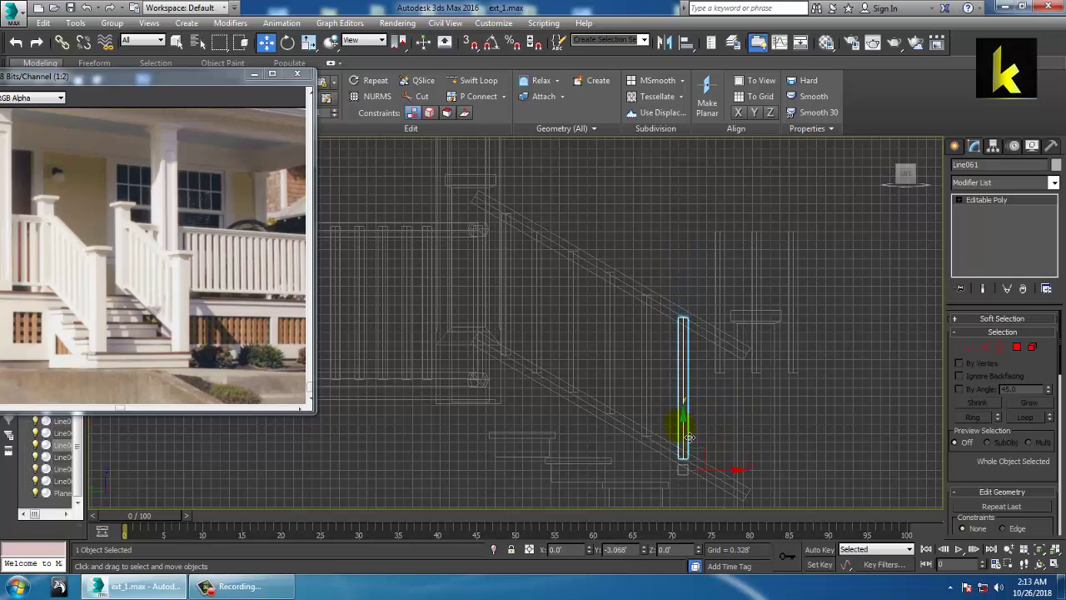
pyautogui.click(725, 341)
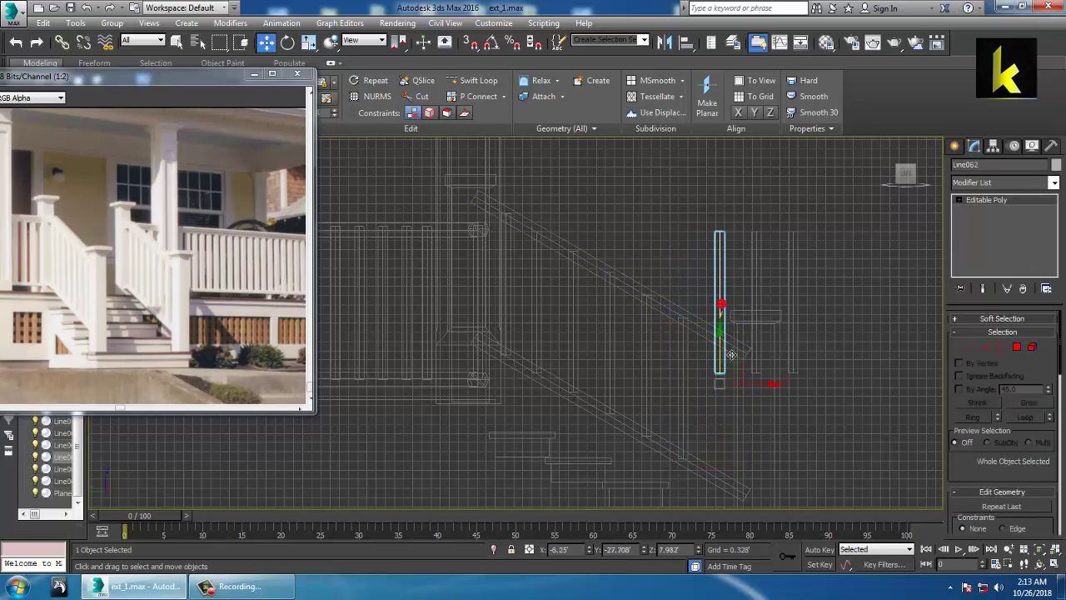
pyautogui.moveTo(726, 357); pyautogui.dragTo(737, 450)
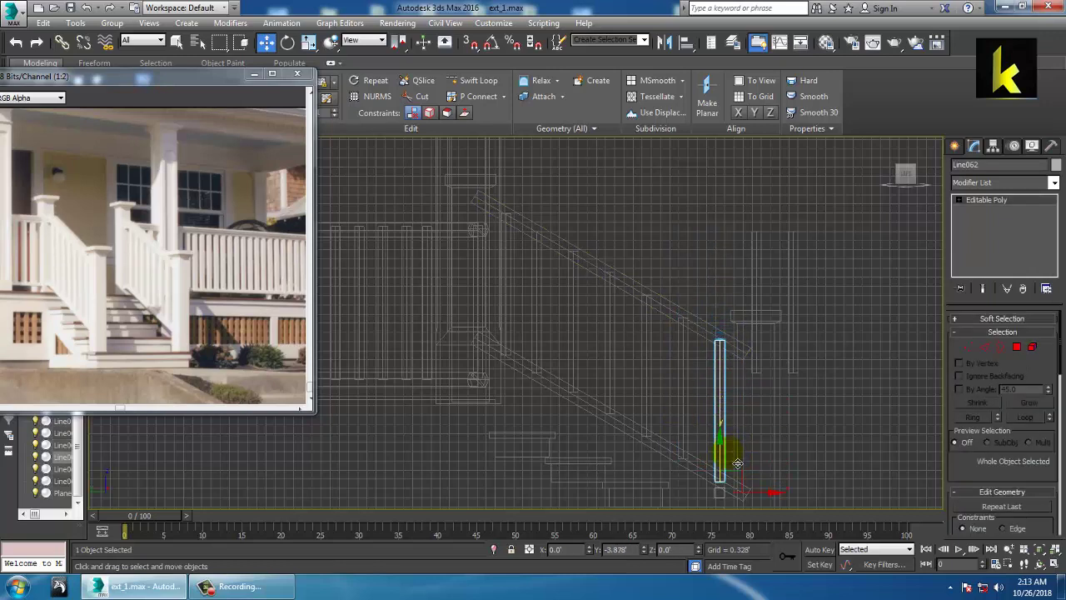
# Step: Delete the two surplus balusters at and beyond the lower newel post
pyautogui.click(758, 292)
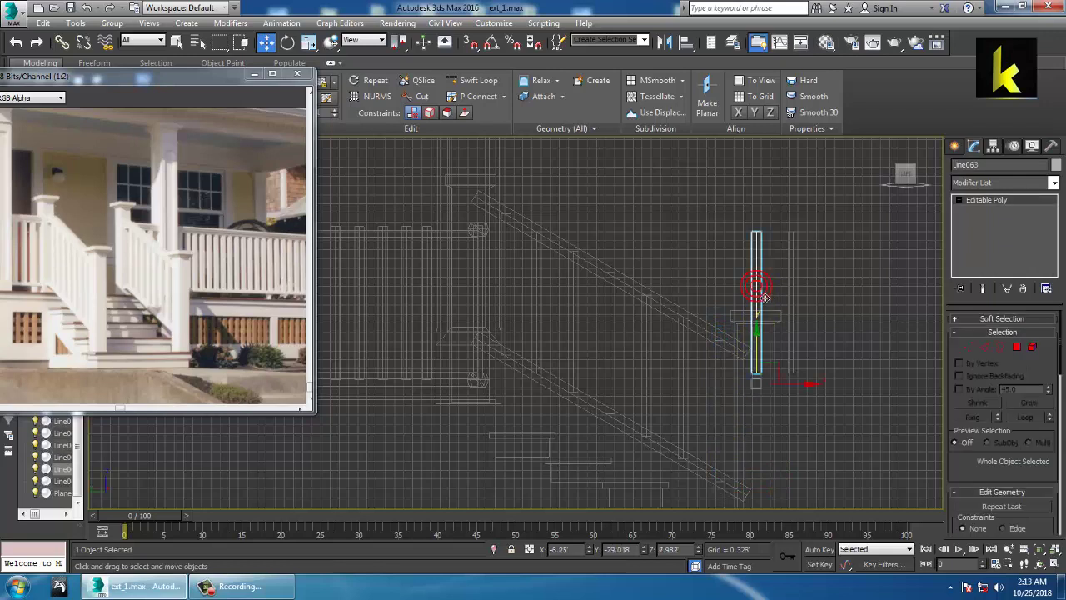
pyautogui.press('Delete')
pyautogui.click(787, 291)
pyautogui.press('Delete')
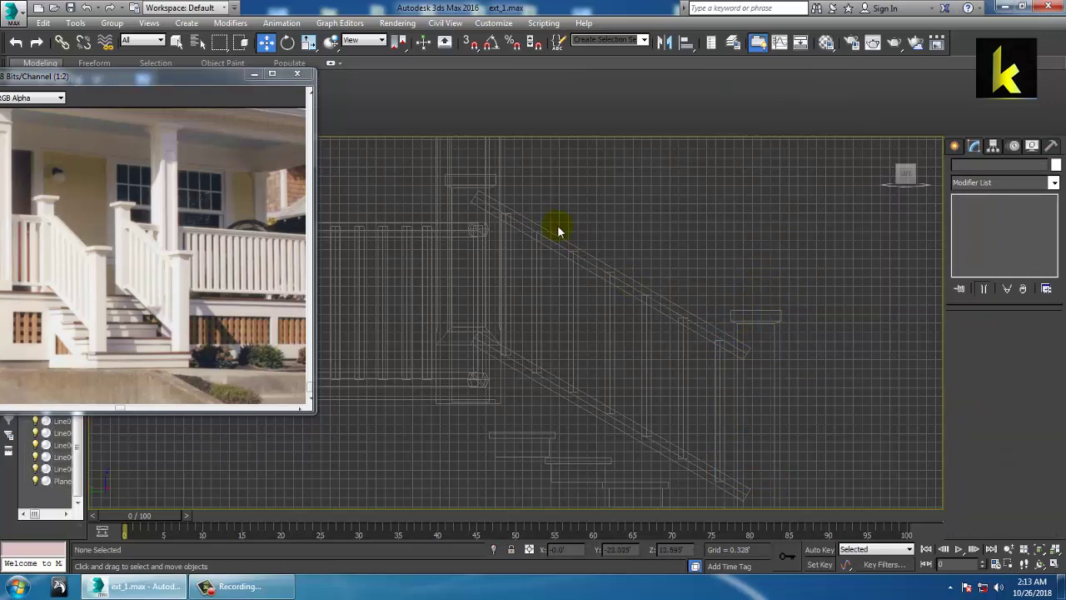
# Step: Select the upper and lower sloped rails together with the seven balusters between them
pyautogui.click(538, 231)
pyautogui.keyDown('ctrl'); pyautogui.click(504, 266); pyautogui.keyUp('ctrl')
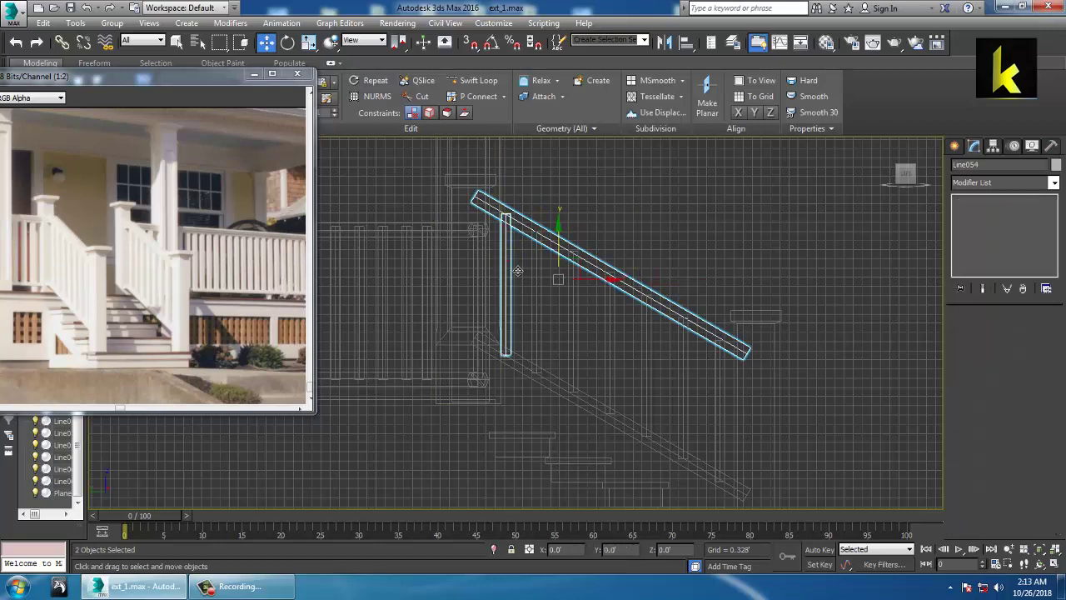
pyautogui.keyDown('ctrl'); pyautogui.click(539, 301); pyautogui.keyUp('ctrl')
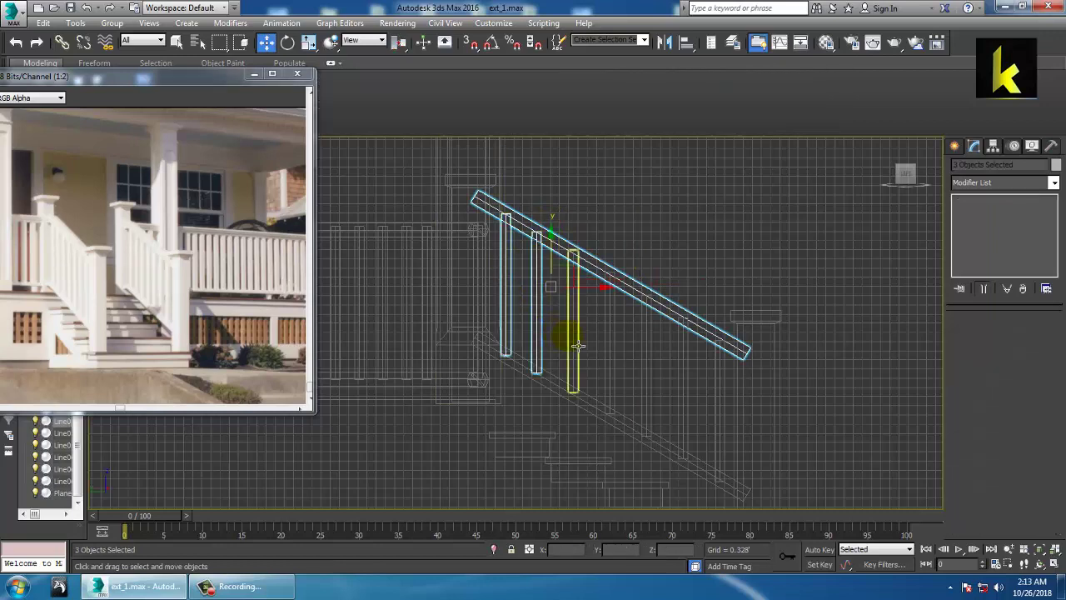
pyautogui.keyDown('ctrl'); pyautogui.click(577, 344); pyautogui.keyUp('ctrl')
pyautogui.keyDown('ctrl'); pyautogui.click(612, 384); pyautogui.keyUp('ctrl')
pyautogui.keyDown('ctrl'); pyautogui.click(648, 402); pyautogui.keyUp('ctrl')
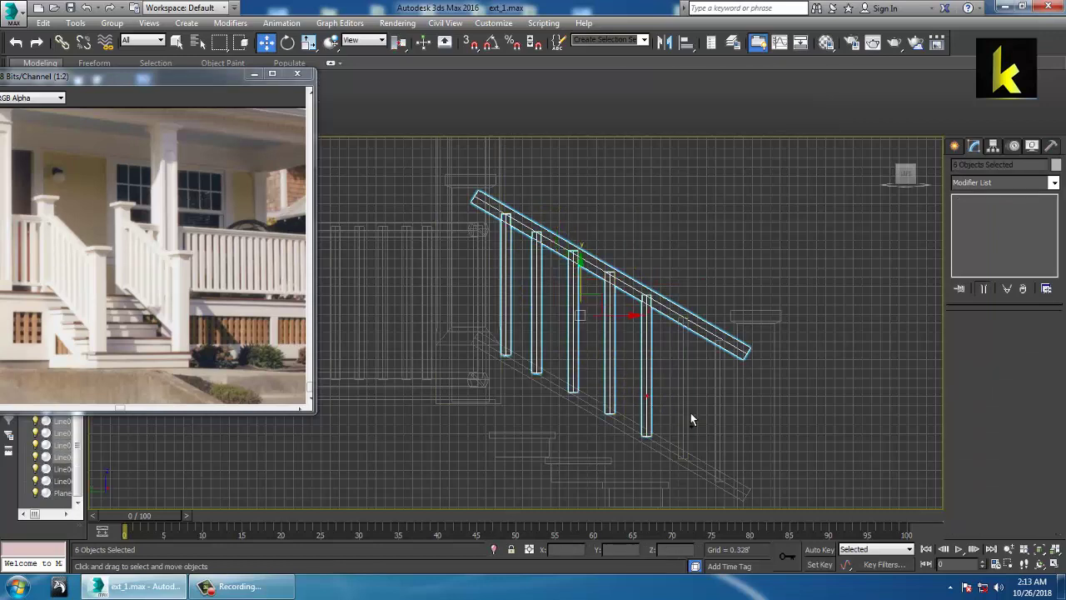
pyautogui.keyDown('ctrl'); pyautogui.click(687, 413); pyautogui.keyUp('ctrl')
pyautogui.keyDown('ctrl'); pyautogui.click(722, 432); pyautogui.keyUp('ctrl')
pyautogui.keyDown('ctrl'); pyautogui.click(715, 475); pyautogui.keyUp('ctrl')
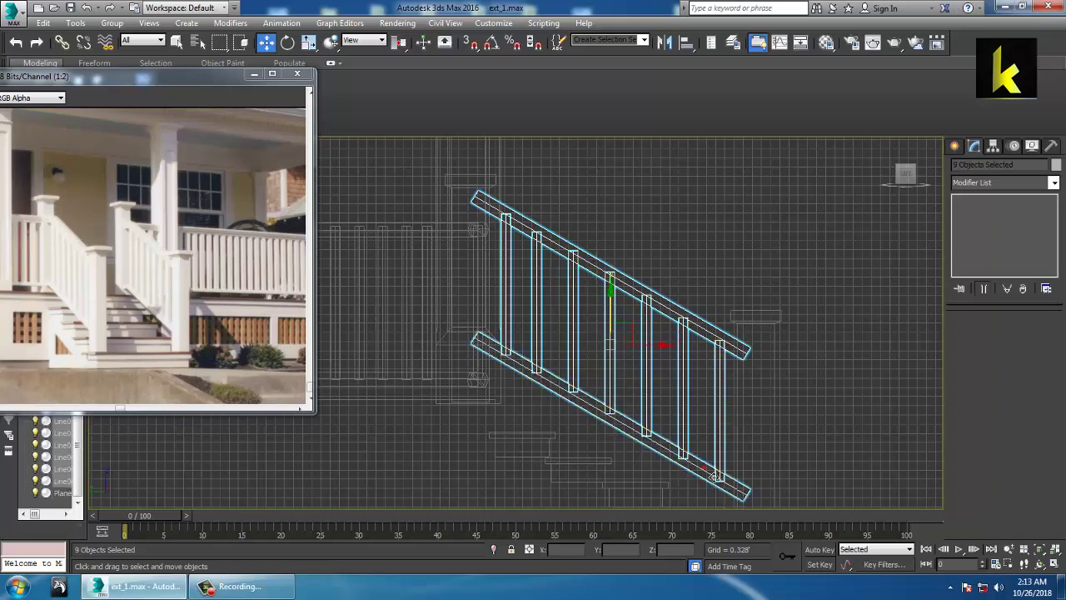
# Step: Remove the two sloped rails from the selection and move the seven balusters sideways into line with the rails
pyautogui.hotkey('alt', 'w')
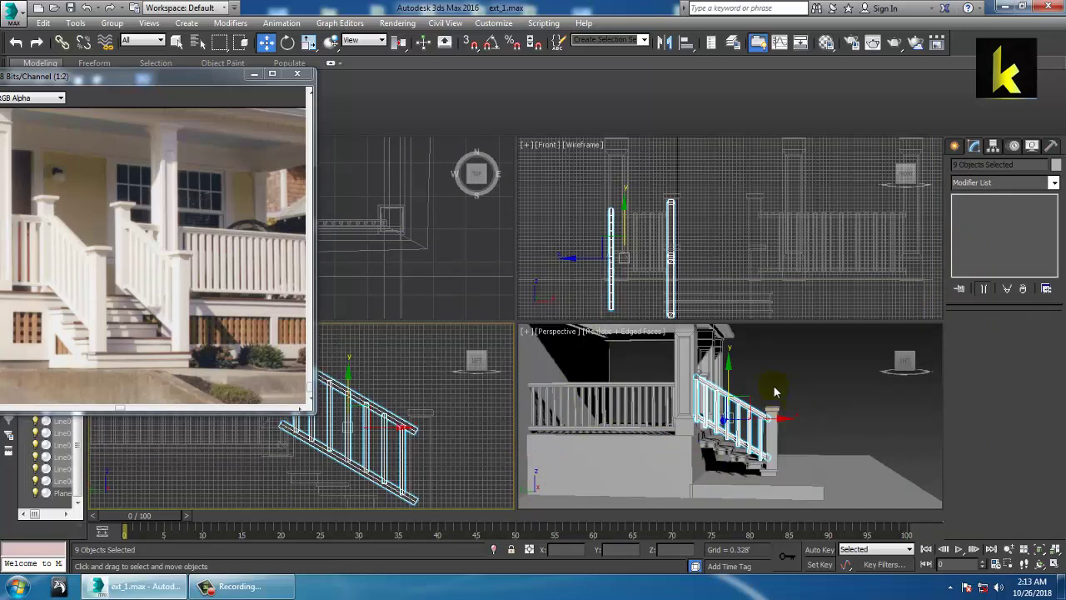
pyautogui.rightClick(800, 392)
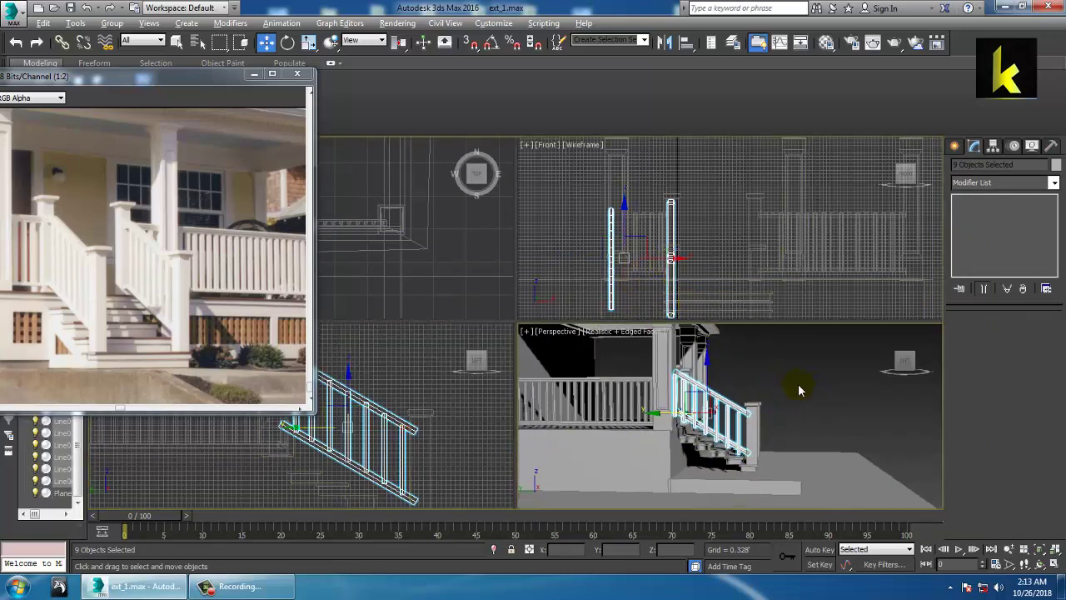
pyautogui.hotkey('alt', 'w')
pyautogui.keyDown('alt'); pyautogui.moveTo(722, 329); pyautogui.dragTo(429, 360, button='middle'); pyautogui.keyUp('alt')
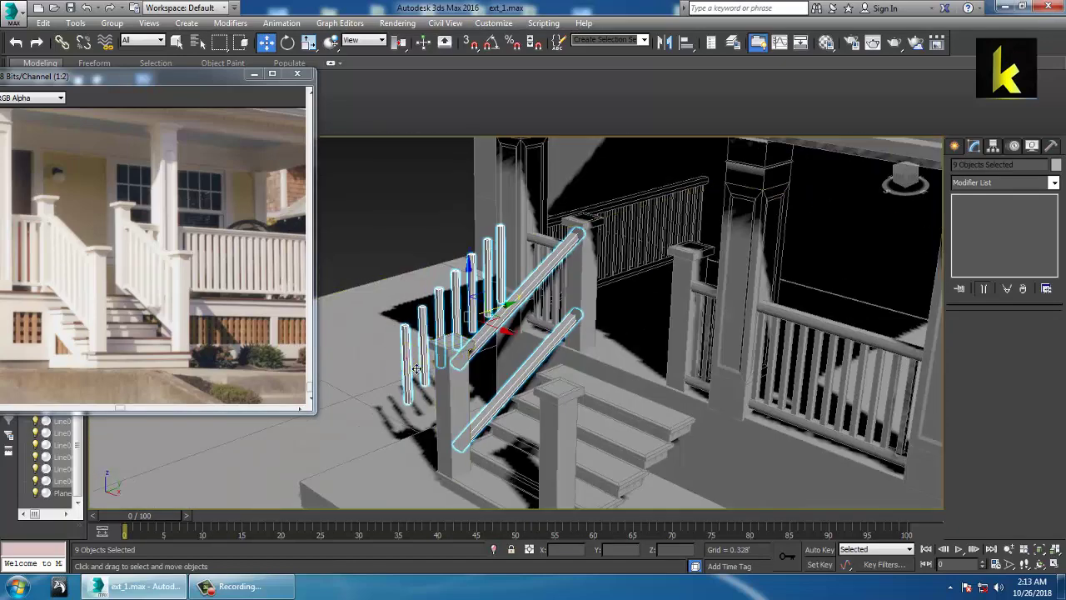
pyautogui.keyDown('alt'); pyautogui.click(515, 398); pyautogui.keyUp('alt')
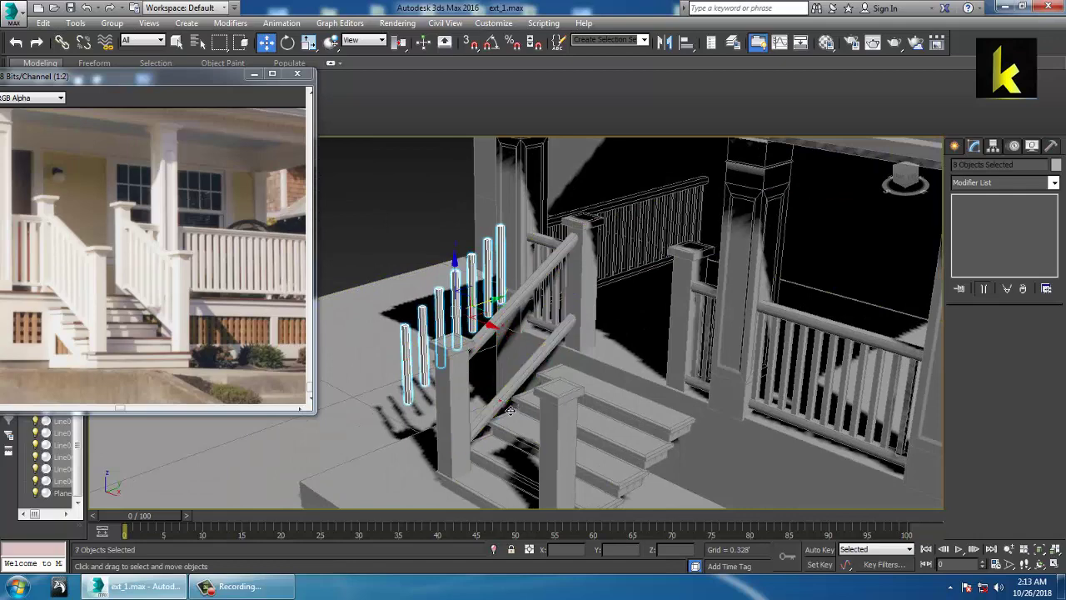
pyautogui.keyDown('alt'); pyautogui.moveTo(516, 400); pyautogui.dragTo(543, 409, button='middle'); pyautogui.keyUp('alt')
pyautogui.moveTo(529, 344); pyautogui.dragTo(583, 360)
pyautogui.press('z')
pyautogui.keyDown('alt'); pyautogui.moveTo(585, 360); pyautogui.dragTo(505, 342, button='middle'); pyautogui.keyUp('alt')
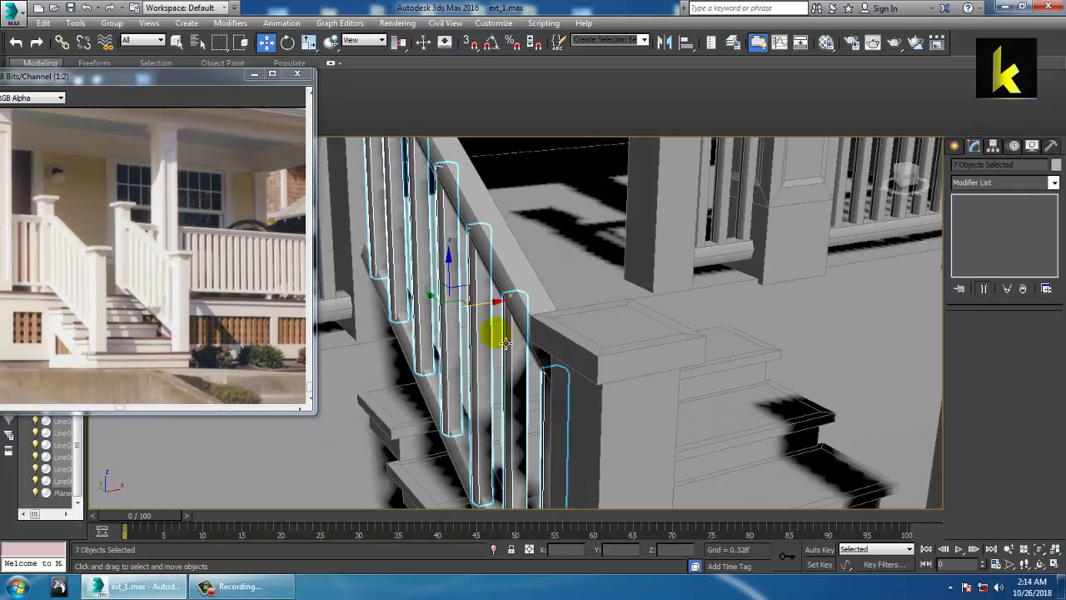
pyautogui.moveTo(503, 312); pyautogui.dragTo(514, 314)
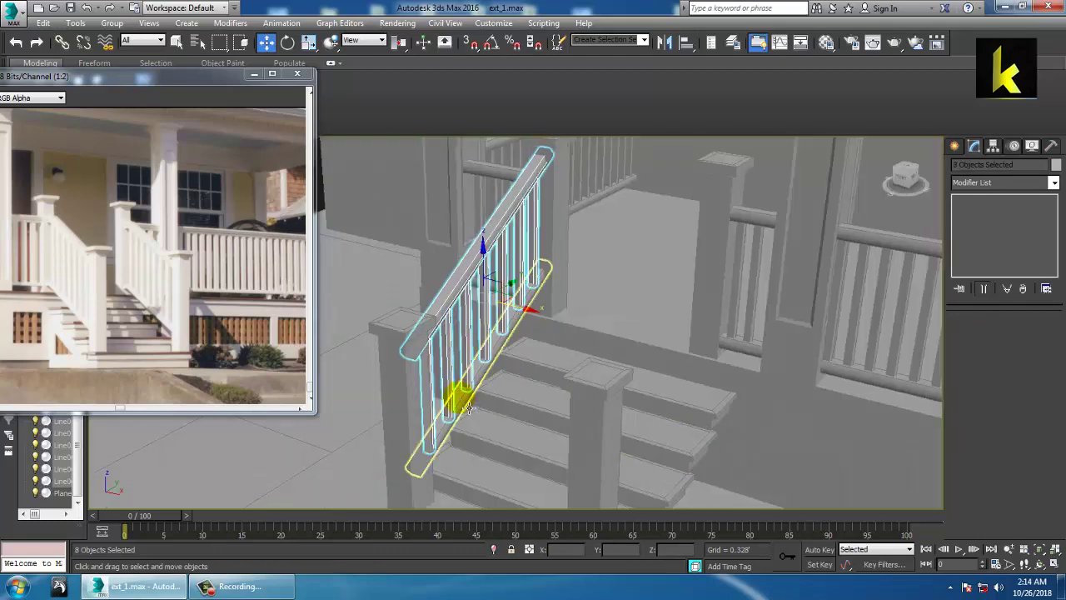
# Step: Add the lower sloped rail to the selection and copy the complete railing once across to the other side of the staircase
pyautogui.keyDown('ctrl'); pyautogui.click(459, 399); pyautogui.keyUp('ctrl')
pyautogui.keyDown('alt'); pyautogui.moveTo(535, 373); pyautogui.dragTo(695, 357, button='middle'); pyautogui.keyUp('alt')
pyautogui.moveTo(696, 356); pyautogui.dragTo(698, 360)
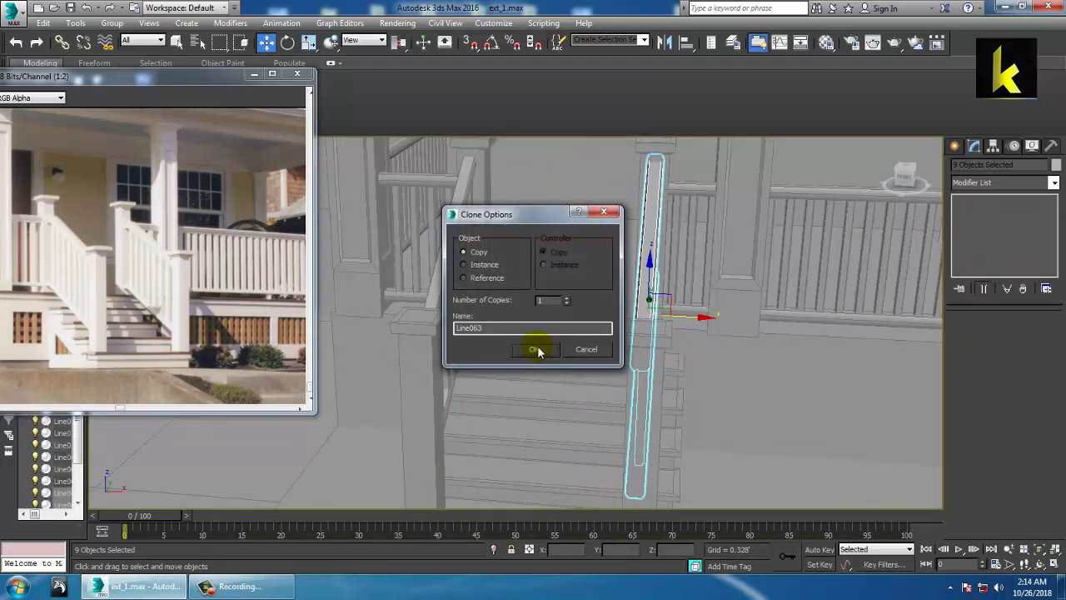
pyautogui.click(538, 349)
pyautogui.moveTo(547, 355)
pyautogui.keyDown('alt'); pyautogui.mouseDown(button='middle')
pyautogui.moveTo(709, 350)
pyautogui.moveTo(679, 338)
pyautogui.mouseUp(button='middle'); pyautogui.keyUp('alt')
pyautogui.scroll(-4, 677, 338)
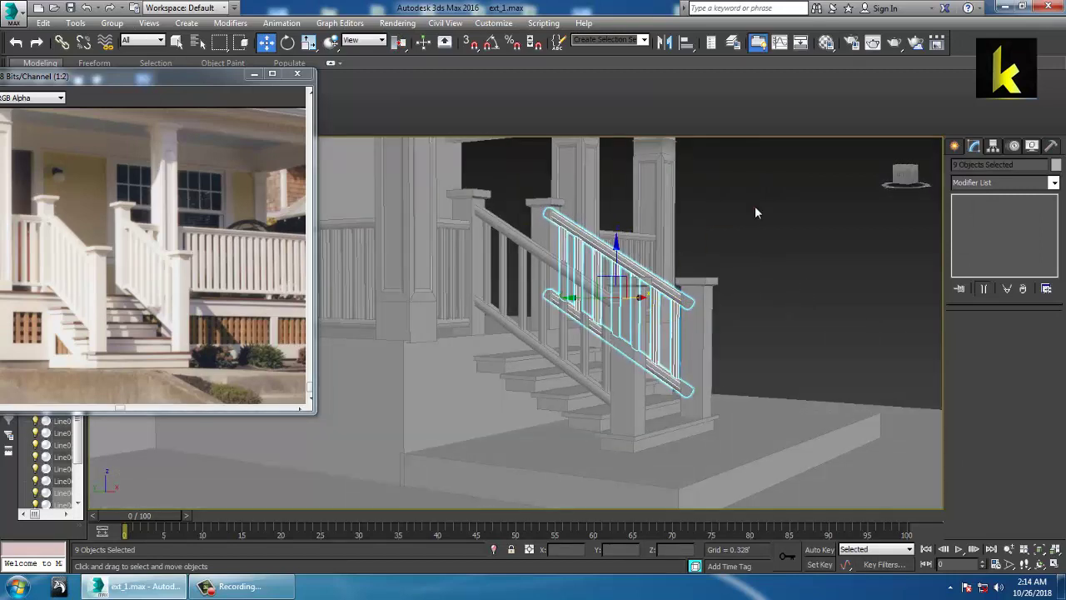
pyautogui.click(755, 207)
# Step: Compare the modelled porch and staircase with the reference photo, examining the lattice panels in the porch base
pyautogui.keyDown('alt'); pyautogui.moveTo(836, 356); pyautogui.dragTo(775, 379, button='middle'); pyautogui.keyUp('alt')
pyautogui.scroll(-4, 815, 365)
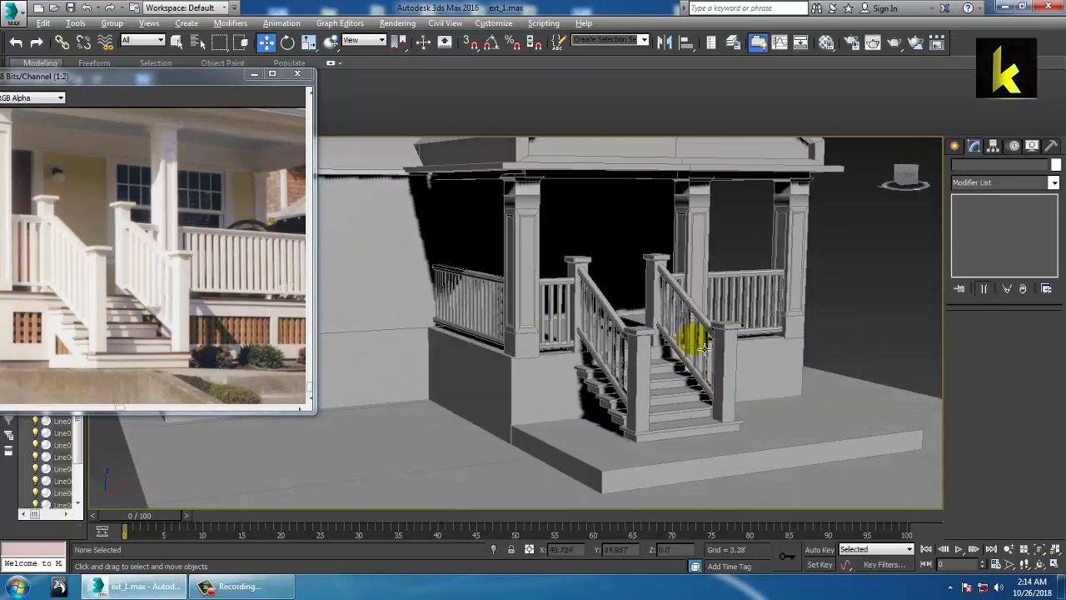
pyautogui.keyDown('alt'); pyautogui.moveTo(701, 350); pyautogui.dragTo(715, 346, button='middle'); pyautogui.keyUp('alt')
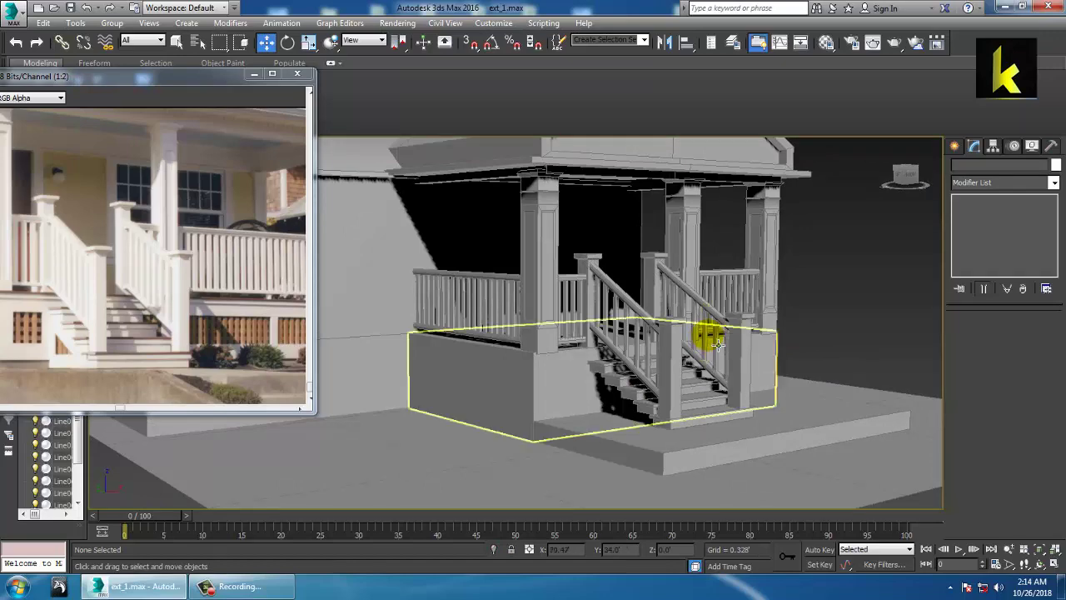
pyautogui.keyDown('alt'); pyautogui.moveTo(693, 377); pyautogui.dragTo(732, 420, button='middle'); pyautogui.keyUp('alt')
pyautogui.scroll(-5, 711, 365)
pyautogui.scroll(3, 733, 395)
pyautogui.scroll(3, 747, 385)
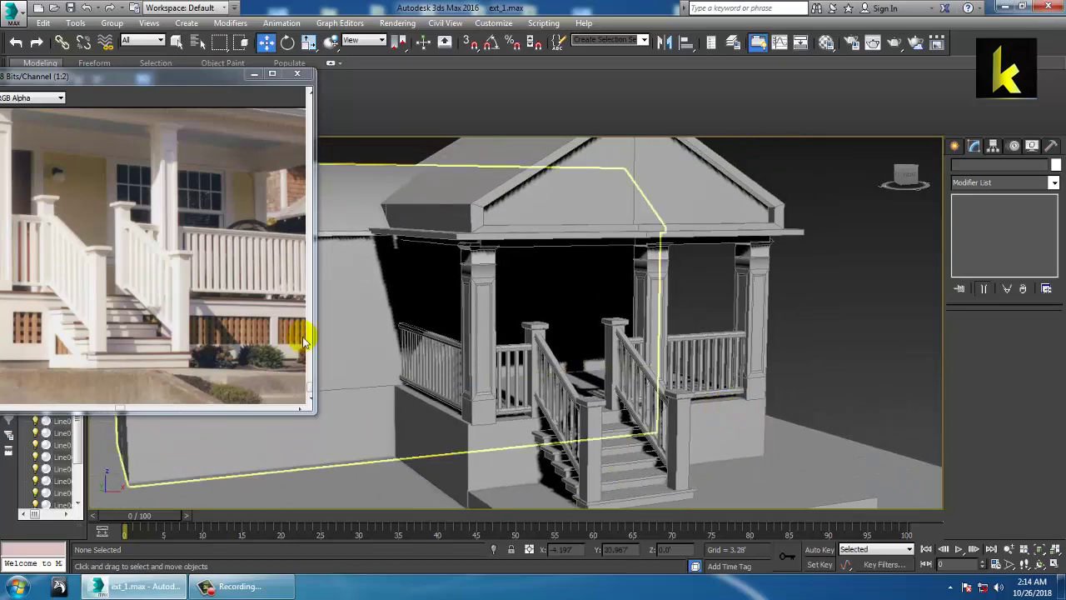
pyautogui.moveTo(175, 180); pyautogui.dragTo(190, 244, button='middle')
pyautogui.scroll(-2, 161, 242)
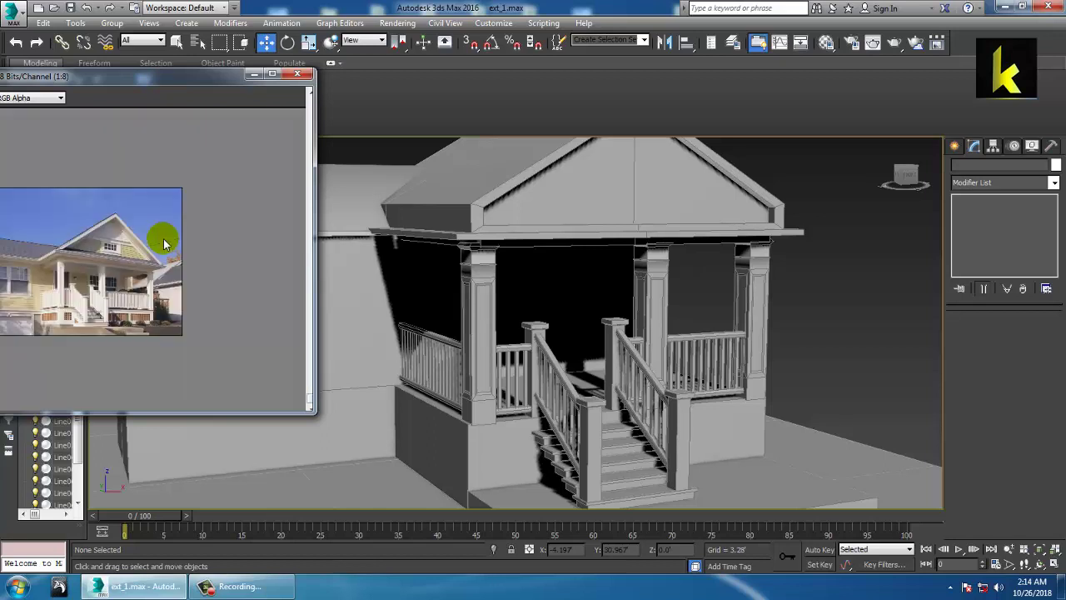
pyautogui.scroll(1, 129, 209)
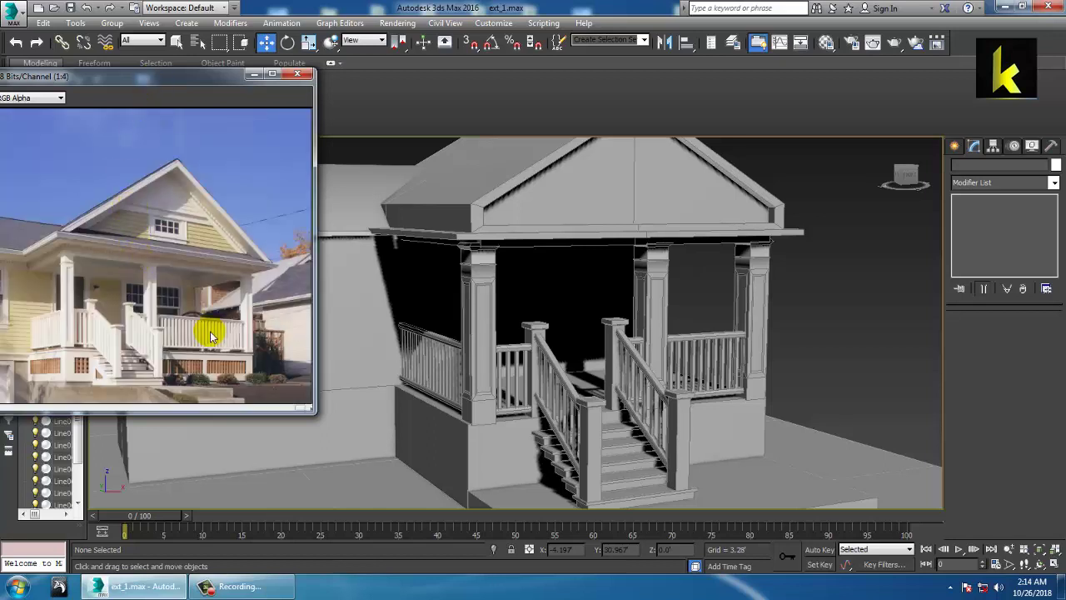
pyautogui.scroll(1, 178, 245)
pyautogui.scroll(1, 202, 228)
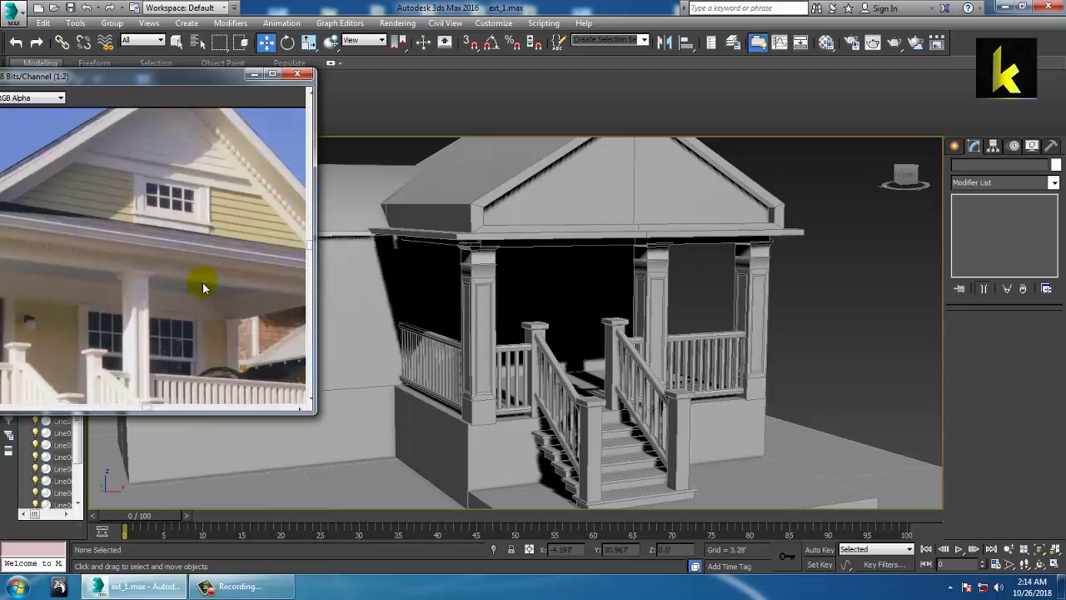
pyautogui.moveTo(269, 292); pyautogui.dragTo(209, 224, button='middle')
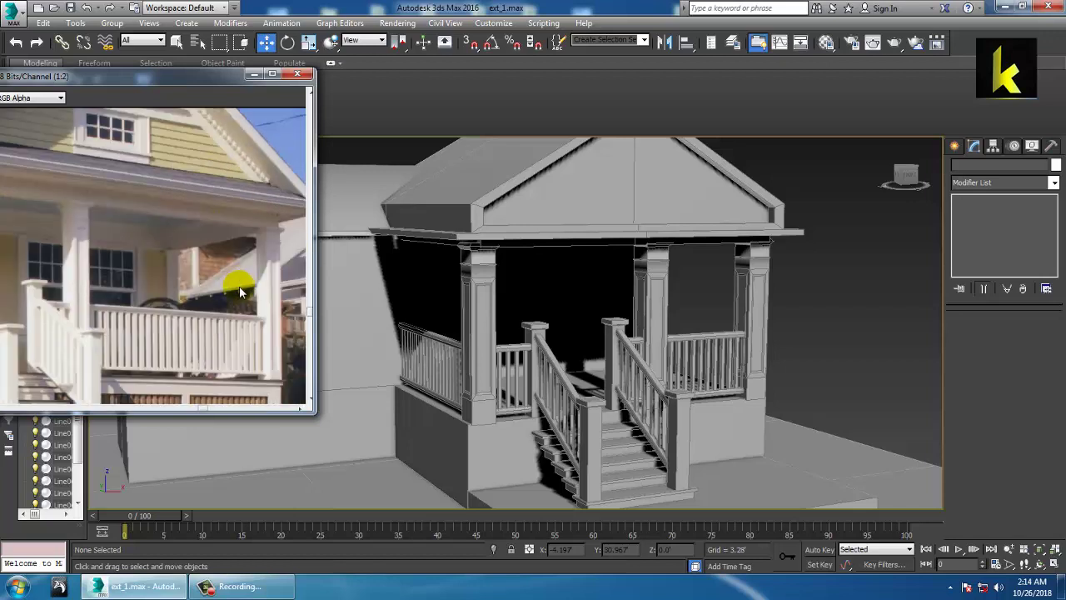
pyautogui.moveTo(285, 338); pyautogui.dragTo(247, 274, button='middle')
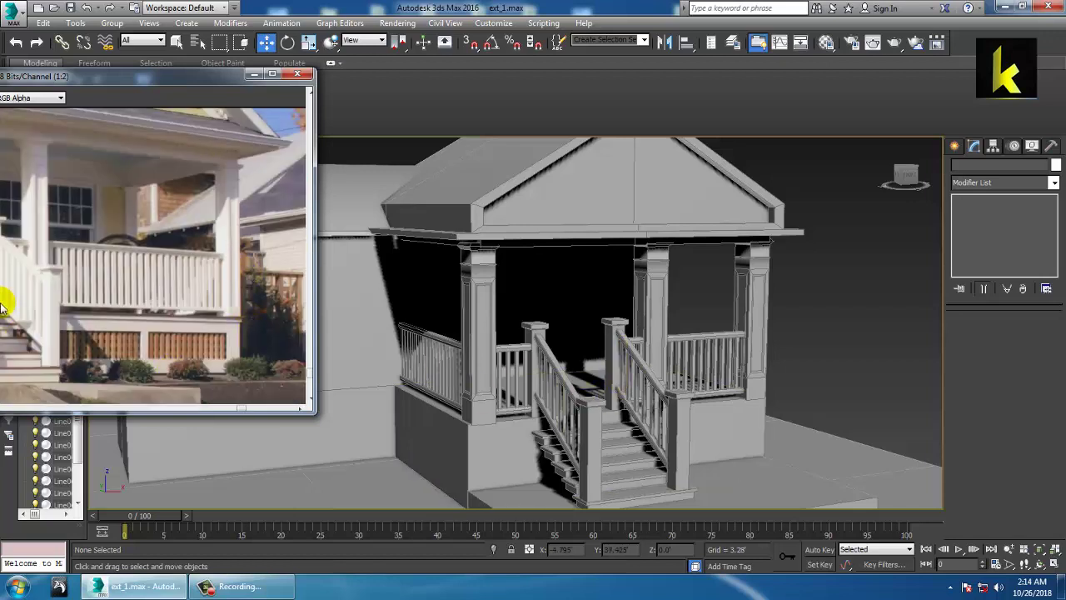
pyautogui.moveTo(107, 81); pyautogui.dragTo(123, 75)
pyautogui.moveTo(137, 309); pyautogui.dragTo(235, 295, button='middle')
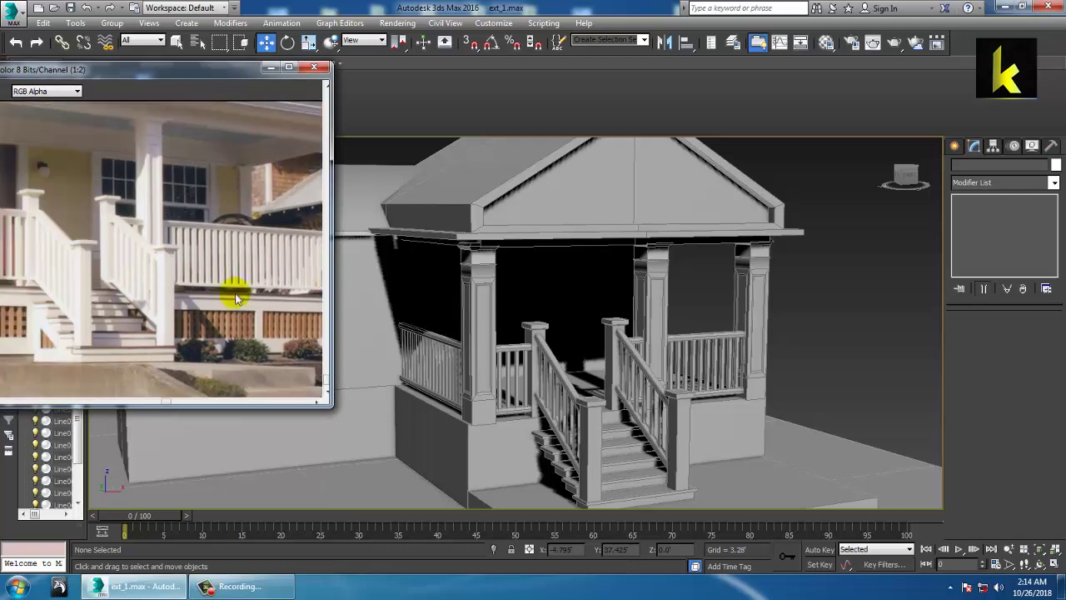
pyautogui.moveTo(137, 82); pyautogui.dragTo(248, 63)
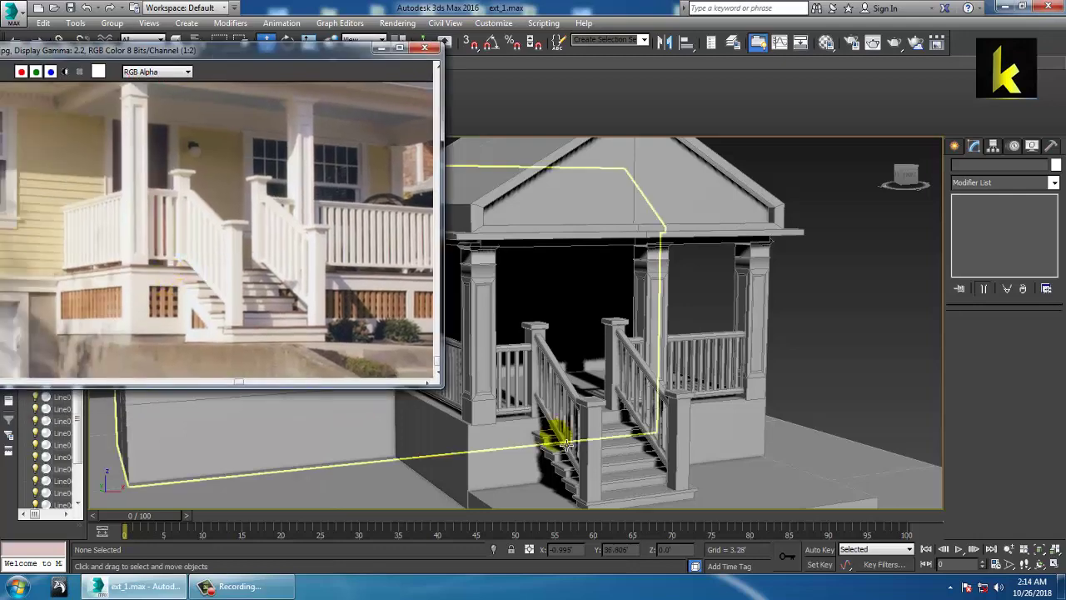
pyautogui.keyDown('alt'); pyautogui.moveTo(571, 414); pyautogui.dragTo(469, 350, button='middle'); pyautogui.keyUp('alt')
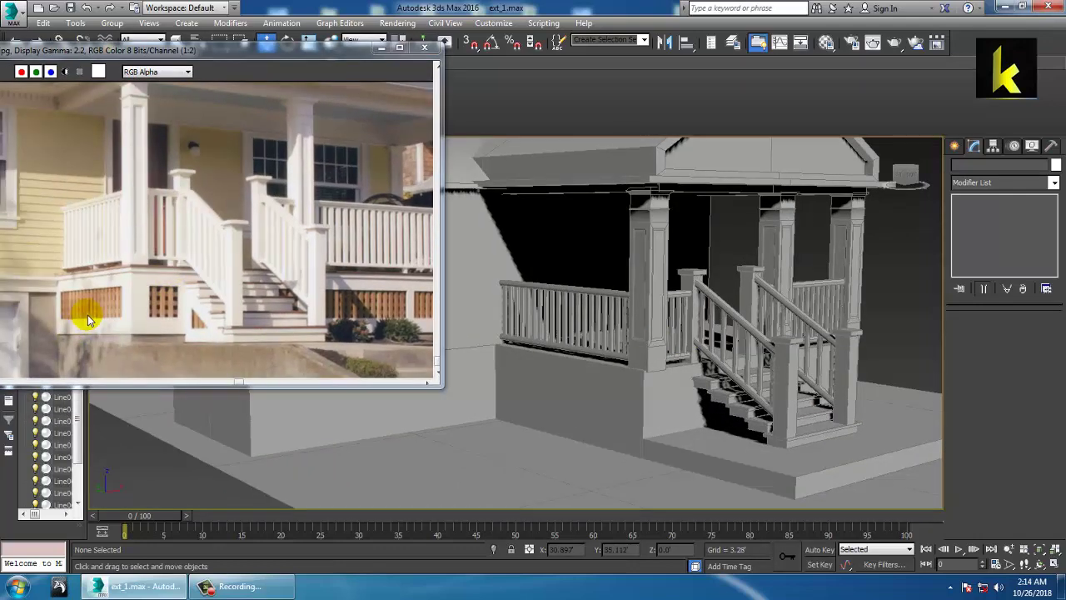
# Step: Use Swift Loop on the porch base to add vertical edge loops on both sides of the staircase
pyautogui.click(566, 409)
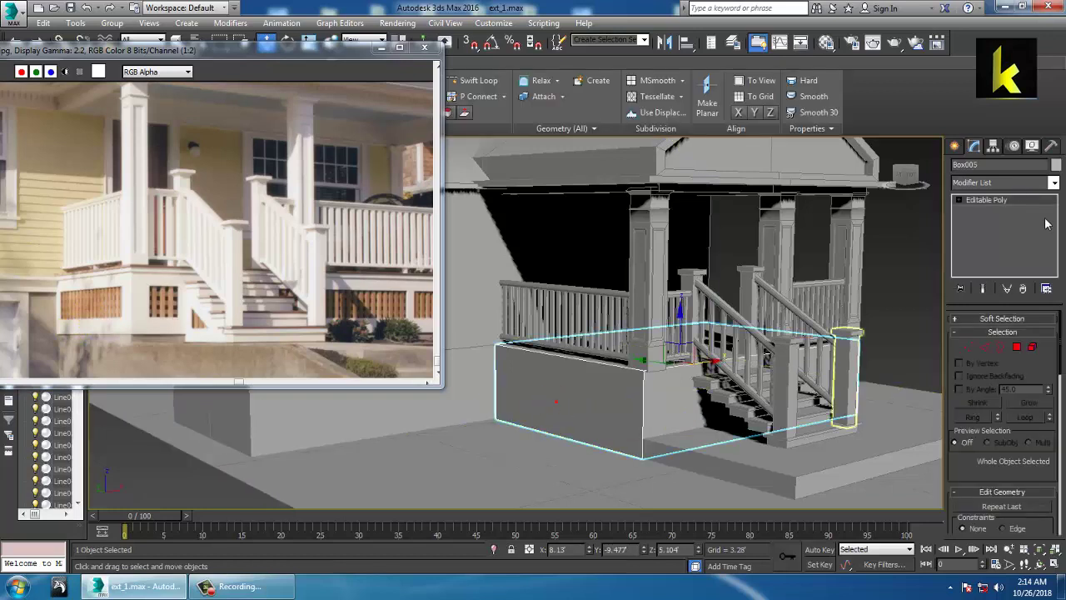
pyautogui.click(1019, 350)
pyautogui.click(566, 395)
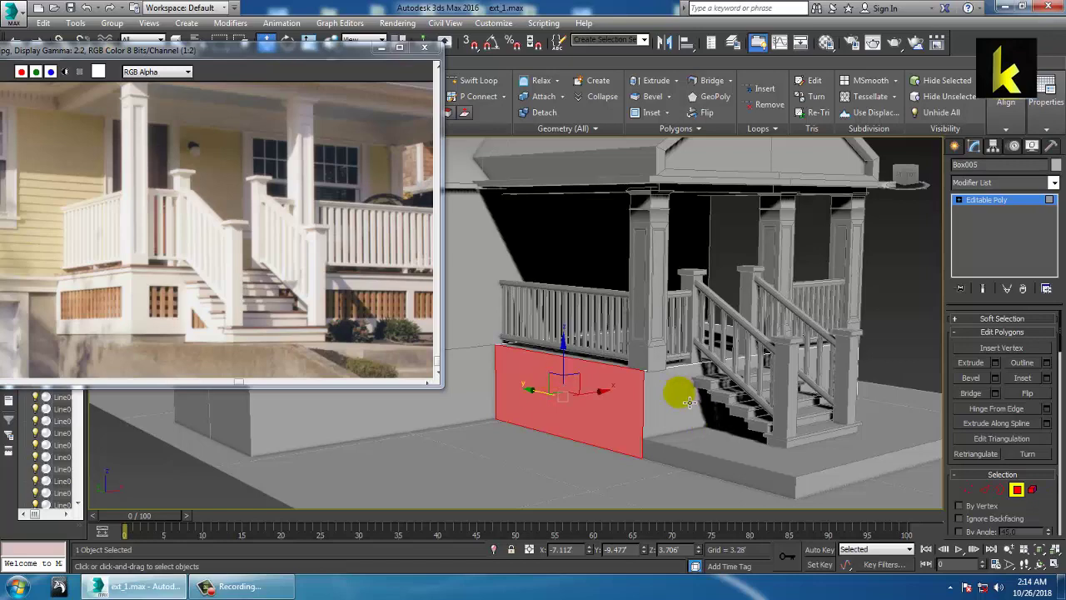
pyautogui.keyDown('alt'); pyautogui.moveTo(690, 402); pyautogui.dragTo(592, 376, button='middle'); pyautogui.keyUp('alt')
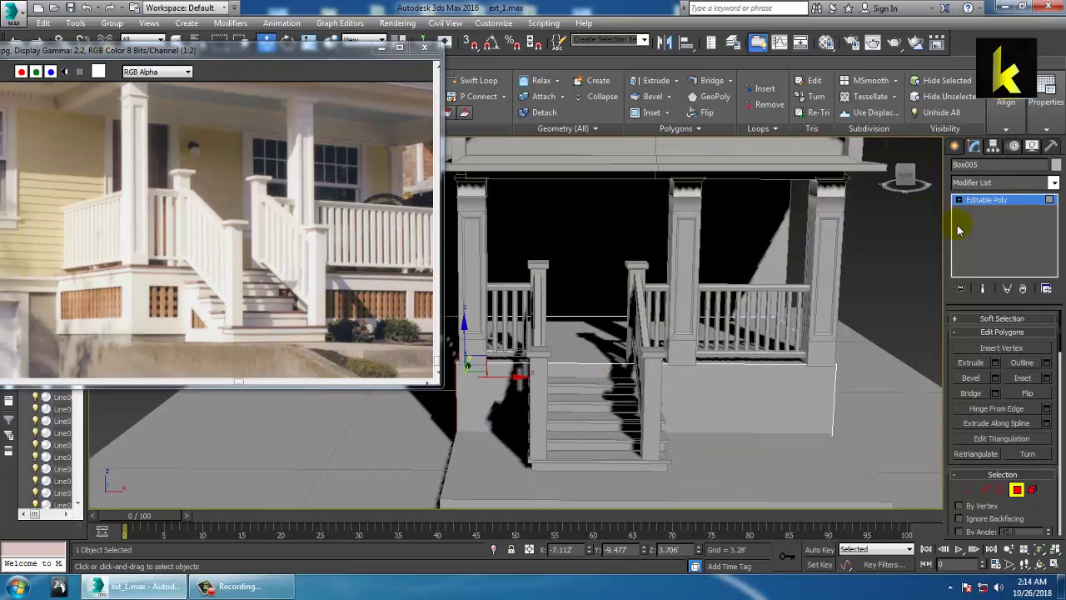
pyautogui.click(1008, 202)
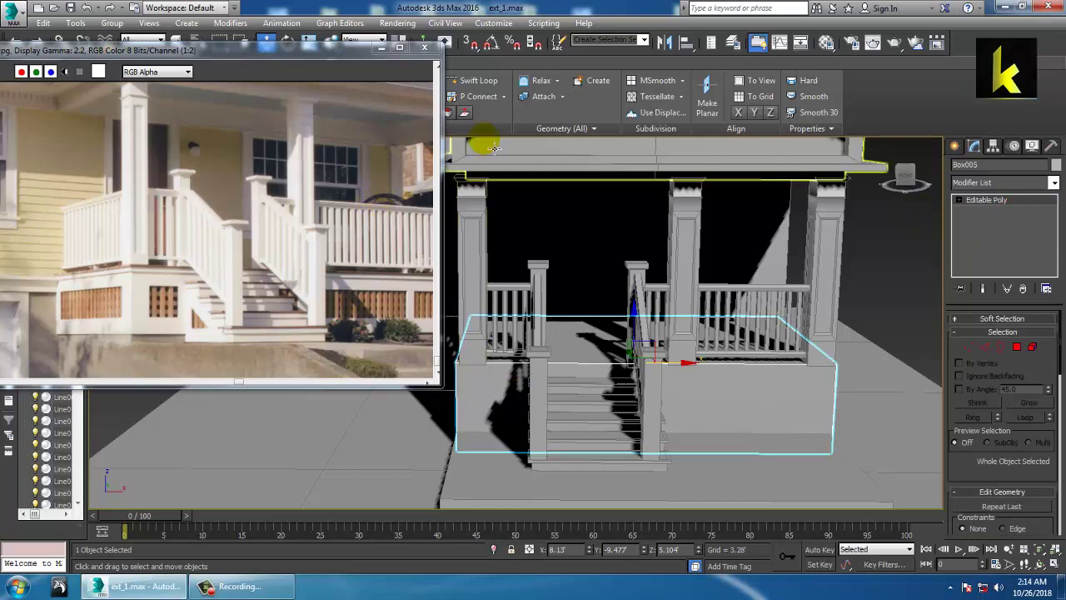
pyautogui.click(473, 81)
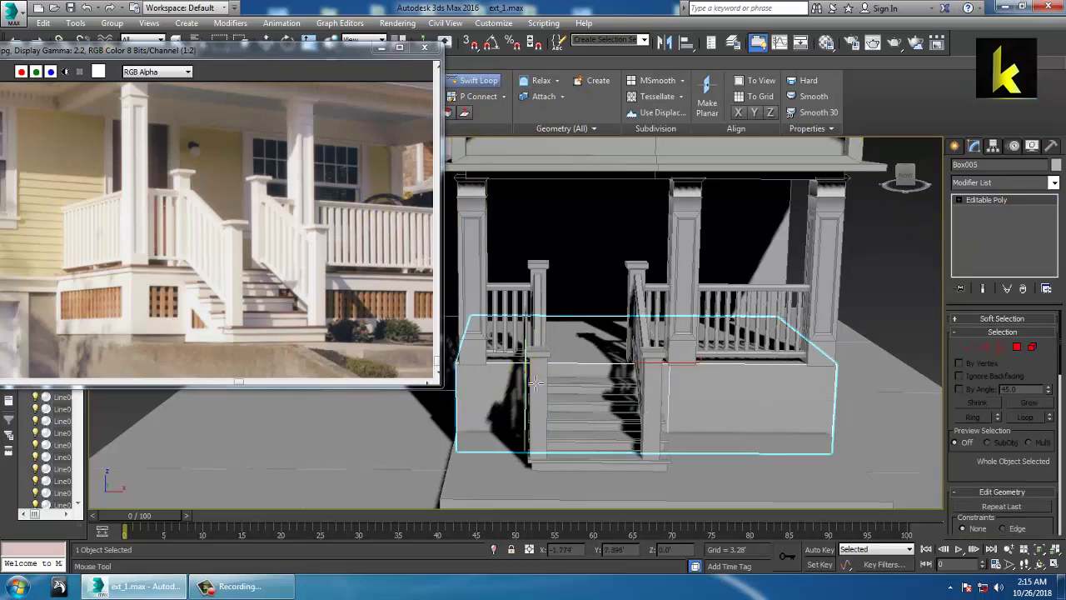
# Step: Select the porch base's two side polygons and the two front polygons flanking the staircase
pyautogui.keyDown('alt'); pyautogui.moveTo(695, 406); pyautogui.dragTo(795, 404, button='middle'); pyautogui.keyUp('alt')
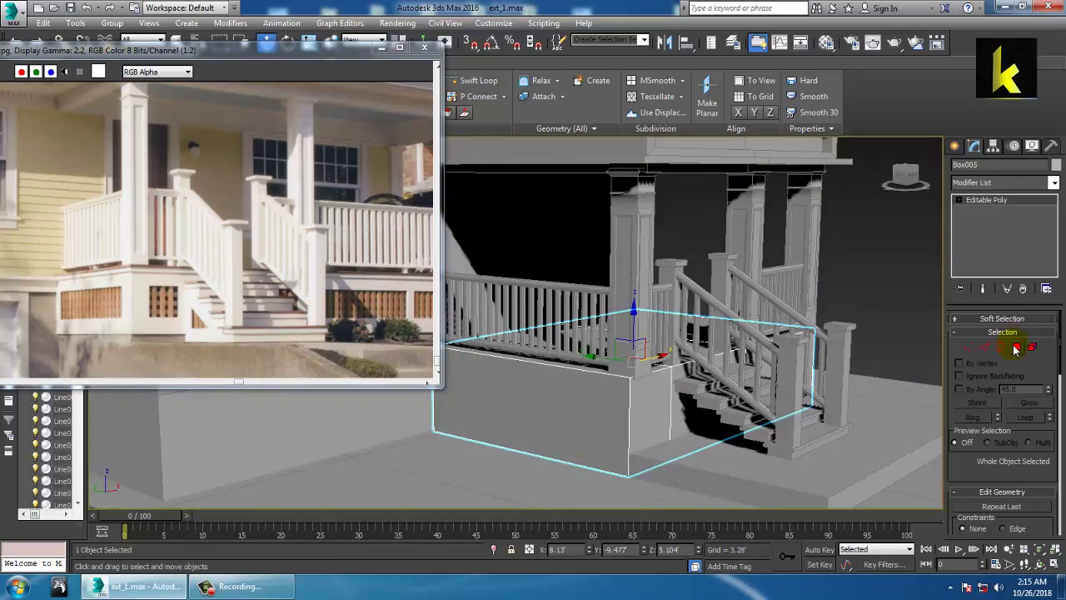
pyautogui.click(1015, 349)
pyautogui.click(527, 432)
pyautogui.keyDown('ctrl'); pyautogui.click(665, 412); pyautogui.keyUp('ctrl')
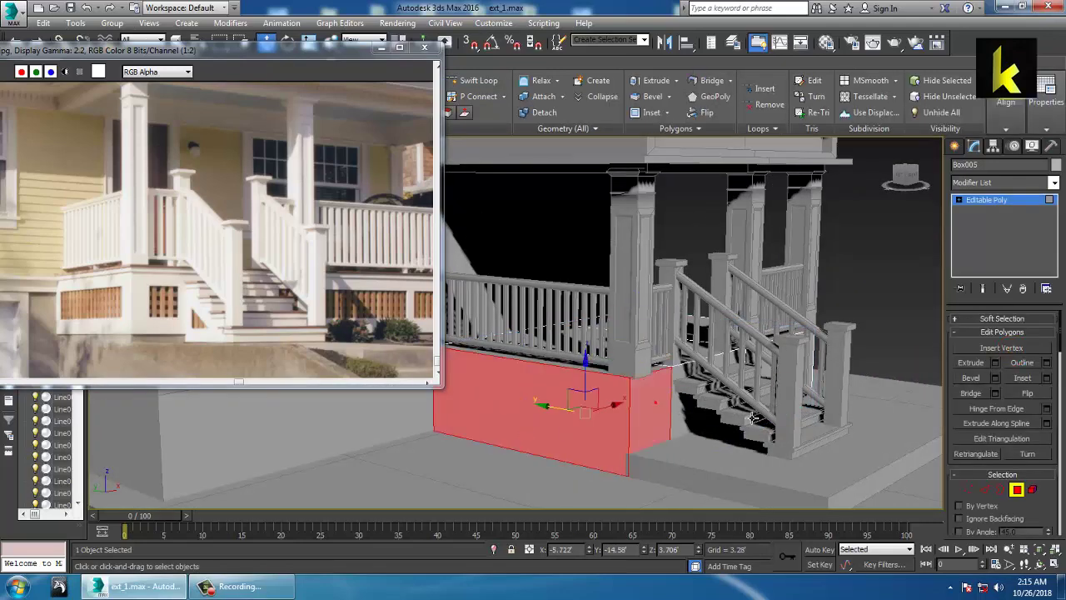
pyautogui.keyDown('alt'); pyautogui.moveTo(656, 402); pyautogui.dragTo(806, 420, button='middle'); pyautogui.keyUp('alt')
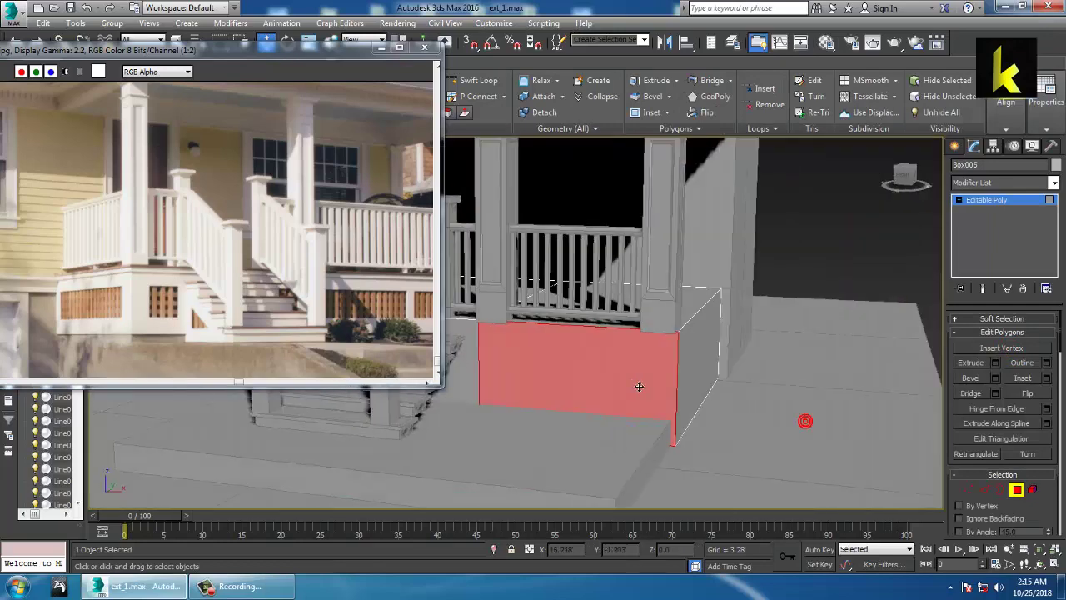
pyautogui.keyDown('ctrl'); pyautogui.click(713, 376); pyautogui.keyUp('ctrl')
pyautogui.keyDown('alt'); pyautogui.moveTo(817, 381); pyautogui.dragTo(850, 379, button='middle'); pyautogui.keyUp('alt')
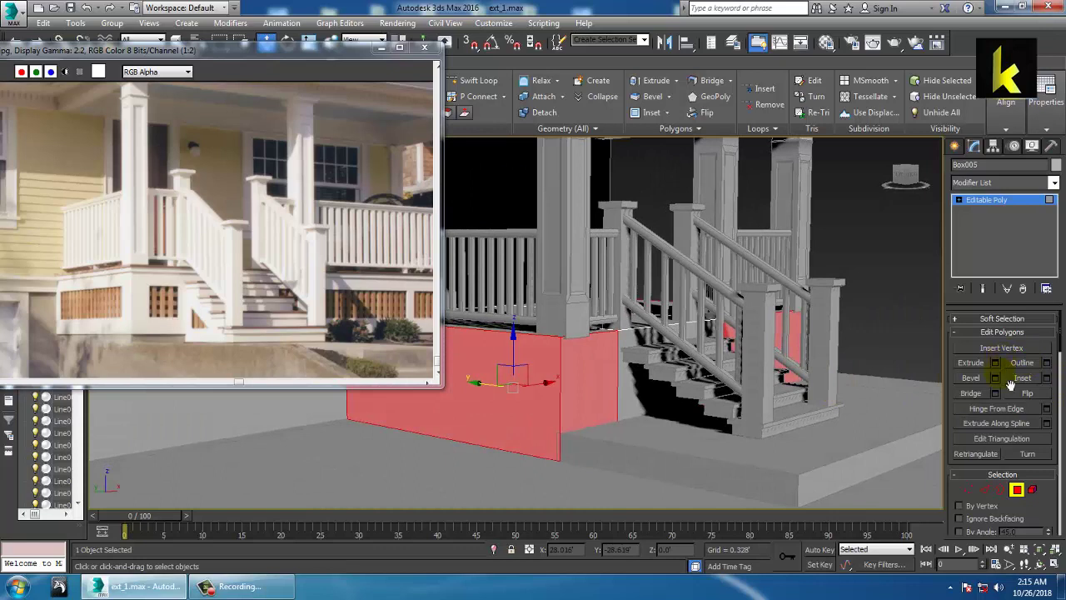
# Step: Inset the selected porch base polygons individually by 1.43'
pyautogui.click(1047, 378)
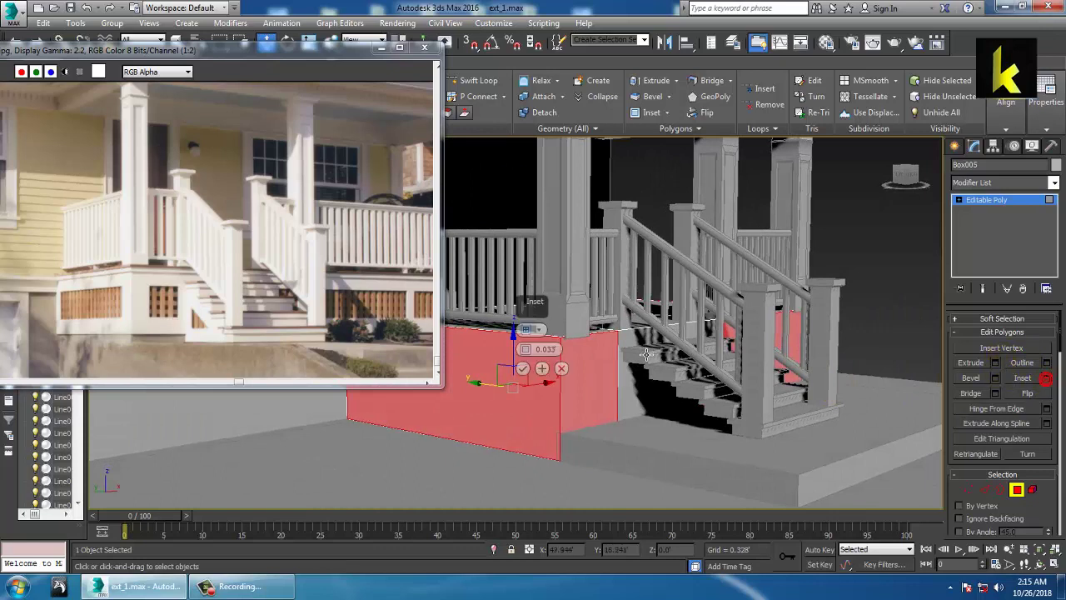
pyautogui.click(541, 332)
pyautogui.click(564, 354)
pyautogui.moveTo(525, 349); pyautogui.dragTo(473, 135)
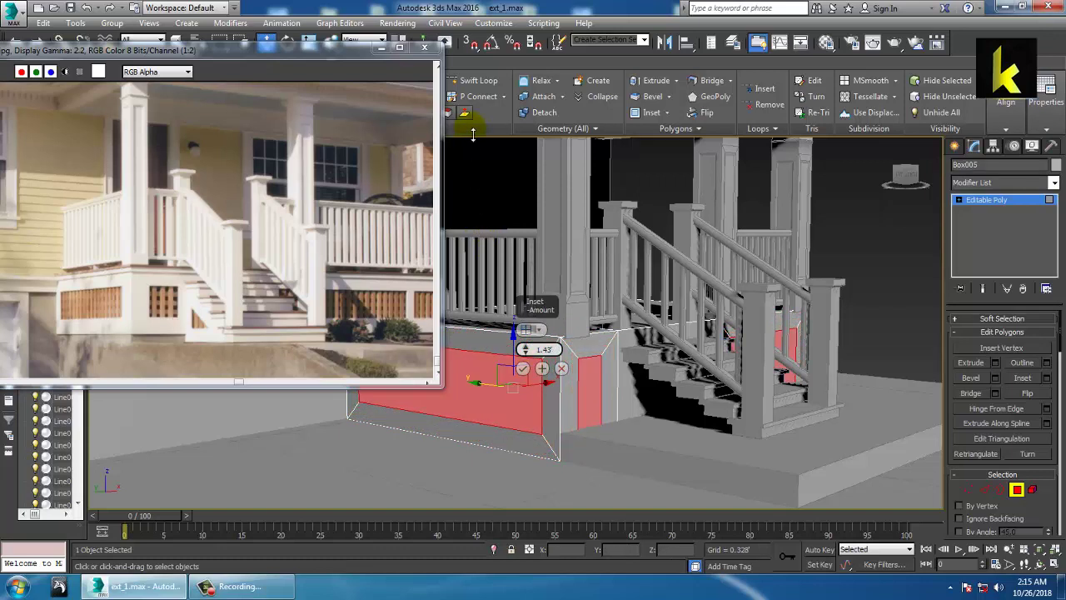
pyautogui.click(522, 368)
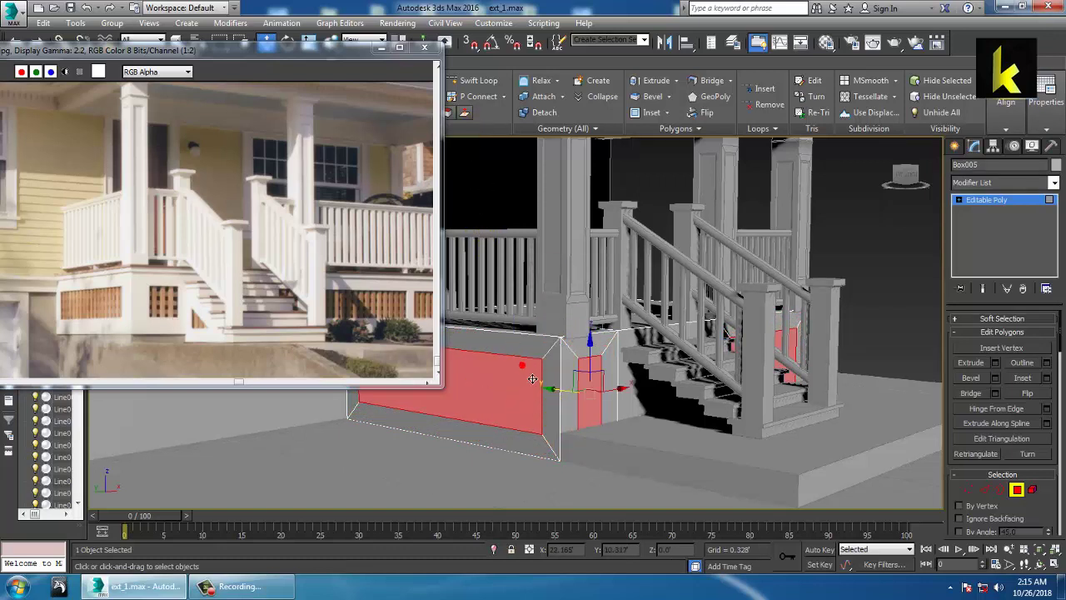
# Step: Extrude the inset base polygons inward with a height of -0.492' to form recessed panels
pyautogui.keyDown('alt'); pyautogui.moveTo(543, 376); pyautogui.dragTo(667, 389, button='middle'); pyautogui.keyUp('alt')
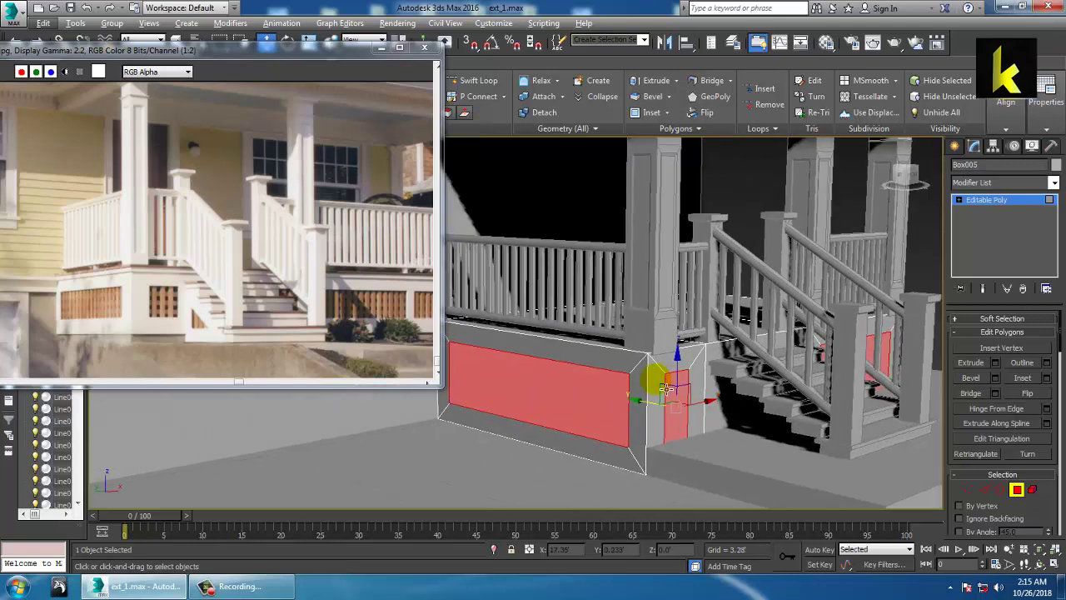
pyautogui.click(996, 363)
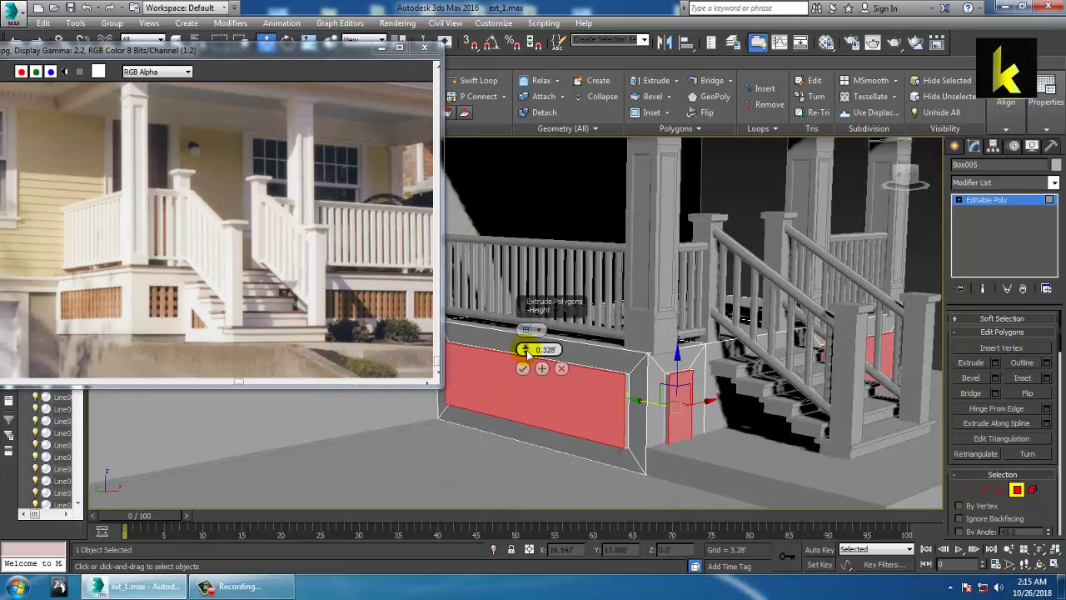
pyautogui.moveTo(538, 387); pyautogui.dragTo(564, 497)
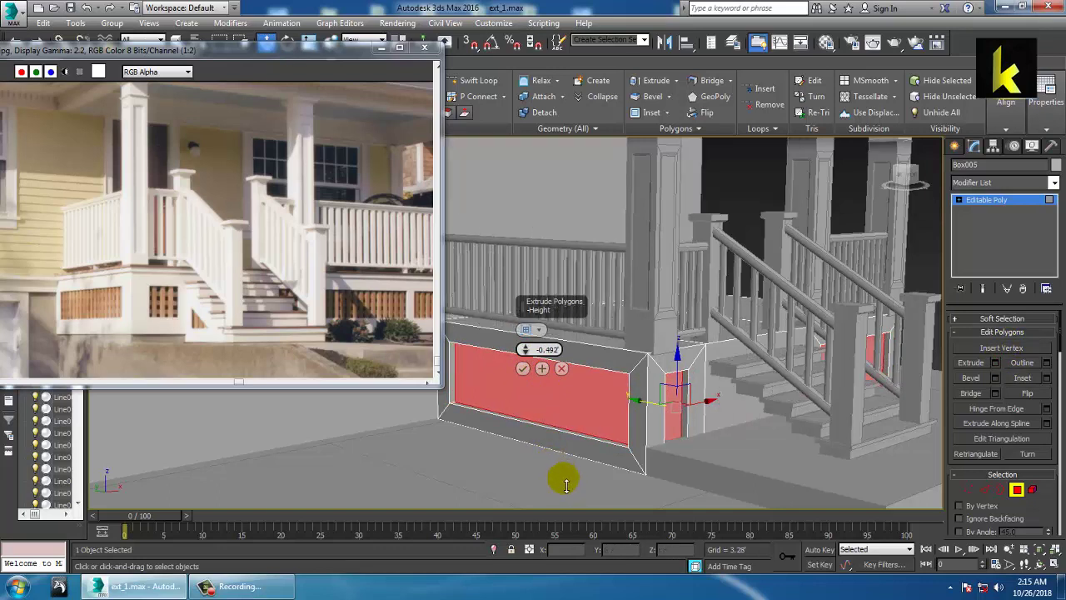
pyautogui.click(523, 369)
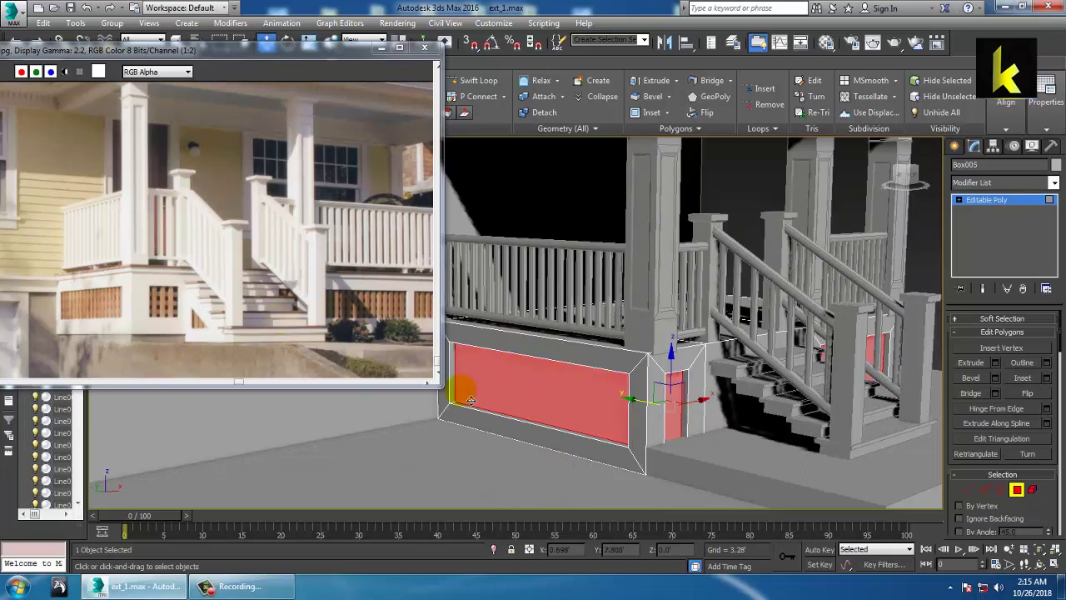
# Step: Leave polygon editing on the porch base and bring the base up in the enlarged front view
pyautogui.hotkey('alt', 'w')
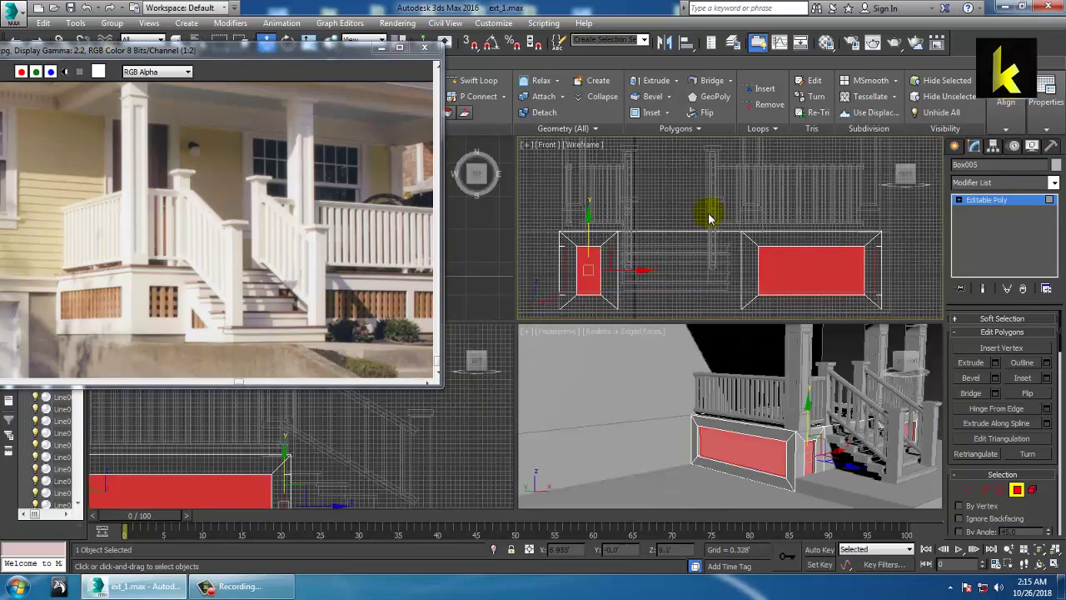
pyautogui.hotkey('alt', 'w')
pyautogui.hotkey('alt', 'w')
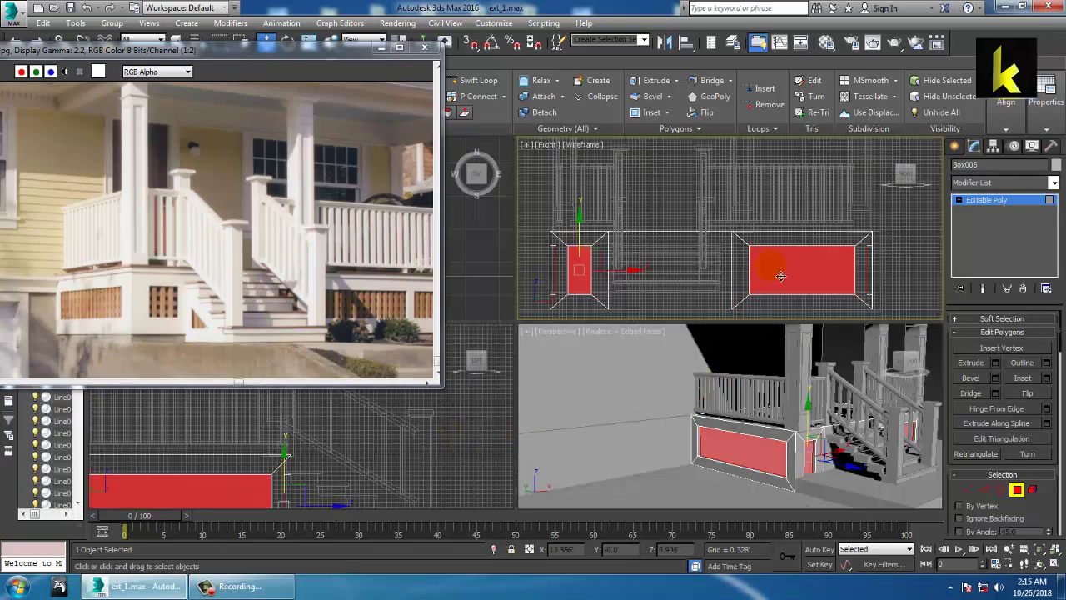
pyautogui.click(781, 276)
pyautogui.click(987, 201)
pyautogui.moveTo(745, 269); pyautogui.dragTo(724, 255, button='middle')
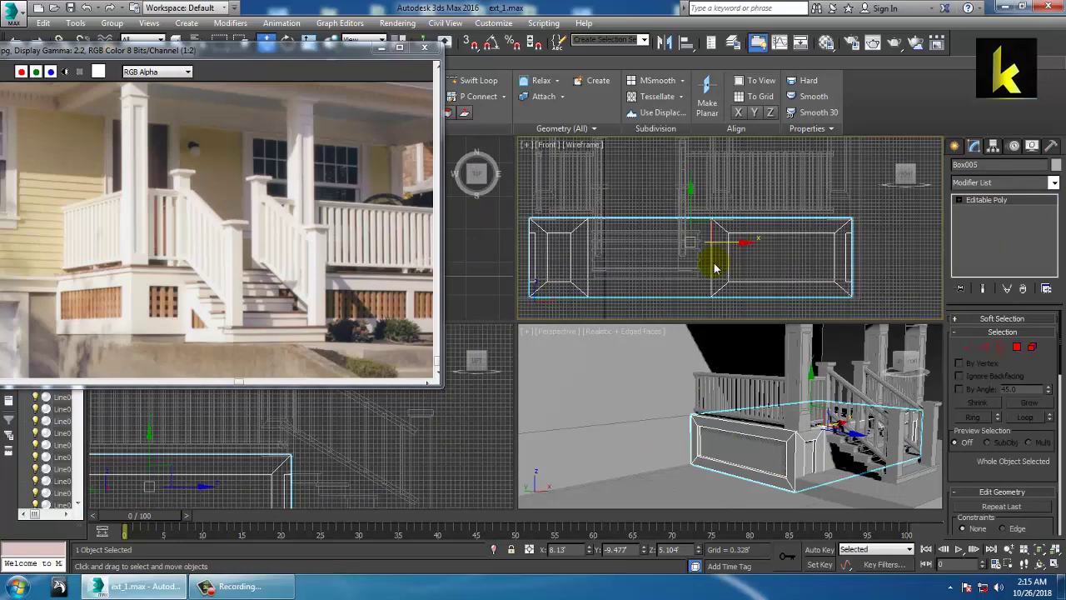
pyautogui.scroll(1, 715, 267)
pyautogui.hotkey('alt', 'w')
pyautogui.scroll(-3, 750, 288)
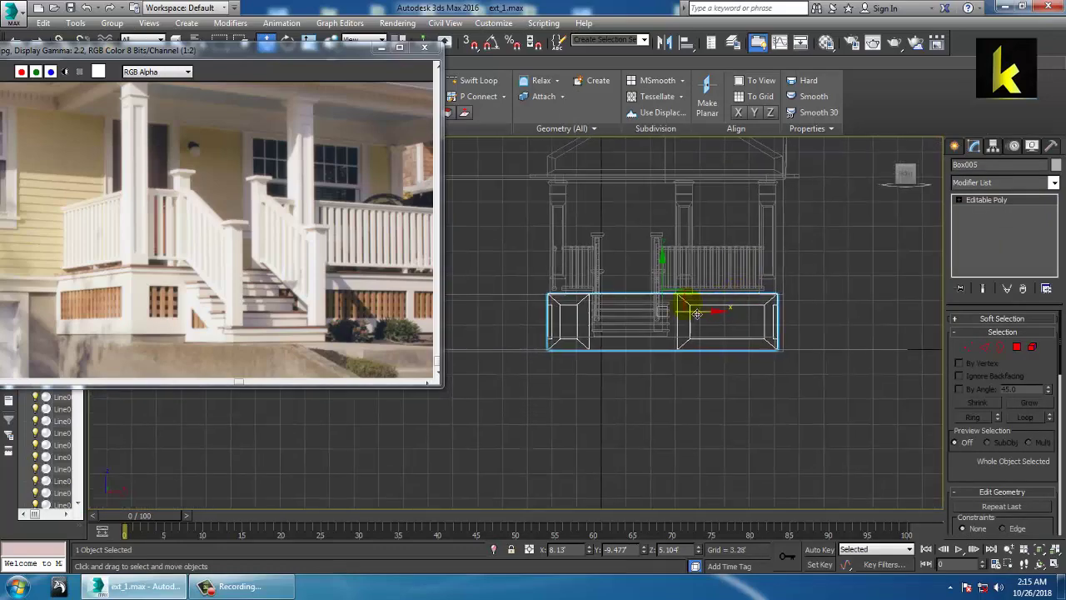
pyautogui.hotkey('alt', 'w')
pyautogui.moveTo(381, 472); pyautogui.dragTo(374, 455, button='middle')
pyautogui.hotkey('alt', 'w')
pyautogui.scroll(-5, 374, 455)
pyautogui.moveTo(564, 449); pyautogui.dragTo(813, 355, button='middle')
pyautogui.scroll(3, 728, 423)
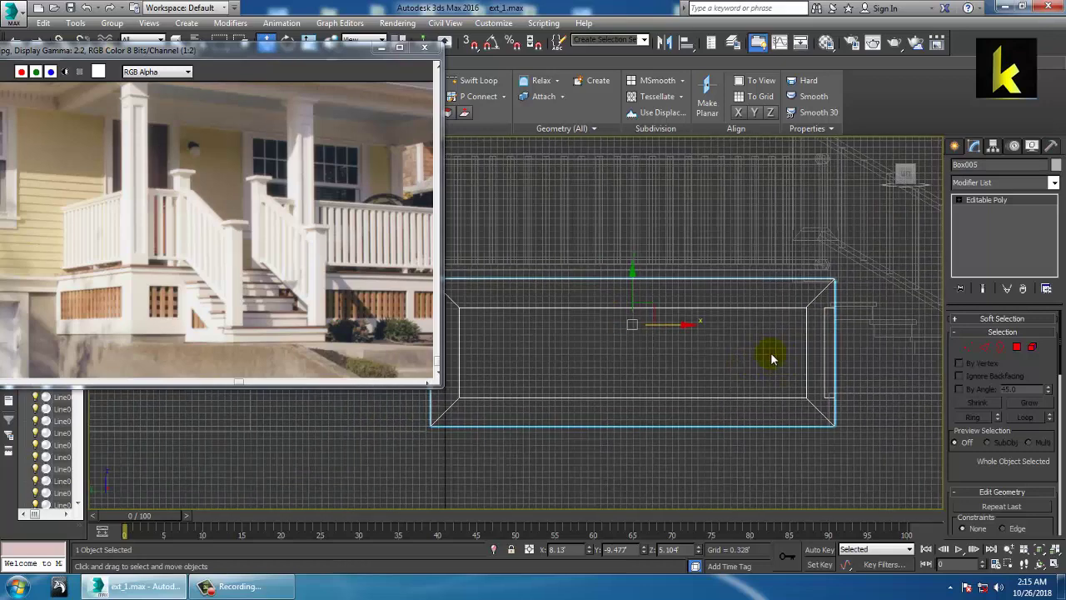
pyautogui.click(955, 146)
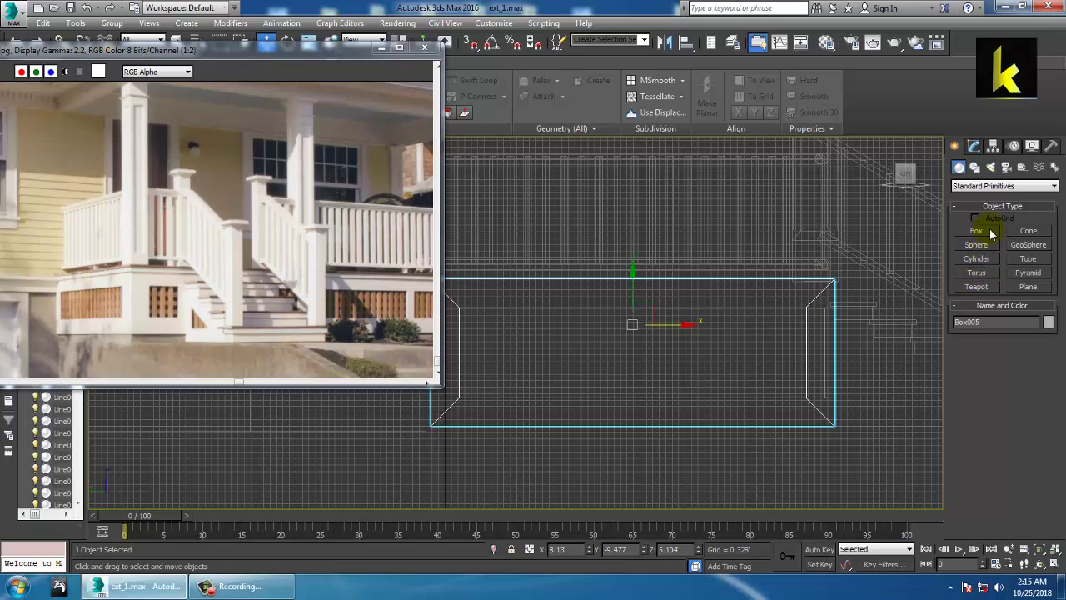
pyautogui.click(990, 232)
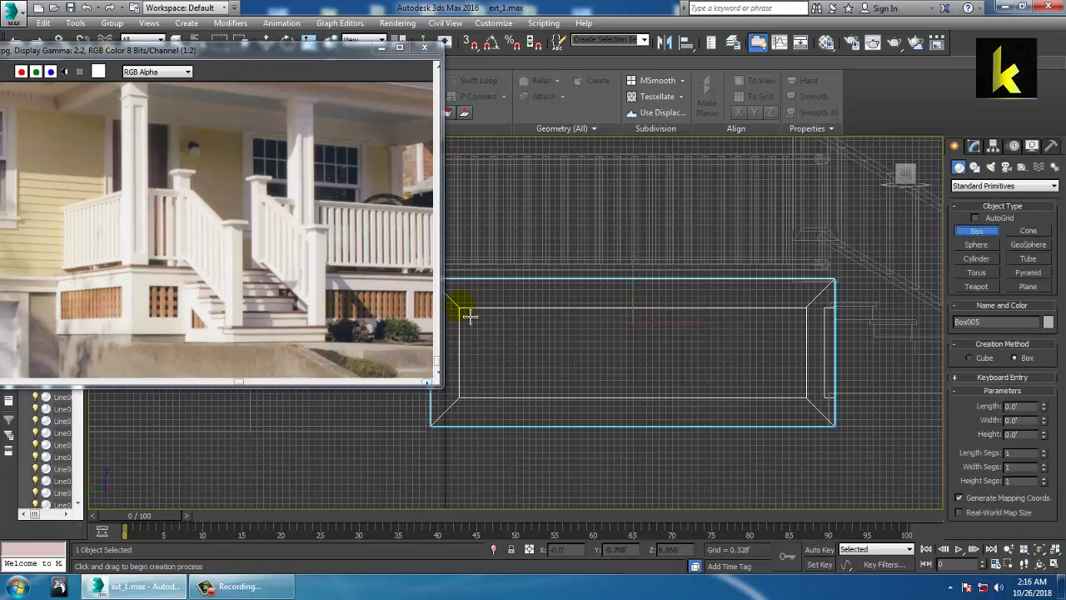
pyautogui.moveTo(459, 309); pyautogui.dragTo(813, 407)
pyautogui.click(813, 400)
pyautogui.press('w')
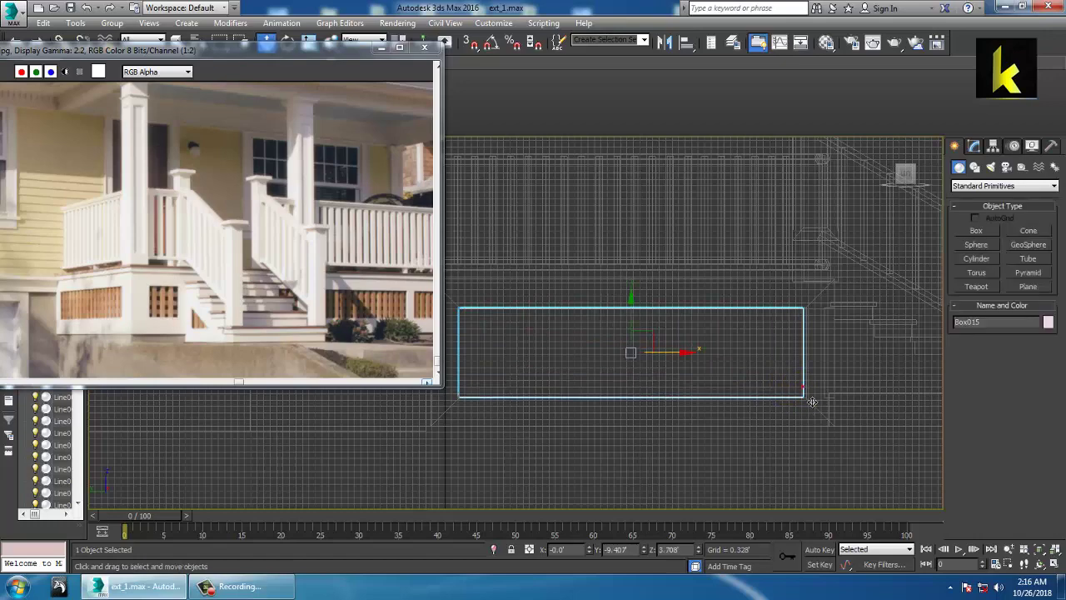
pyautogui.hotkey('alt', 'w')
pyautogui.middleClick(797, 468)
pyautogui.hotkey('alt', 'w')
pyautogui.press('z')
pyautogui.keyDown('alt'); pyautogui.moveTo(739, 427); pyautogui.dragTo(717, 425, button='middle'); pyautogui.keyUp('alt')
pyautogui.scroll(-6, 715, 424)
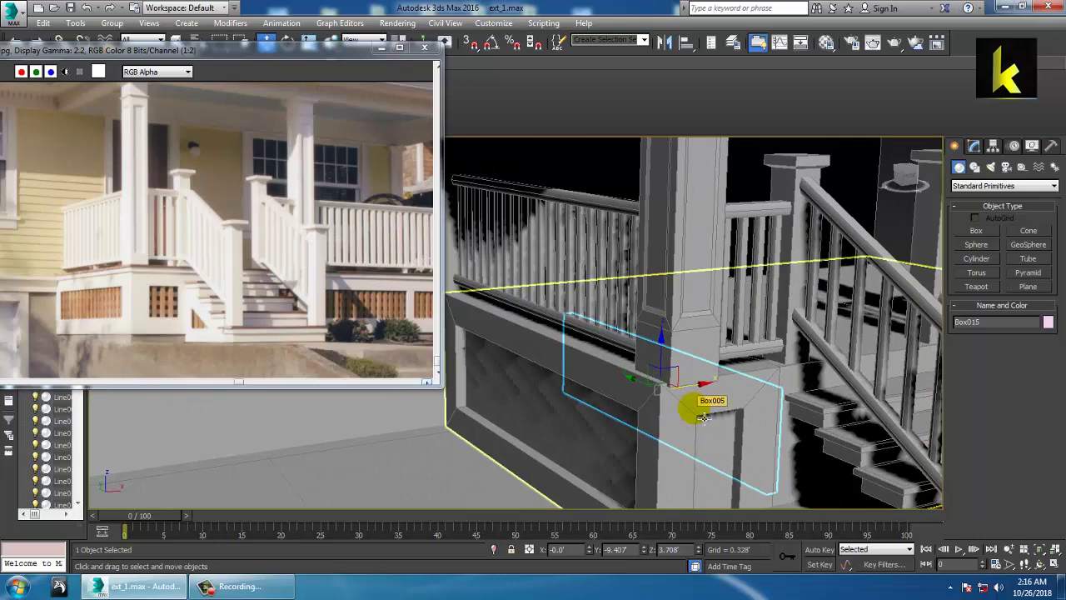
pyautogui.press('Delete')
# Step: Draw a plane about 4.5' long and 17.7' wide over the recessed side panel of the porch base in the side view
pyautogui.hotkey('alt', 'w')
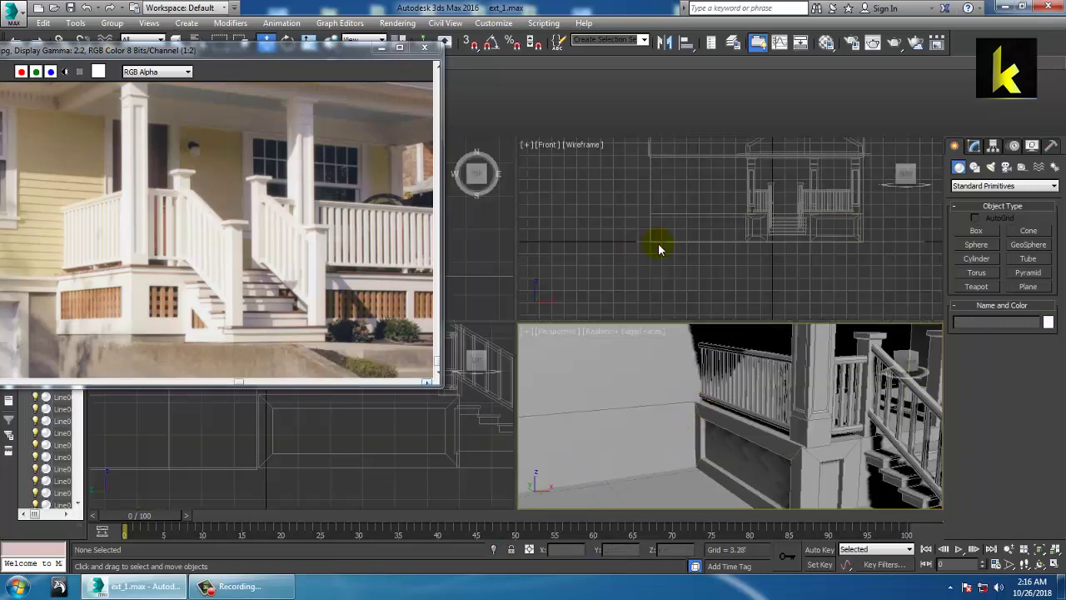
pyautogui.middleClick(738, 238)
pyautogui.middleClick(408, 451)
pyautogui.hotkey('alt', 'w')
pyautogui.moveTo(613, 435); pyautogui.dragTo(672, 428, button='middle')
pyautogui.scroll(-2, 664, 425)
pyautogui.scroll(2, 723, 401)
pyautogui.moveTo(723, 401); pyautogui.dragTo(732, 401, button='middle')
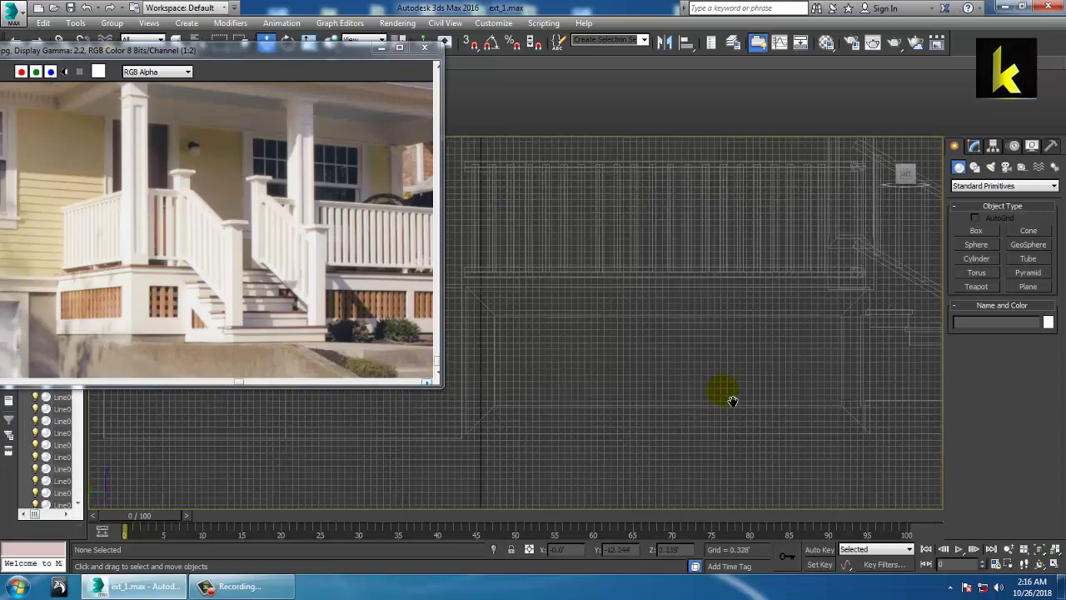
pyautogui.click(1028, 286)
pyautogui.moveTo(504, 322); pyautogui.dragTo(848, 411)
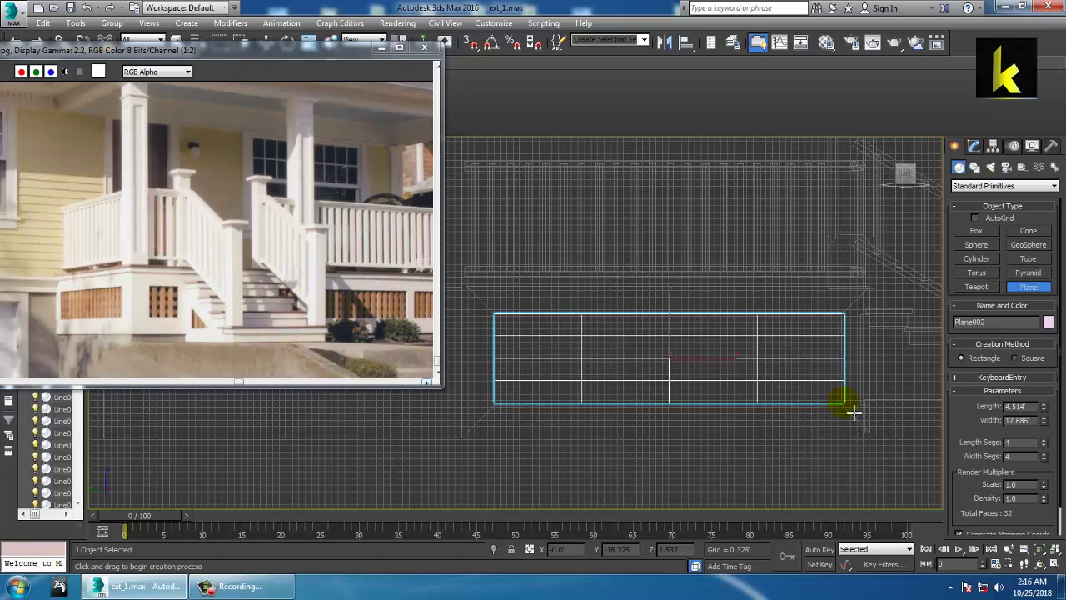
pyautogui.press('w')
# Step: Move the plane along X to about -6.907' so it sits in the recess of the porch base's side
pyautogui.hotkey('alt', 'w')
pyautogui.middleClick(792, 411)
pyautogui.hotkey('alt', 'w')
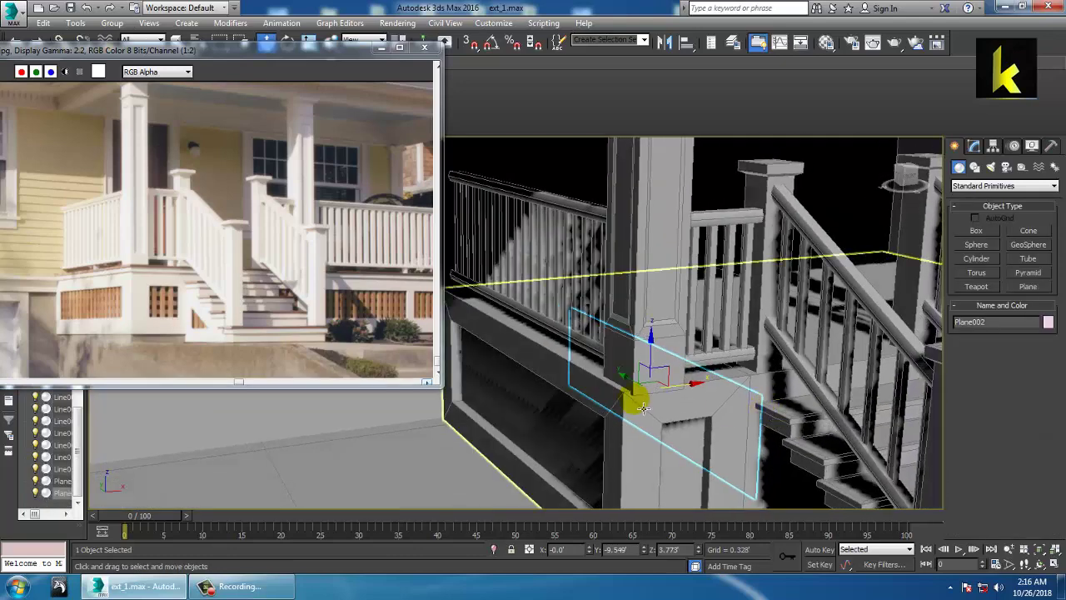
pyautogui.moveTo(623, 394); pyautogui.dragTo(573, 397)
pyautogui.moveTo(572, 397)
pyautogui.keyDown('alt'); pyautogui.mouseDown(button='middle')
pyautogui.moveTo(695, 376)
pyautogui.moveTo(698, 397)
pyautogui.moveTo(714, 397)
pyautogui.moveTo(916, 313)
pyautogui.mouseUp(button='middle'); pyautogui.keyUp('alt')
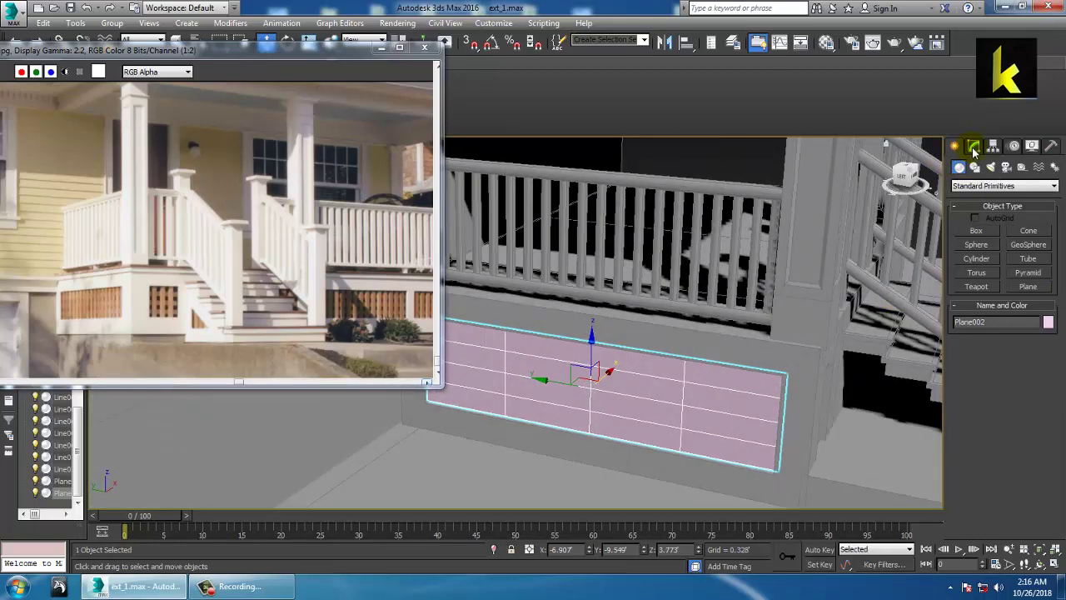
# Step: Raise the plane's length and width segments to form a finer grid with eight rows, and convert it to an editable poly
pyautogui.click(974, 145)
pyautogui.moveTo(1045, 378)
pyautogui.mouseDown()
pyautogui.moveTo(1049, 366)
pyautogui.moveTo(1047, 386)
pyautogui.mouseUp()
pyautogui.click(1046, 383)
pyautogui.keyDown('alt'); pyautogui.moveTo(744, 336); pyautogui.dragTo(922, 371, button='middle'); pyautogui.keyUp('alt')
pyautogui.scroll(3, 656, 363)
pyautogui.rightClick(725, 339)
pyautogui.moveTo(814, 465); pyautogui.dragTo(902, 478)
pyautogui.click(902, 477)
# Step: Select every other polygon along the second row of the plane's grid, starting from the end nearest the house wall
pyautogui.click(1016, 347)
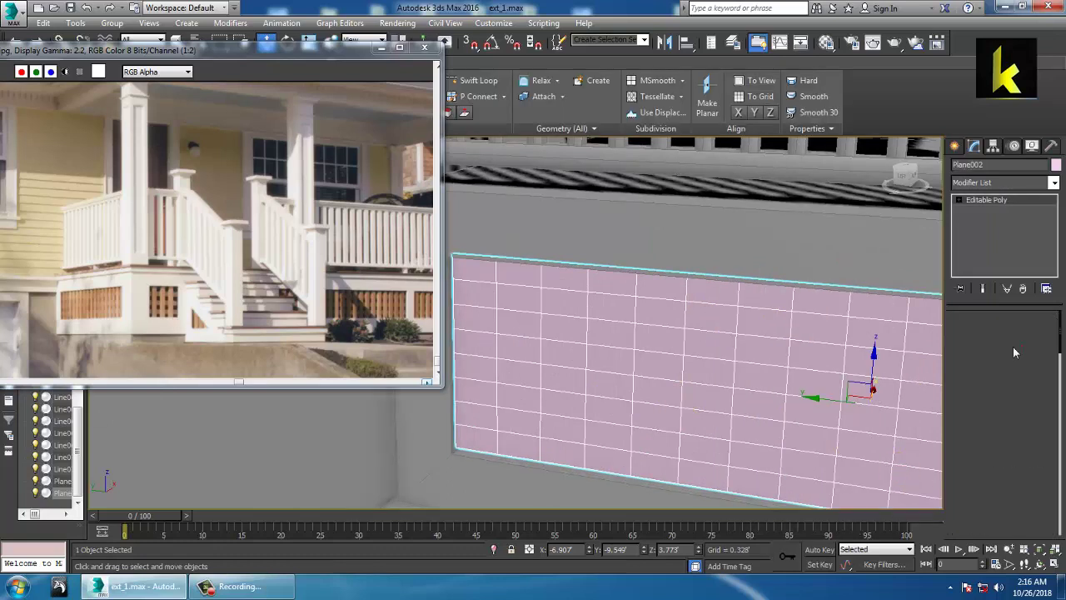
pyautogui.click(486, 306)
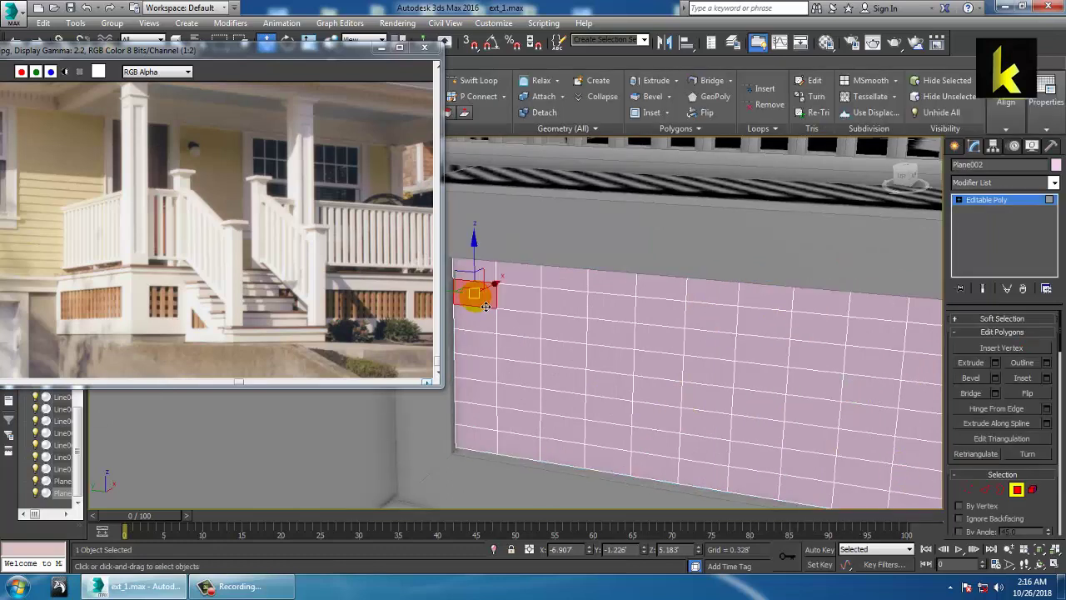
pyautogui.keyDown('ctrl'); pyautogui.click(566, 303); pyautogui.keyUp('ctrl')
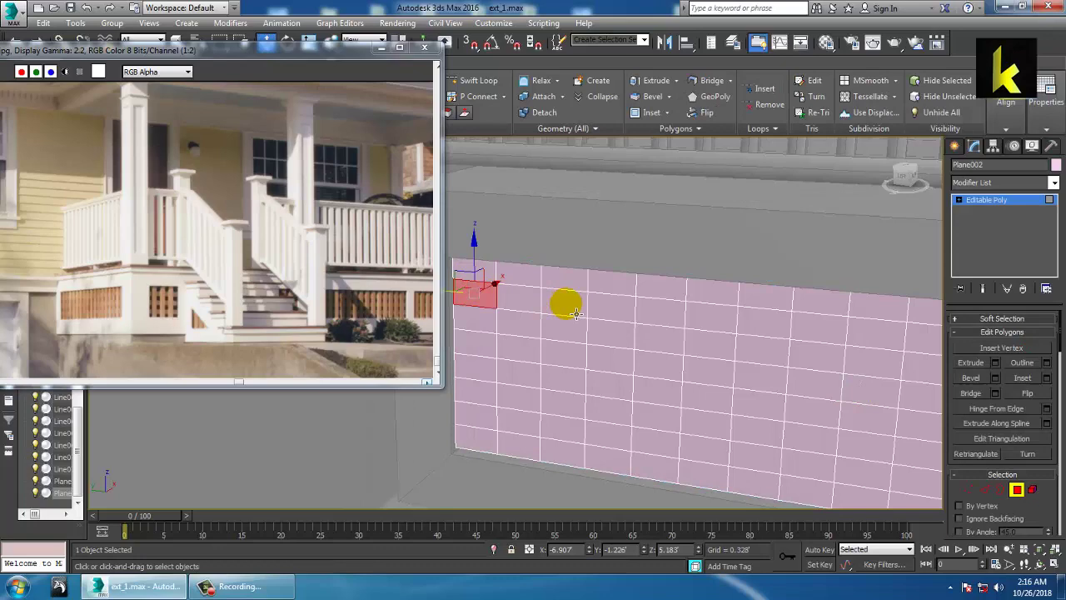
pyautogui.keyDown('ctrl'); pyautogui.click(662, 313); pyautogui.keyUp('ctrl')
pyautogui.keyDown('ctrl'); pyautogui.click(765, 331); pyautogui.keyUp('ctrl')
pyautogui.moveTo(766, 330); pyautogui.dragTo(691, 305, button='middle')
pyautogui.keyDown('ctrl'); pyautogui.click(761, 322); pyautogui.keyUp('ctrl')
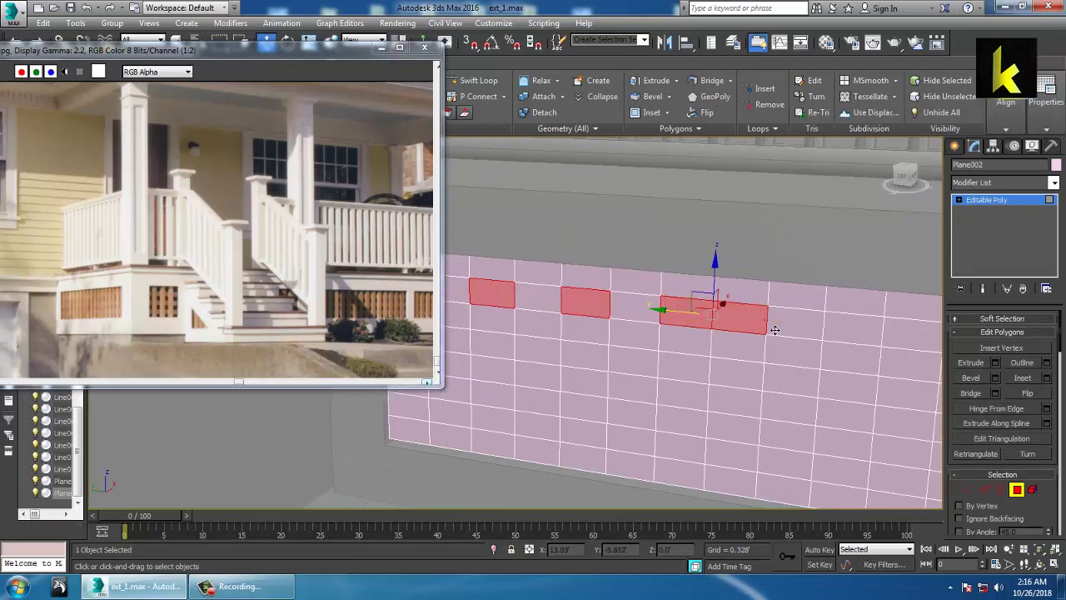
pyautogui.hotkey('ctrl', 'z')
pyautogui.keyDown('ctrl'); pyautogui.click(809, 333); pyautogui.keyUp('ctrl')
pyautogui.moveTo(811, 334); pyautogui.dragTo(698, 336, button='middle')
pyautogui.keyDown('ctrl'); pyautogui.click(786, 345); pyautogui.keyUp('ctrl')
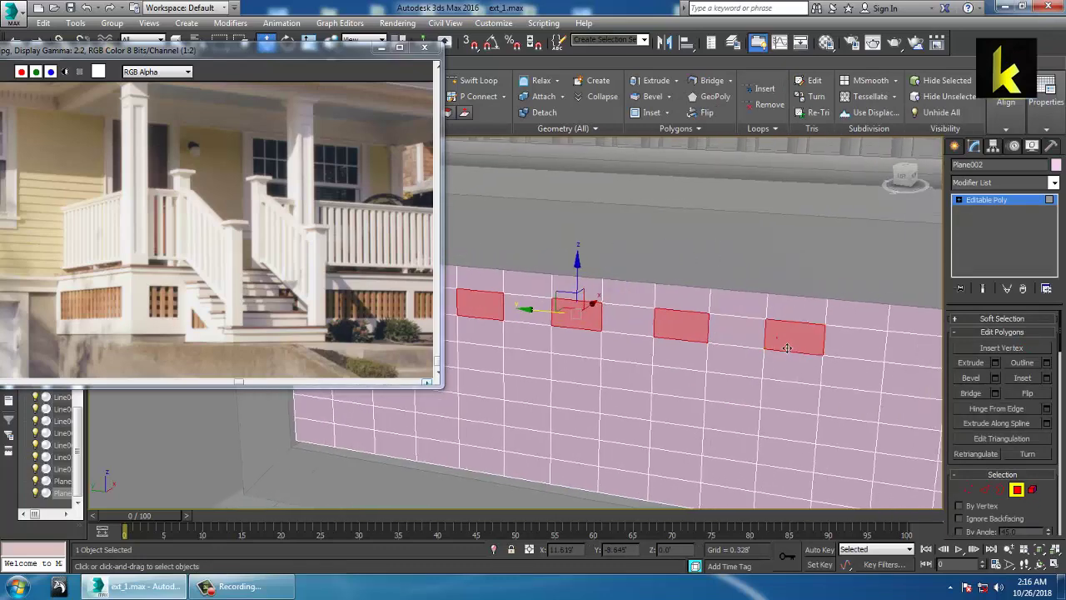
pyautogui.moveTo(786, 347); pyautogui.dragTo(645, 336, button='middle')
pyautogui.keyDown('ctrl'); pyautogui.click(775, 345); pyautogui.keyUp('ctrl')
pyautogui.scroll(-2, 778, 347)
pyautogui.moveTo(842, 359); pyautogui.dragTo(729, 345, button='middle')
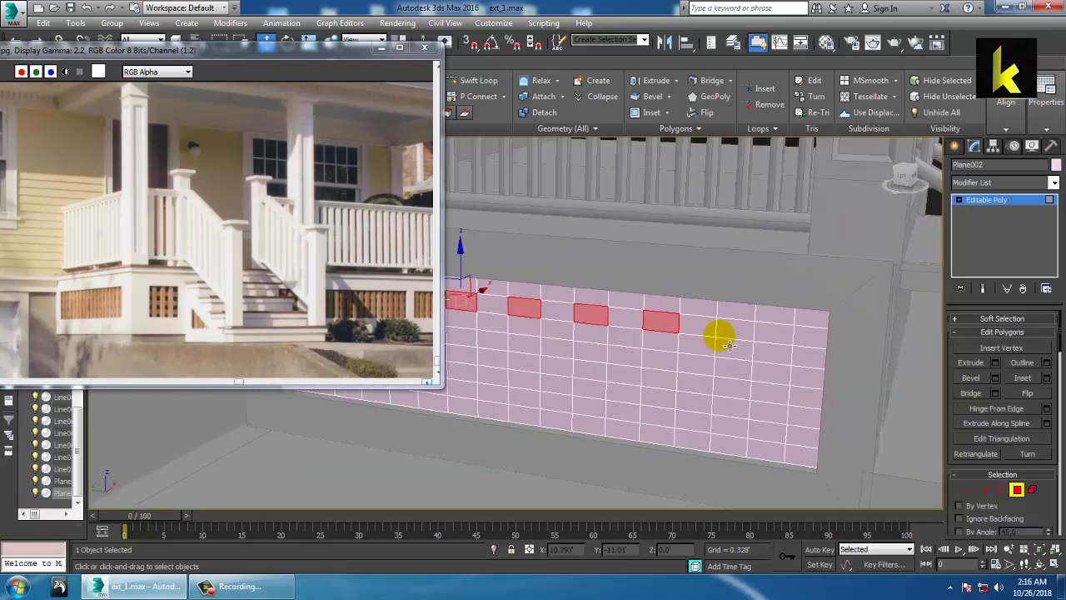
# Step: Add every other polygon along the grid's fourth row to the selection, aligned with those in the second row
pyautogui.keyDown('ctrl'); pyautogui.click(810, 380); pyautogui.keyUp('ctrl')
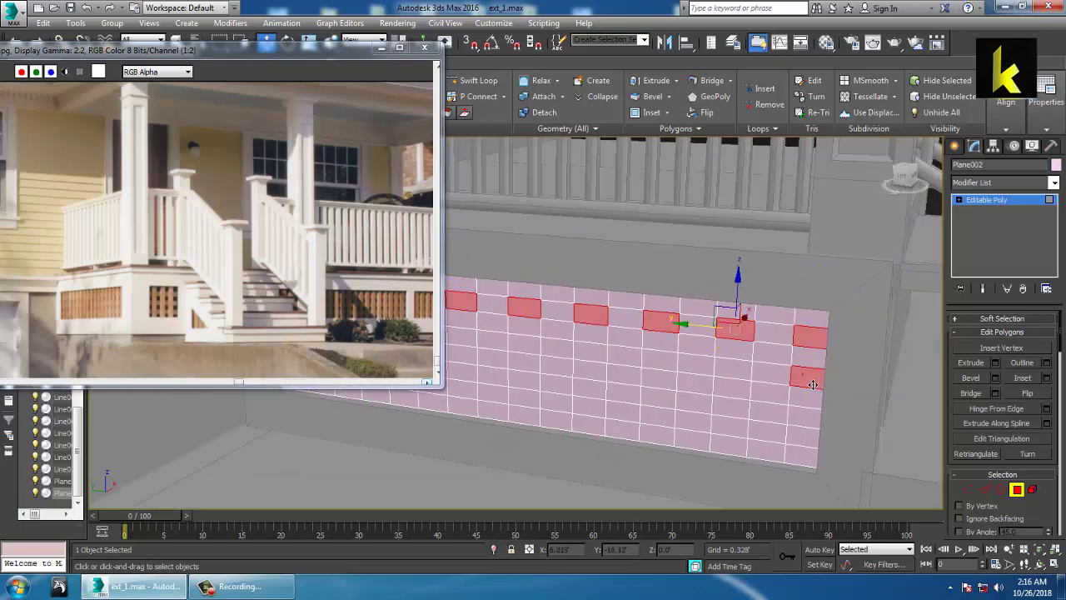
pyautogui.keyDown('ctrl'); pyautogui.click(735, 373); pyautogui.keyUp('ctrl')
pyautogui.keyDown('ctrl'); pyautogui.click(672, 368); pyautogui.keyUp('ctrl')
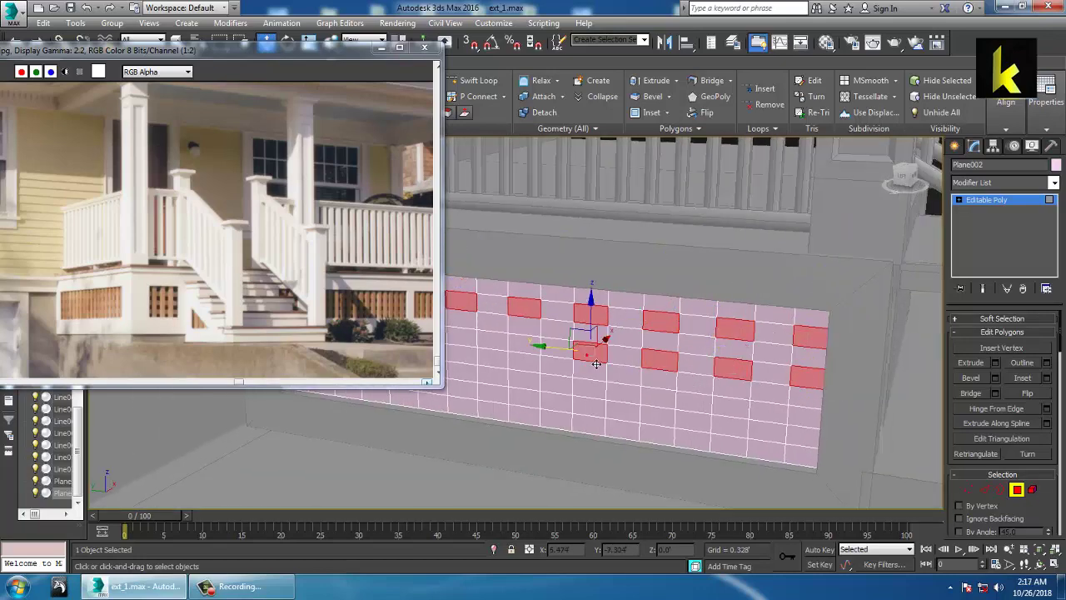
pyautogui.moveTo(590, 352); pyautogui.dragTo(833, 372, button='middle')
pyautogui.keyDown('ctrl'); pyautogui.click(783, 375); pyautogui.keyUp('ctrl')
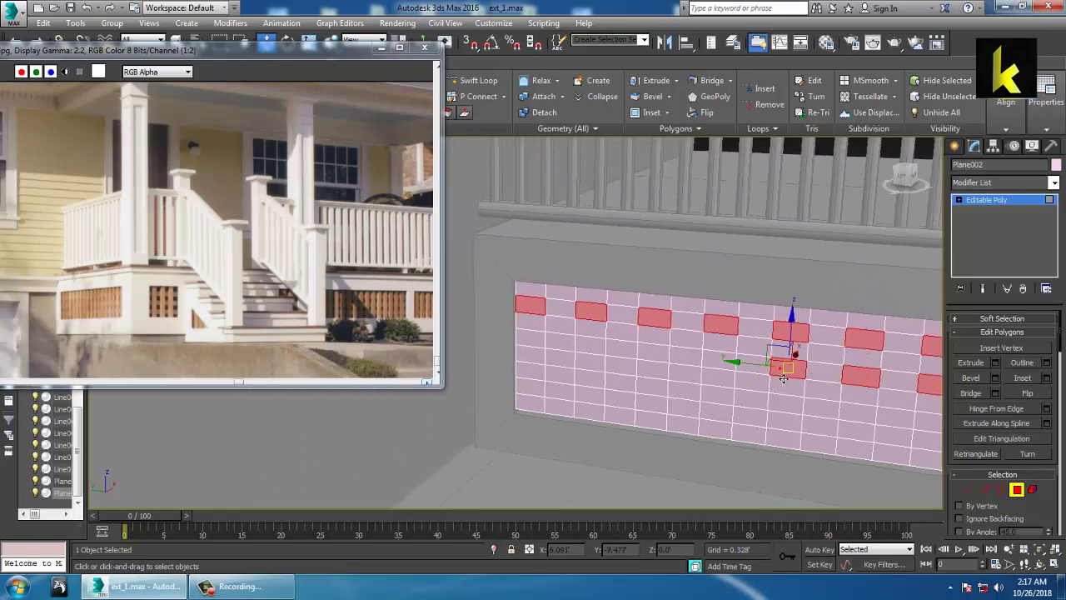
pyautogui.keyDown('ctrl'); pyautogui.click(718, 365); pyautogui.keyUp('ctrl')
pyautogui.keyDown('ctrl'); pyautogui.click(662, 358); pyautogui.keyUp('ctrl')
pyautogui.keyDown('ctrl'); pyautogui.click(591, 350); pyautogui.keyUp('ctrl')
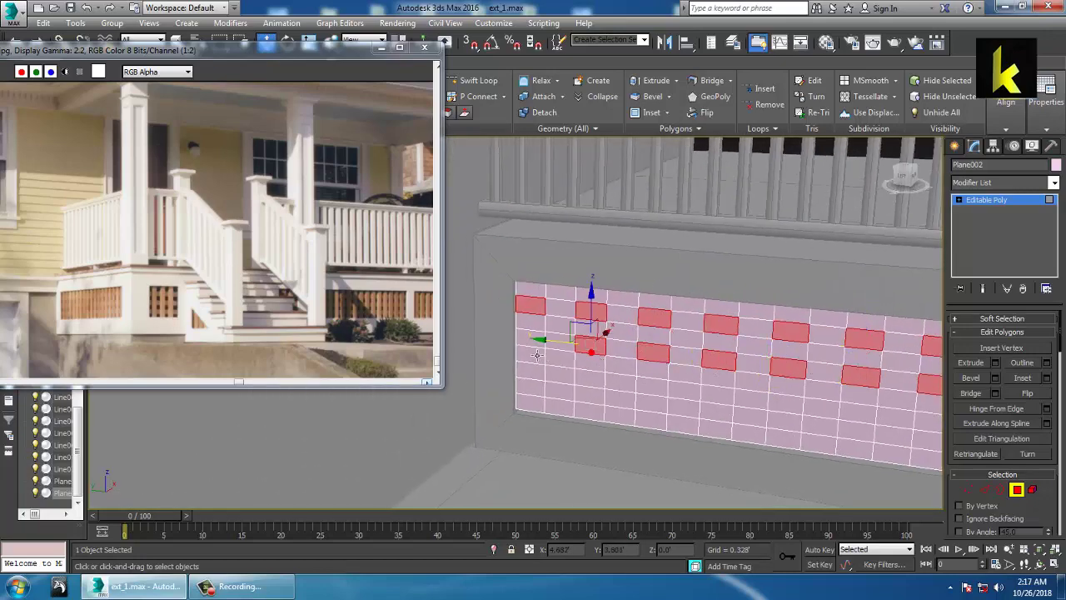
pyautogui.keyDown('ctrl'); pyautogui.click(532, 339); pyautogui.keyUp('ctrl')
# Step: Add every other polygon along the grid's sixth row to the selection, in the same columns
pyautogui.keyDown('ctrl'); pyautogui.click(533, 373); pyautogui.keyUp('ctrl')
pyautogui.keyDown('ctrl'); pyautogui.click(590, 377); pyautogui.keyUp('ctrl')
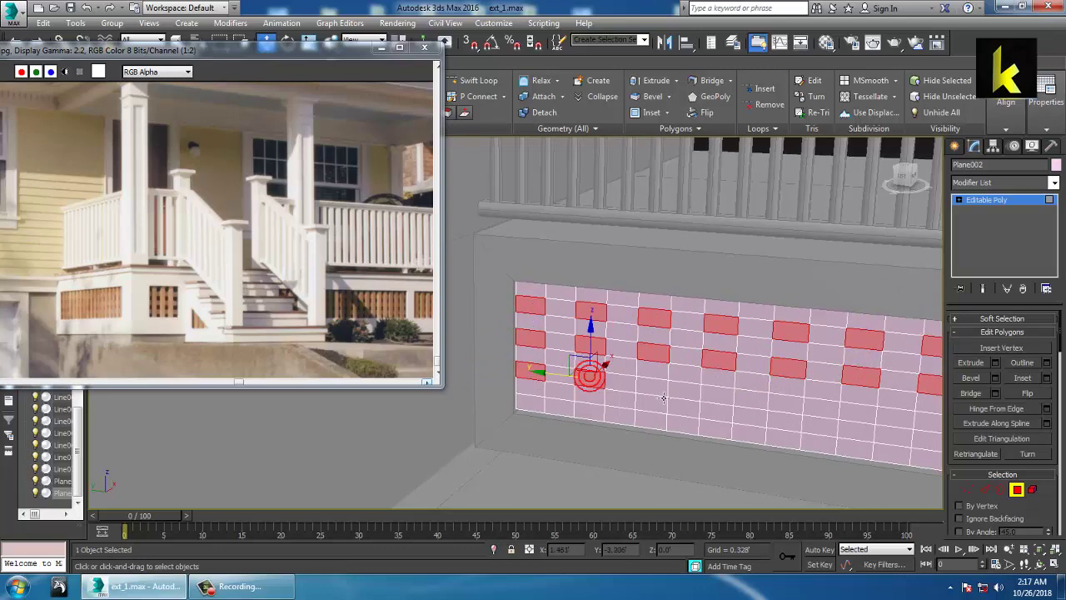
pyautogui.keyDown('ctrl'); pyautogui.click(649, 385); pyautogui.keyUp('ctrl')
pyautogui.keyDown('ctrl'); pyautogui.click(718, 398); pyautogui.keyUp('ctrl')
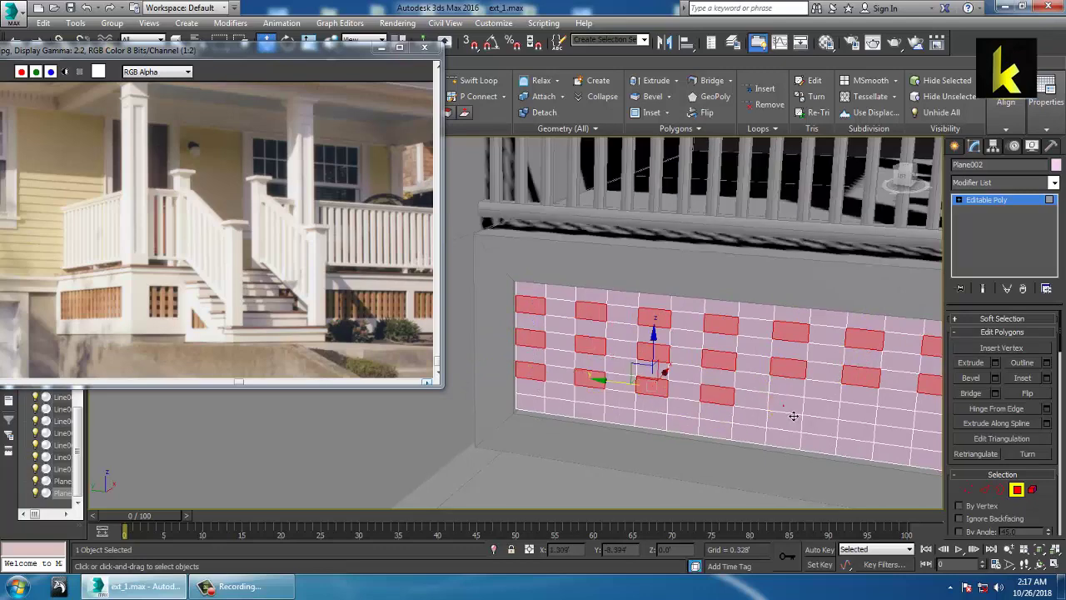
pyautogui.moveTo(784, 406); pyautogui.dragTo(732, 398, button='middle')
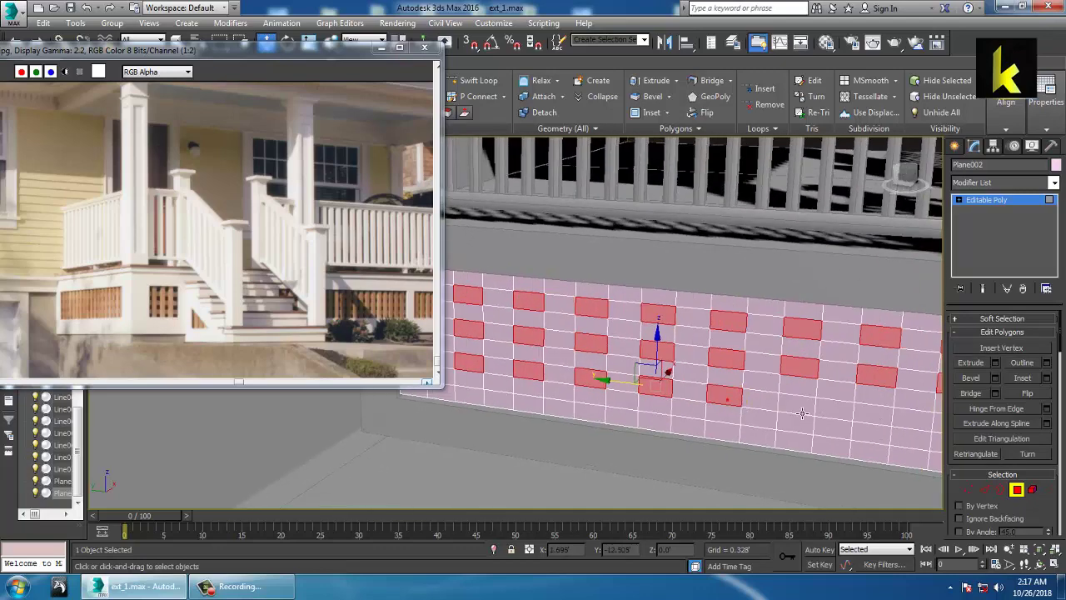
pyautogui.keyDown('alt'); pyautogui.moveTo(824, 403); pyautogui.dragTo(789, 409, button='middle'); pyautogui.keyUp('alt')
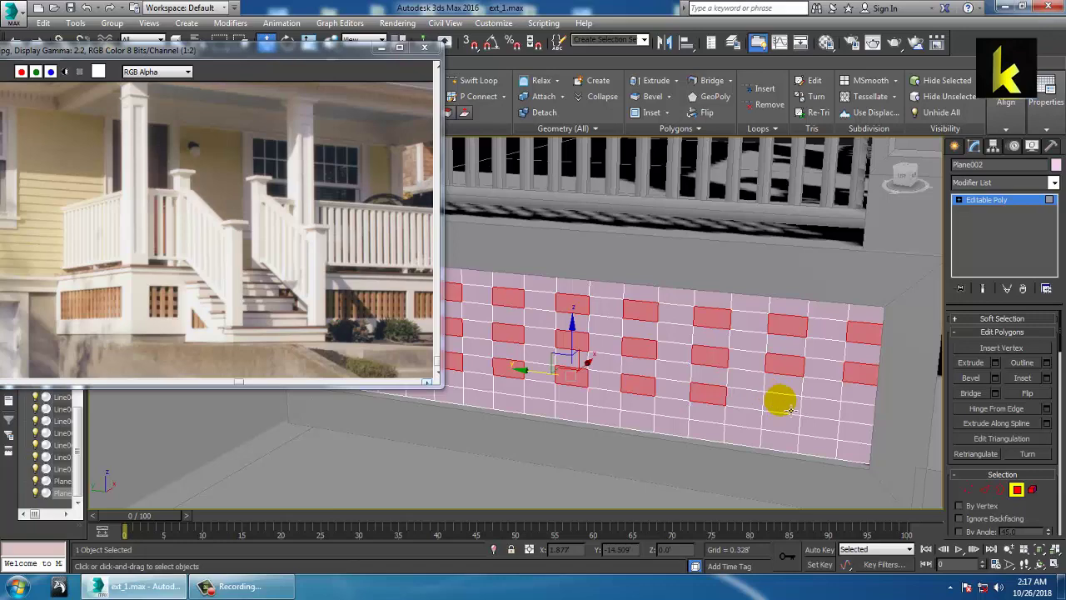
# Step: Add the matching alternate polygons of the bottom row, delete all selected polygons to open the lattice holes, and leave polygon editing
pyautogui.keyDown('ctrl'); pyautogui.click(862, 454); pyautogui.keyUp('ctrl')
pyautogui.keyDown('ctrl'); pyautogui.click(779, 441); pyautogui.keyUp('ctrl')
pyautogui.keyDown('ctrl'); pyautogui.click(715, 437); pyautogui.keyUp('ctrl')
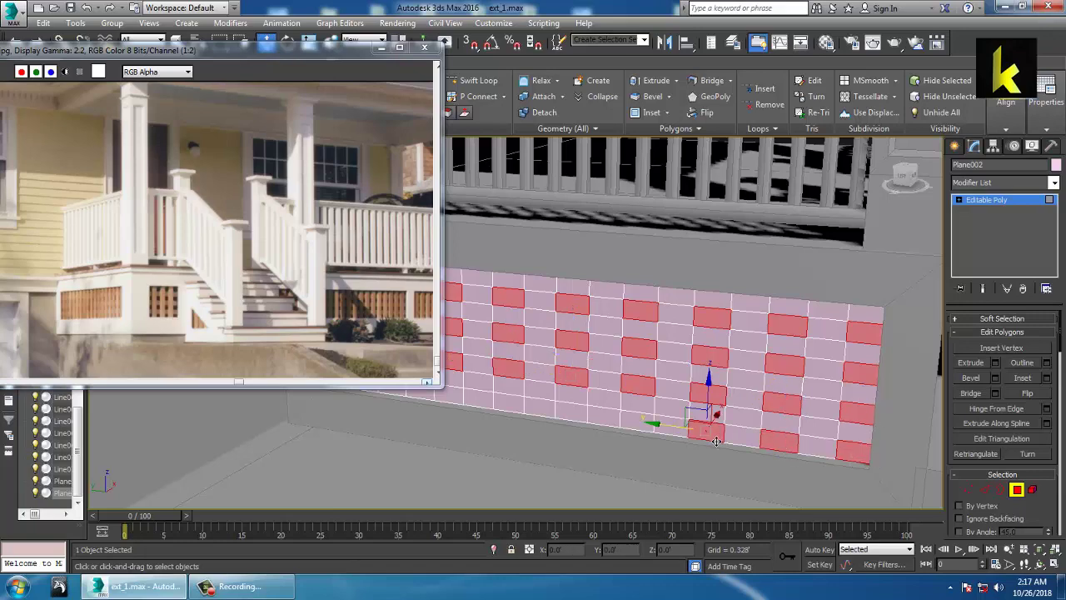
pyautogui.keyDown('ctrl'); pyautogui.click(641, 422); pyautogui.keyUp('ctrl')
pyautogui.keyDown('ctrl'); pyautogui.click(575, 413); pyautogui.keyUp('ctrl')
pyautogui.keyDown('ctrl'); pyautogui.click(510, 404); pyautogui.keyUp('ctrl')
pyautogui.moveTo(510, 405); pyautogui.dragTo(629, 414, button='middle')
pyautogui.keyDown('ctrl'); pyautogui.click(648, 406); pyautogui.keyUp('ctrl')
pyautogui.keyDown('ctrl'); pyautogui.click(584, 397); pyautogui.keyUp('ctrl')
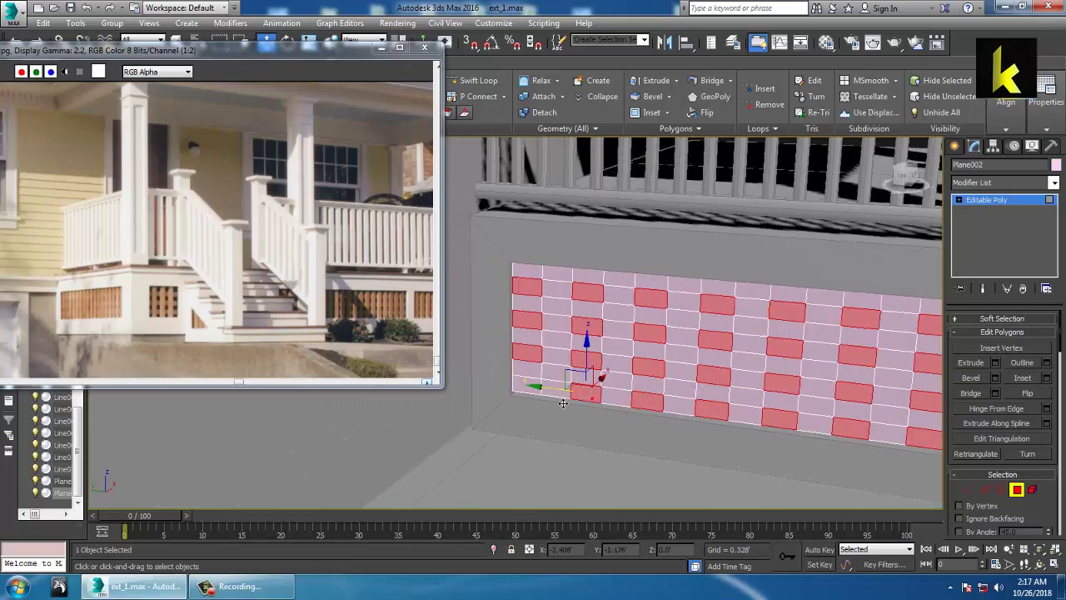
pyautogui.keyDown('ctrl'); pyautogui.click(537, 391); pyautogui.keyUp('ctrl')
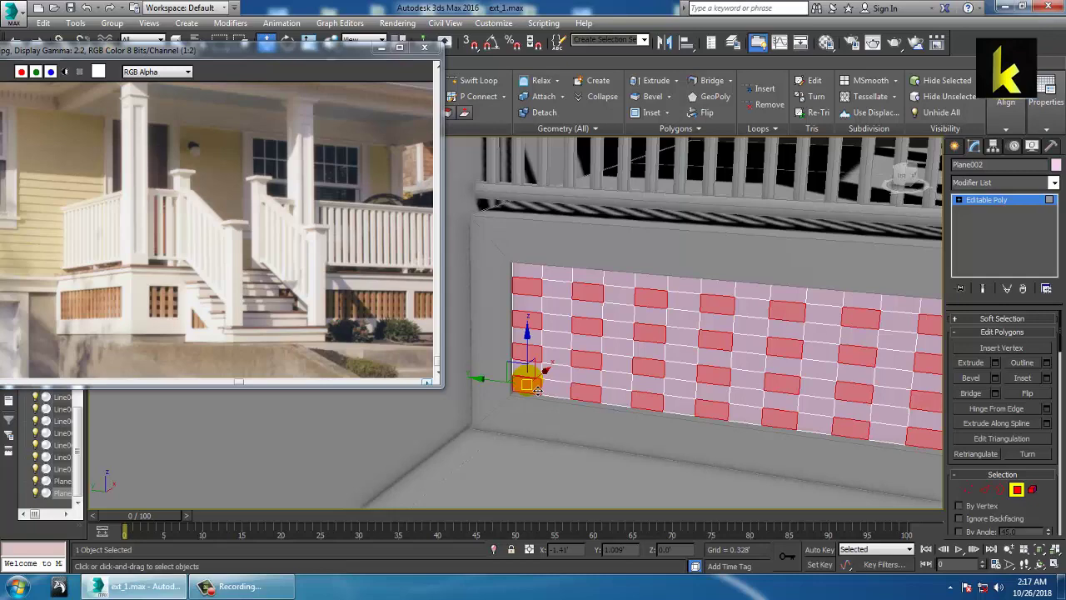
pyautogui.press('Delete')
pyautogui.keyDown('alt'); pyautogui.moveTo(648, 438); pyautogui.dragTo(621, 391, button='middle'); pyautogui.keyUp('alt')
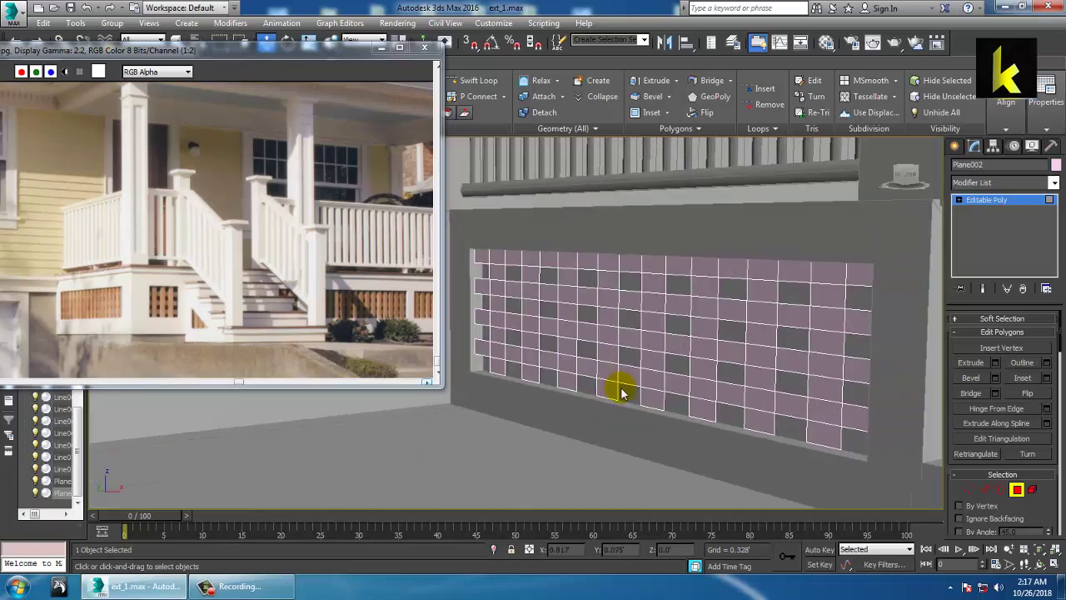
pyautogui.scroll(-3, 621, 392)
pyautogui.click(990, 202)
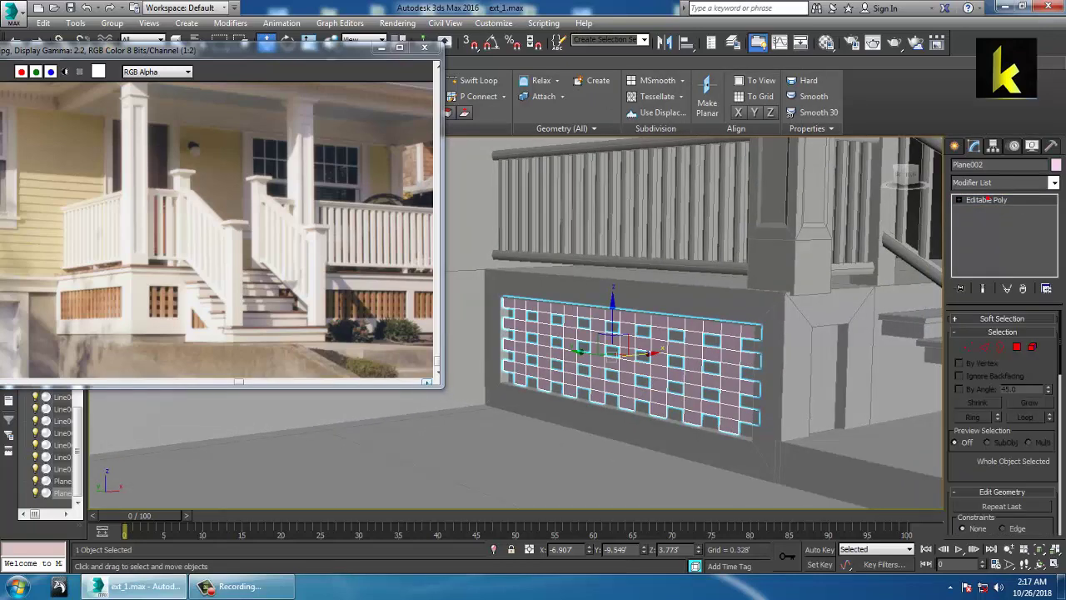
# Step: Apply a Shell modifier to the lattice plane with an outer amount of 0.078'
pyautogui.click(1056, 185)
pyautogui.press('s')
pyautogui.press('h')
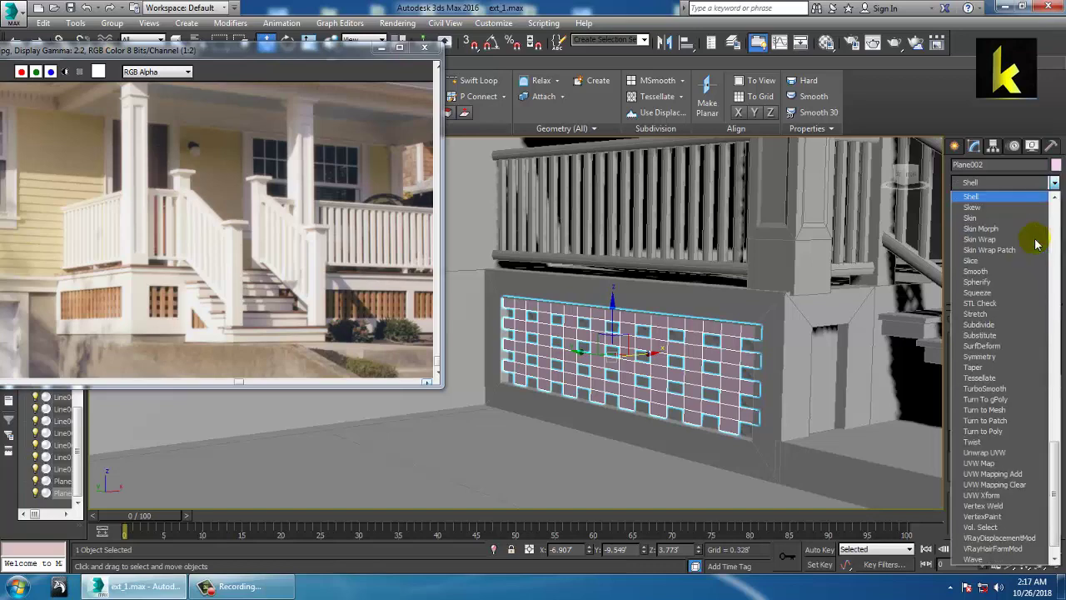
pyautogui.press('Return')
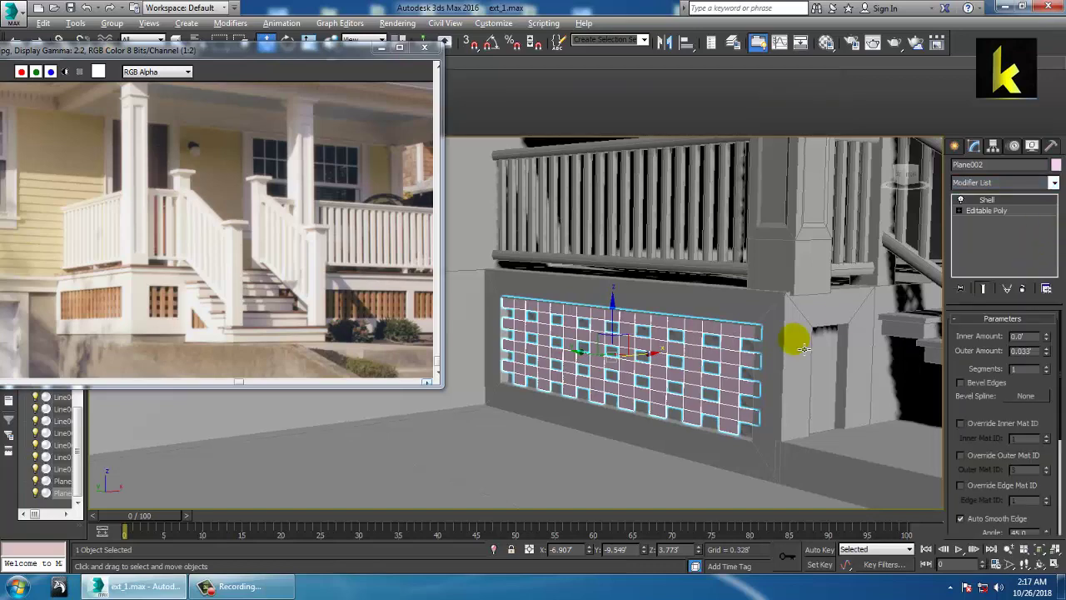
pyautogui.scroll(8, 802, 348)
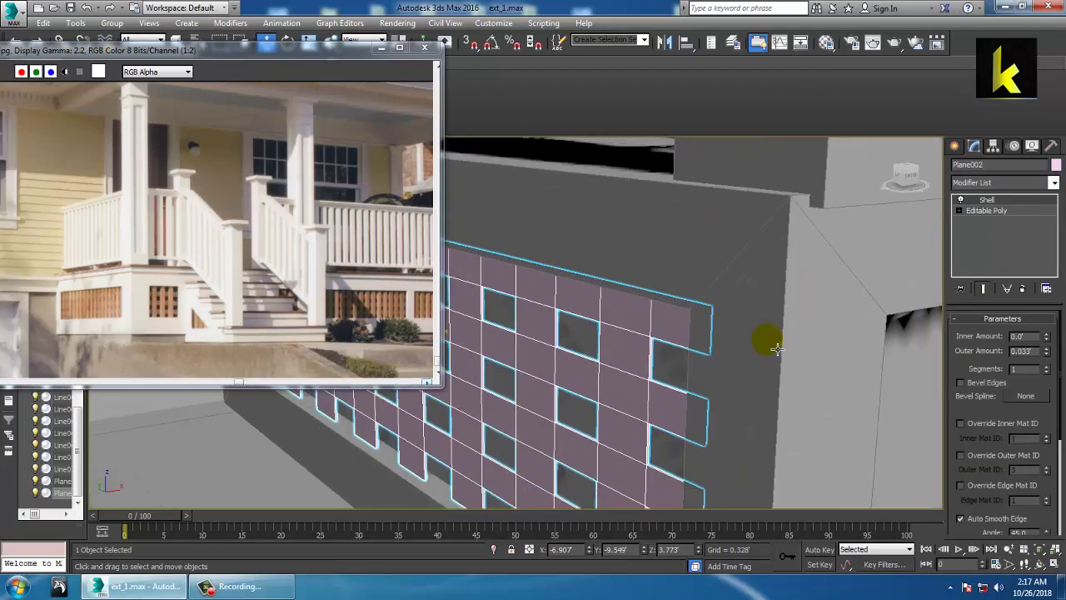
pyautogui.moveTo(1048, 355); pyautogui.dragTo(1048, 341)
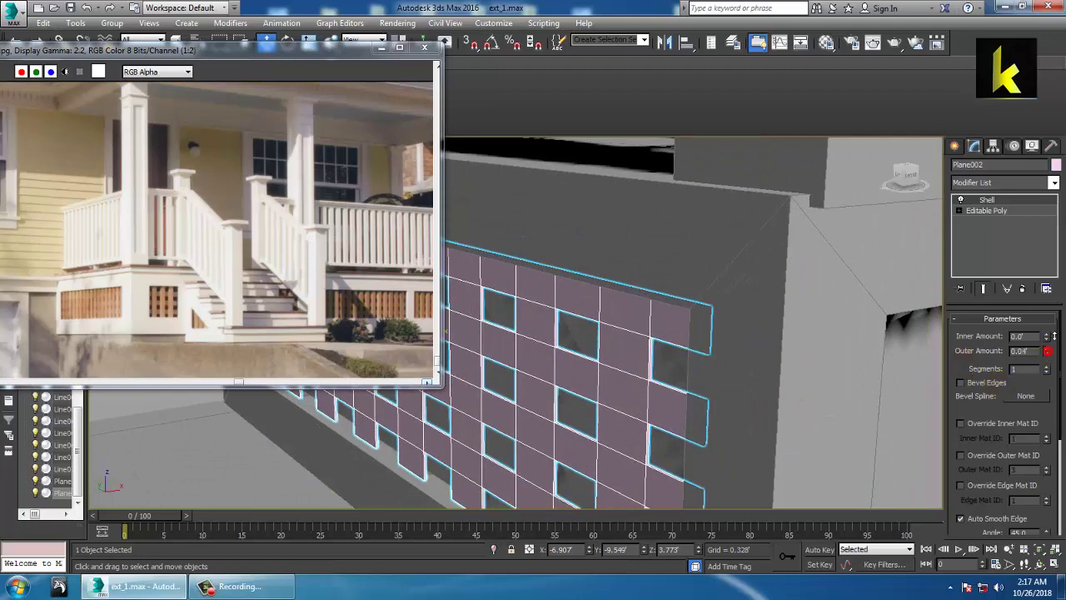
pyautogui.scroll(-6, 656, 392)
pyautogui.scroll(-6, 656, 391)
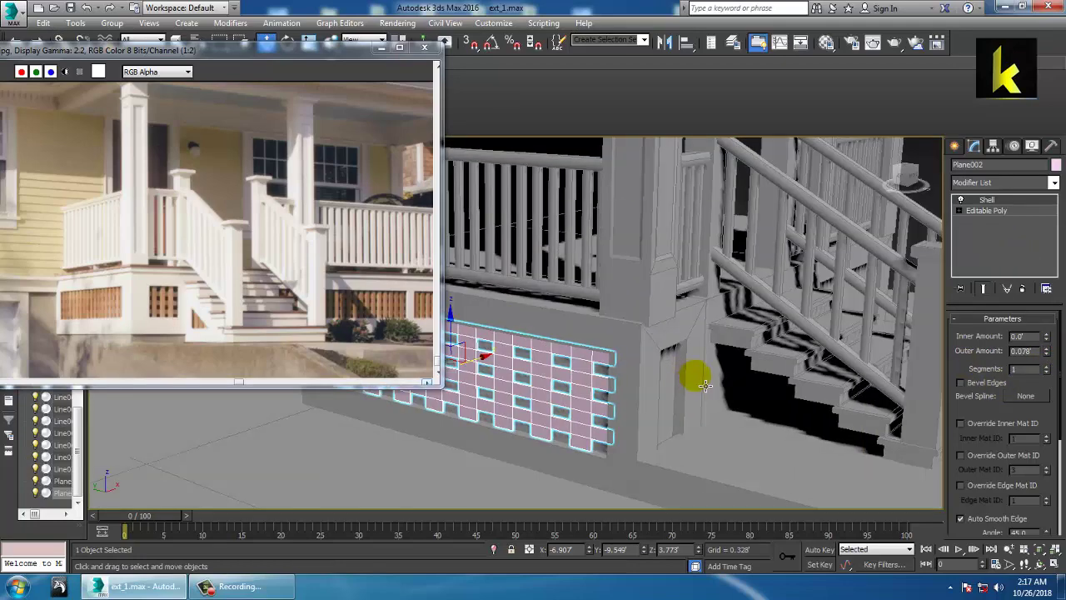
# Step: Assign a different object color to the lattice panel
pyautogui.click(1056, 165)
pyautogui.click(602, 372)
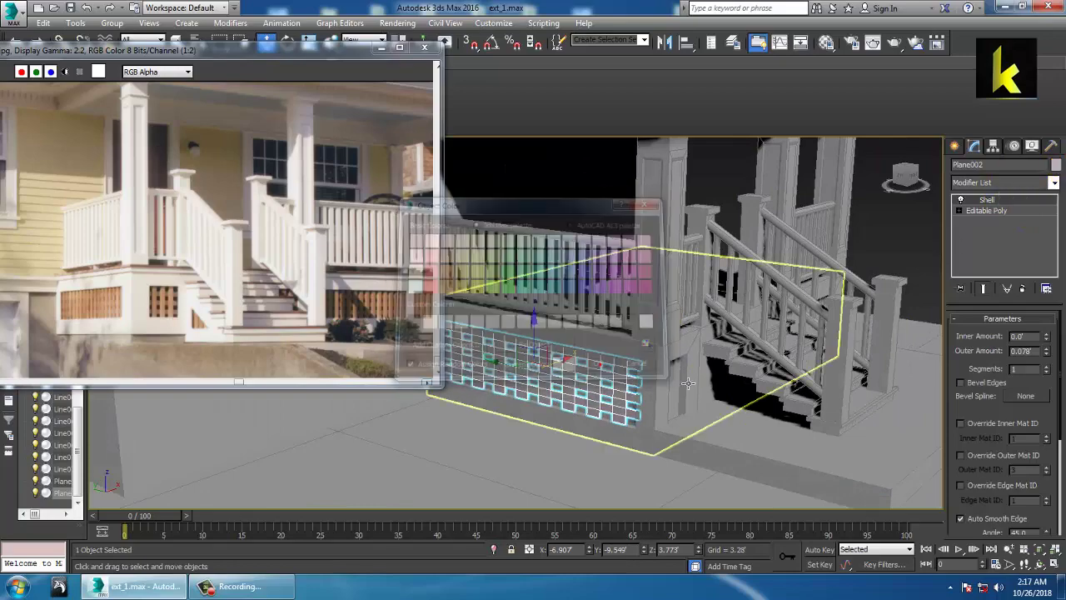
# Step: With angle snap on, rotate a single copy of the side lattice panel 90° so it runs parallel to the porch front
pyautogui.keyDown('alt'); pyautogui.moveTo(688, 381); pyautogui.dragTo(605, 370, button='middle'); pyautogui.keyUp('alt')
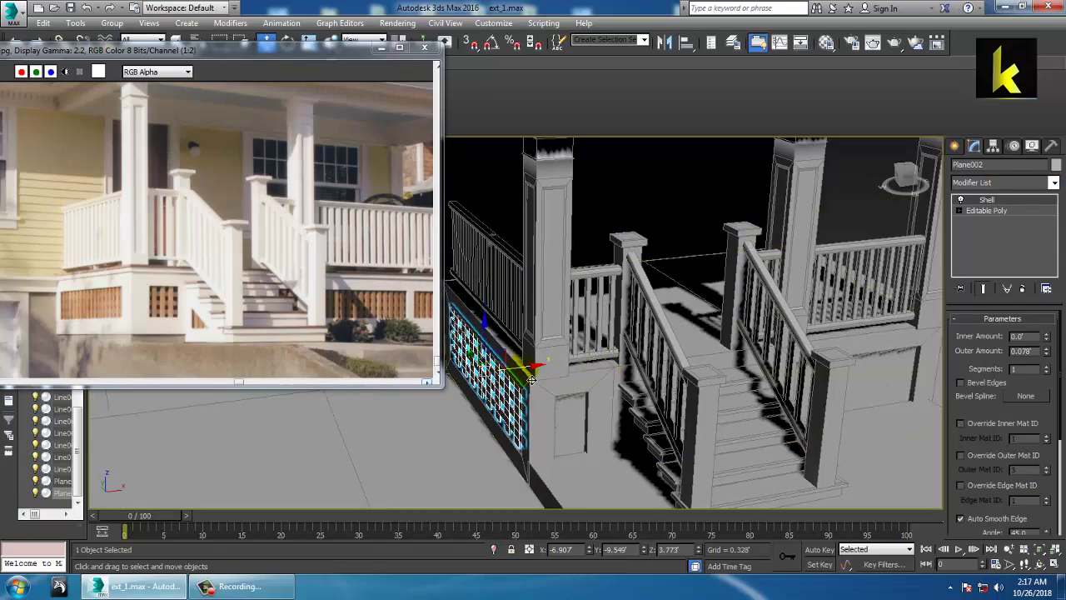
pyautogui.click(491, 43)
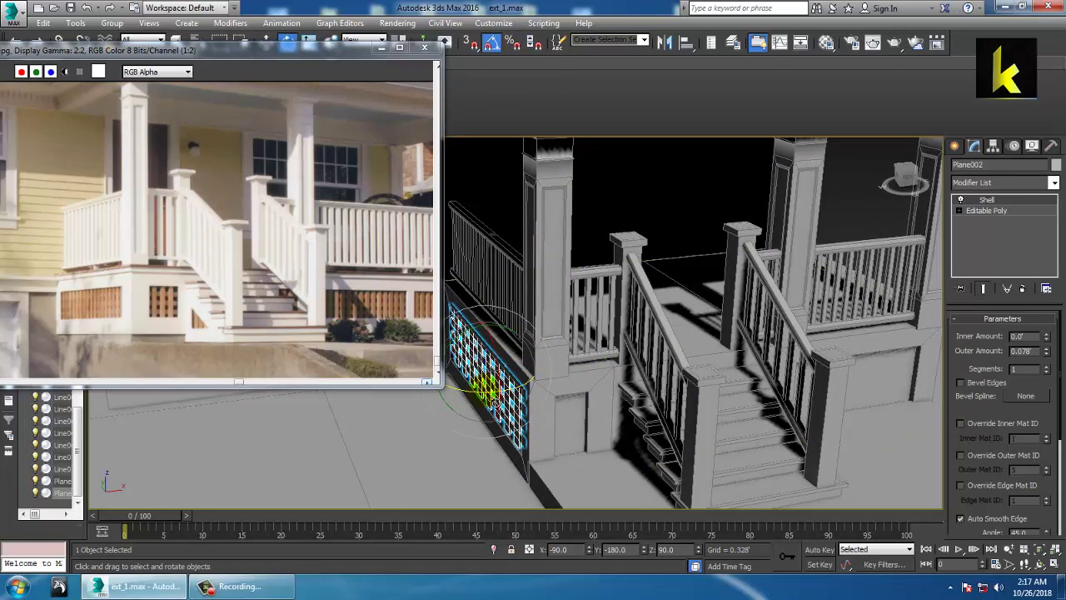
pyautogui.moveTo(494, 401); pyautogui.dragTo(524, 385)
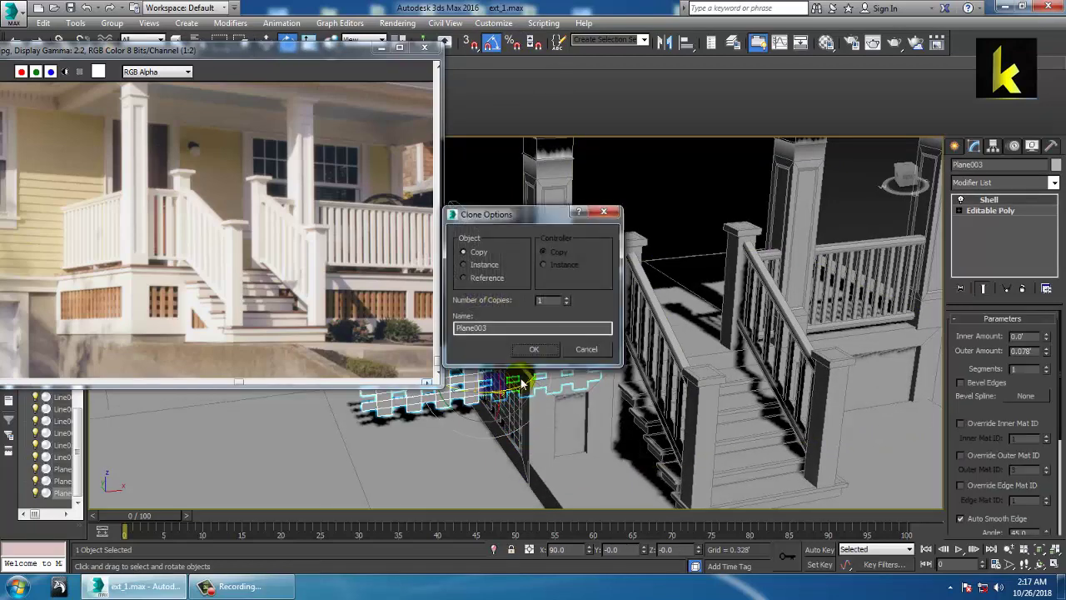
pyautogui.click(533, 350)
# Step: Move the rotated lattice copy to the front of the porch base, beside the recess on the far side of the stairs
pyautogui.press('w')
pyautogui.scroll(-5, 556, 358)
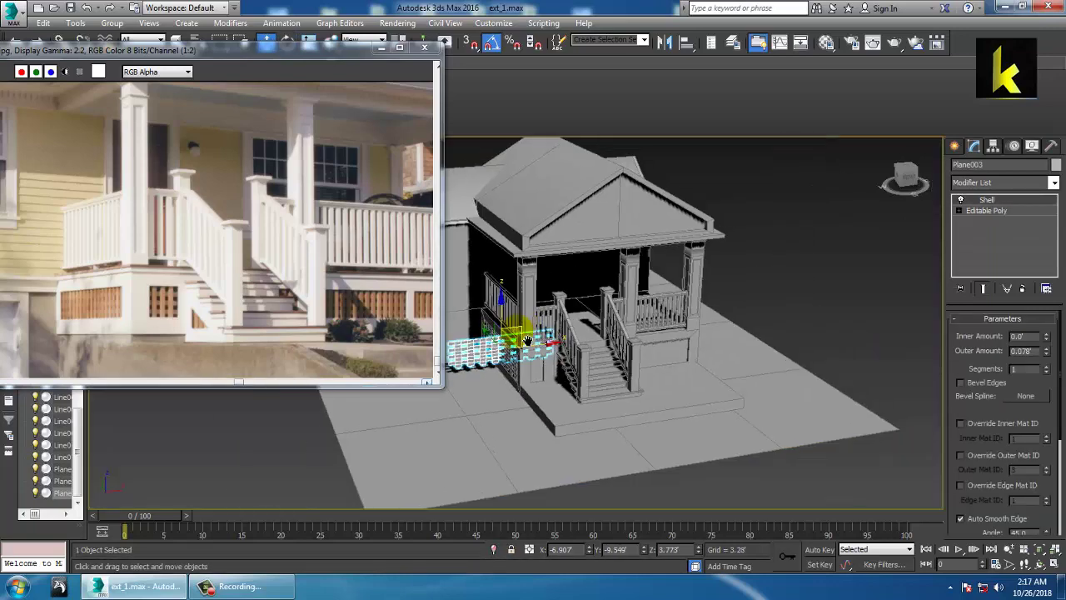
pyautogui.moveTo(547, 348); pyautogui.dragTo(690, 326)
pyautogui.moveTo(730, 355)
pyautogui.keyDown('alt'); pyautogui.mouseDown(button='middle')
pyautogui.moveTo(644, 342)
pyautogui.moveTo(652, 392)
pyautogui.moveTo(648, 333)
pyautogui.mouseUp(button='middle'); pyautogui.keyUp('alt')
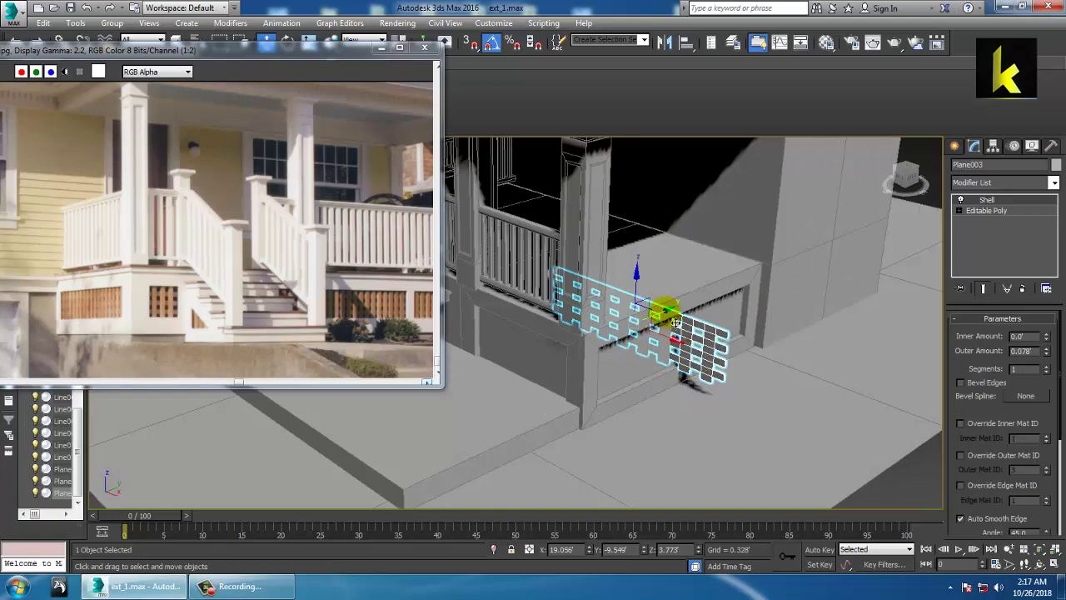
pyautogui.moveTo(593, 374); pyautogui.dragTo(586, 382)
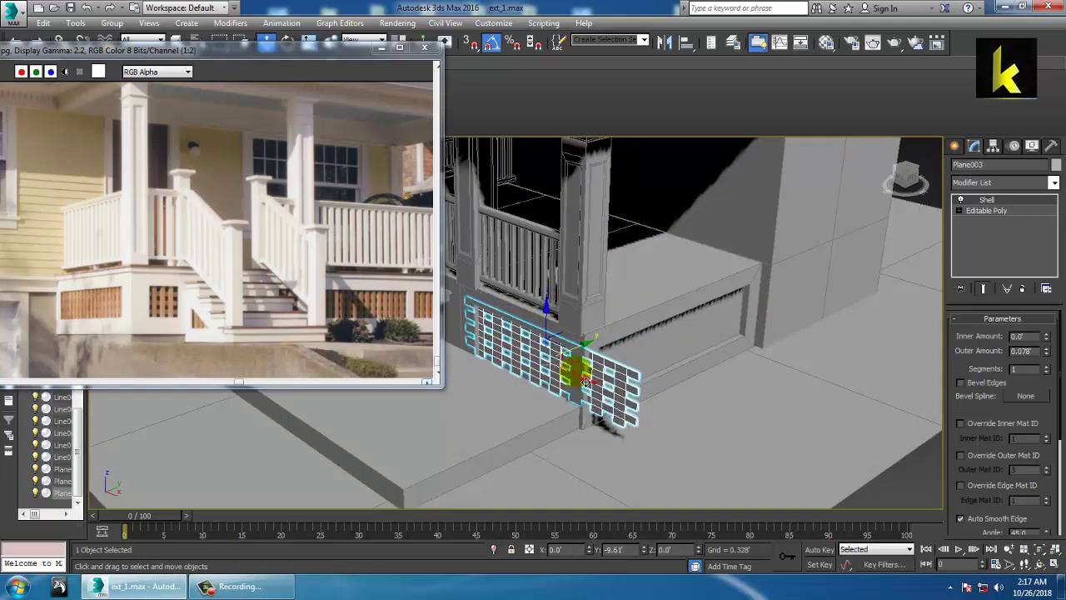
pyautogui.keyDown('alt'); pyautogui.moveTo(587, 360); pyautogui.dragTo(676, 330, button='middle'); pyautogui.keyUp('alt')
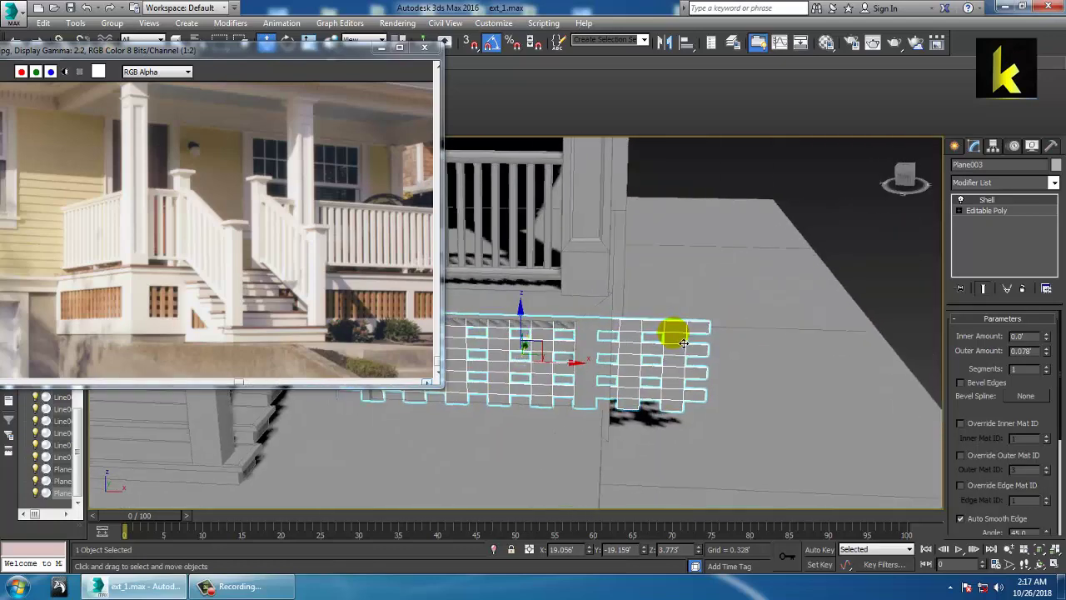
# Step: Scale the front lattice copy along its length to about 51% and move it into the front recess
pyautogui.press('r')
pyautogui.moveTo(629, 386); pyautogui.dragTo(573, 372)
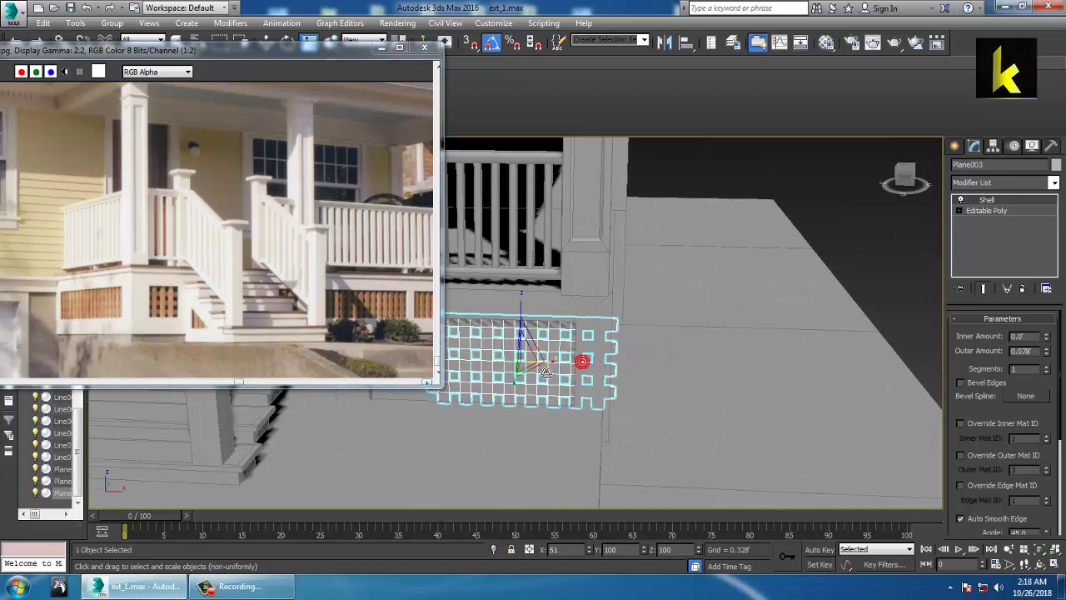
pyautogui.press('w')
pyautogui.keyDown('alt'); pyautogui.moveTo(542, 352); pyautogui.dragTo(670, 369, button='middle'); pyautogui.keyUp('alt')
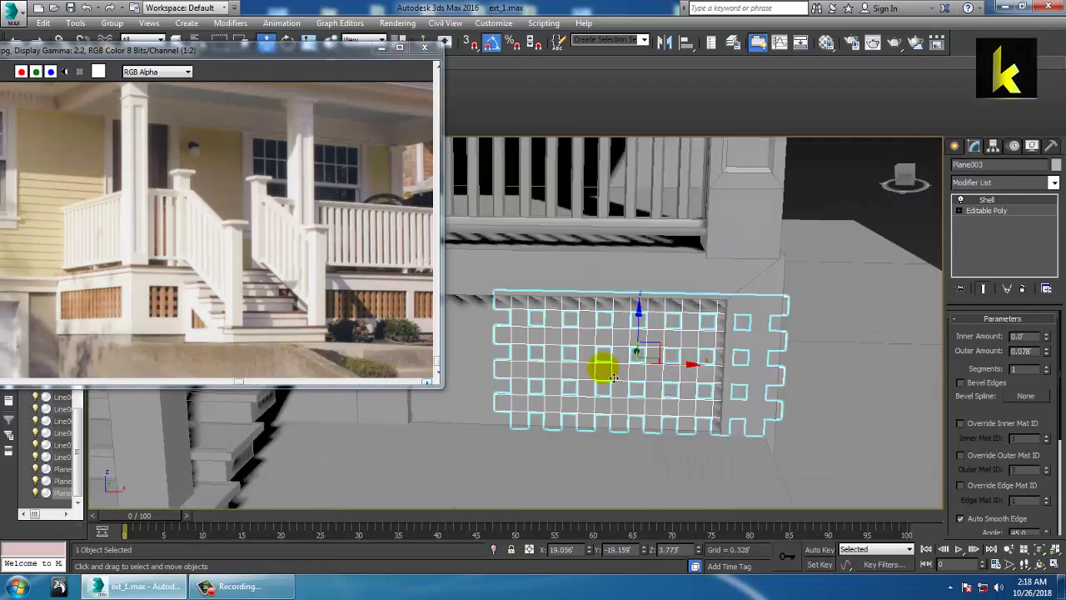
pyautogui.moveTo(695, 375); pyautogui.dragTo(602, 373)
pyautogui.keyDown('alt'); pyautogui.moveTo(575, 322); pyautogui.dragTo(657, 327, button='middle'); pyautogui.keyUp('alt')
pyautogui.moveTo(671, 376); pyautogui.dragTo(660, 377)
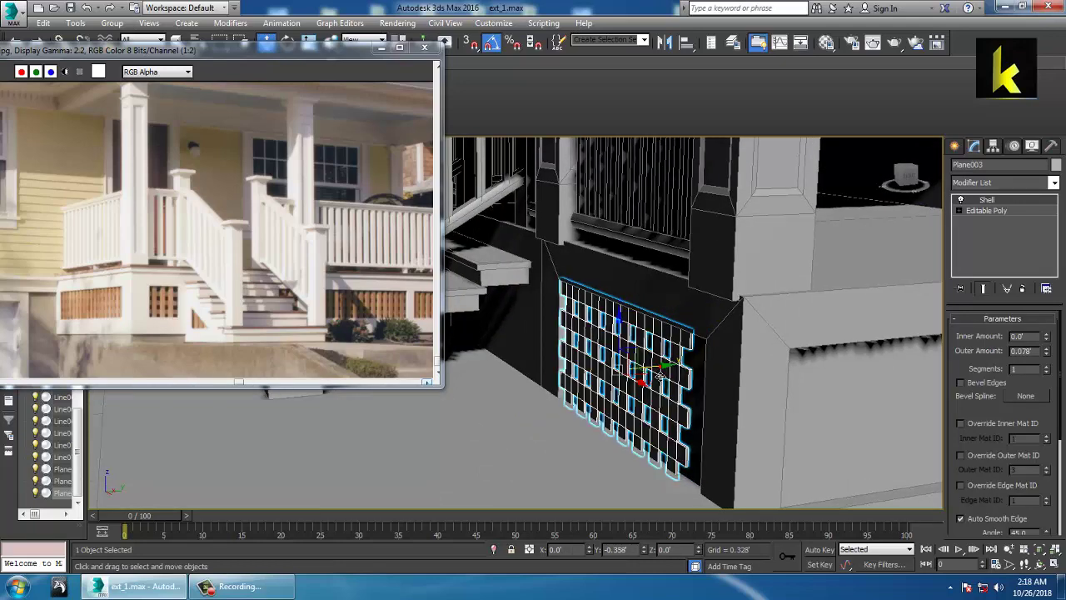
# Step: Stretch the front lattice panel slightly along its length so it covers the recess from side to side
pyautogui.keyDown('alt'); pyautogui.moveTo(667, 352); pyautogui.dragTo(692, 362, button='middle'); pyautogui.keyUp('alt')
pyautogui.press('r')
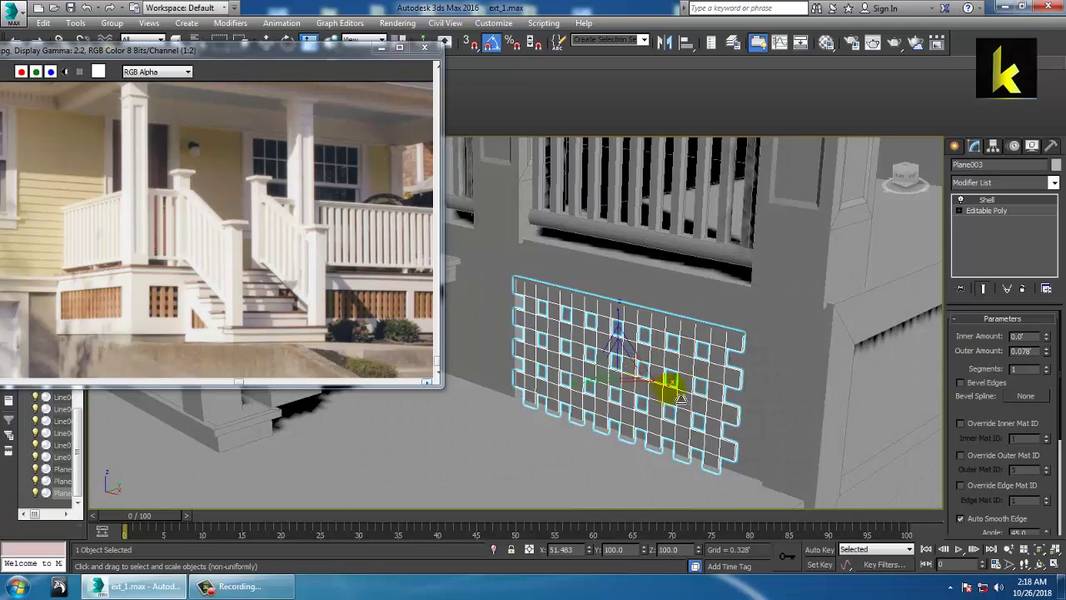
pyautogui.moveTo(680, 396); pyautogui.dragTo(687, 397)
pyautogui.press('w')
pyautogui.keyDown('alt'); pyautogui.moveTo(655, 383); pyautogui.dragTo(702, 358, button='middle'); pyautogui.keyUp('alt')
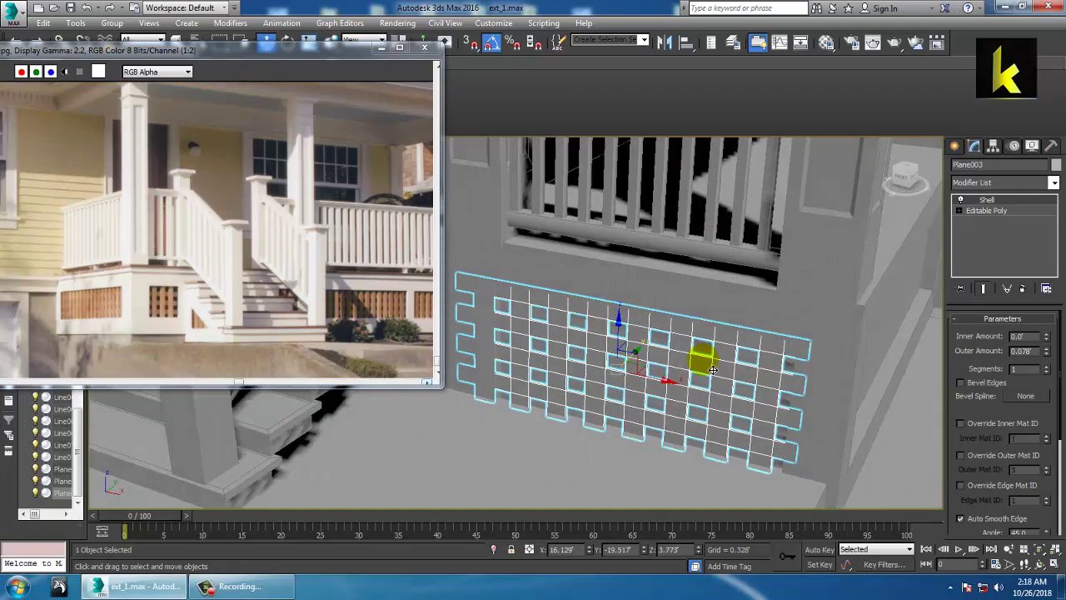
# Step: Assign a violet-blue object color to the front lattice panel and reselect the panel to check its fit in the base
pyautogui.click(1056, 166)
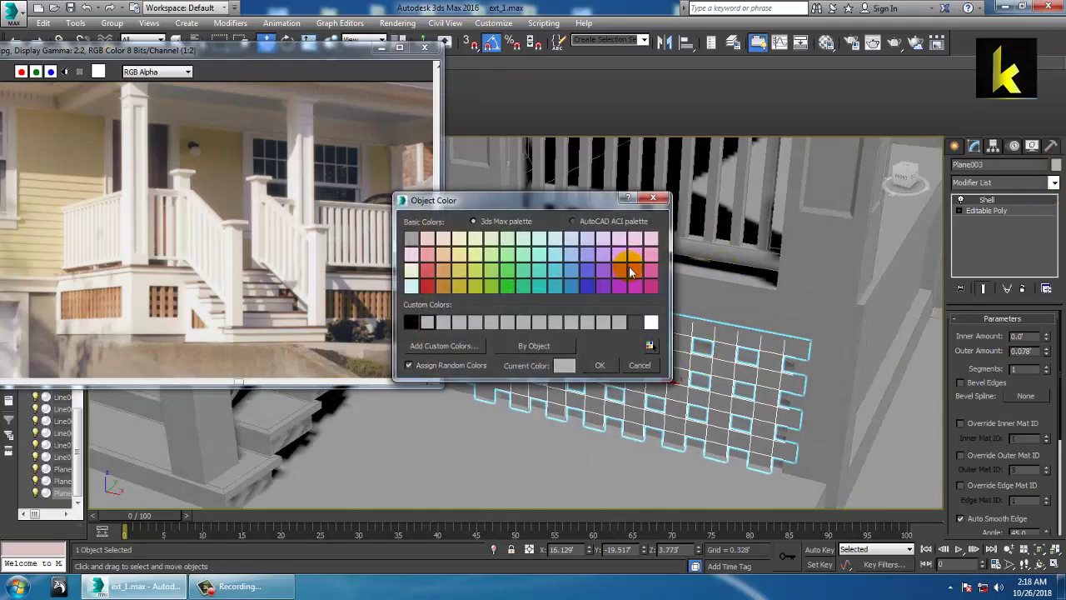
pyautogui.click(599, 365)
pyautogui.keyDown('alt'); pyautogui.moveTo(599, 371); pyautogui.dragTo(770, 350, button='middle'); pyautogui.keyUp('alt')
pyautogui.click(929, 490)
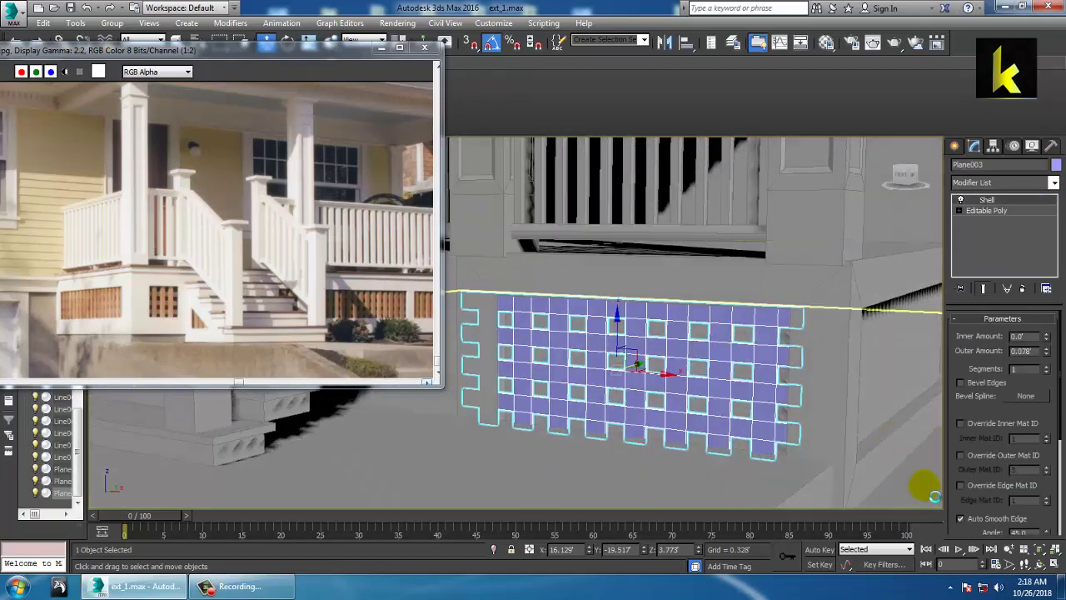
pyautogui.scroll(-3, 841, 454)
pyautogui.moveTo(826, 448); pyautogui.dragTo(712, 442, button='middle')
pyautogui.click(779, 433)
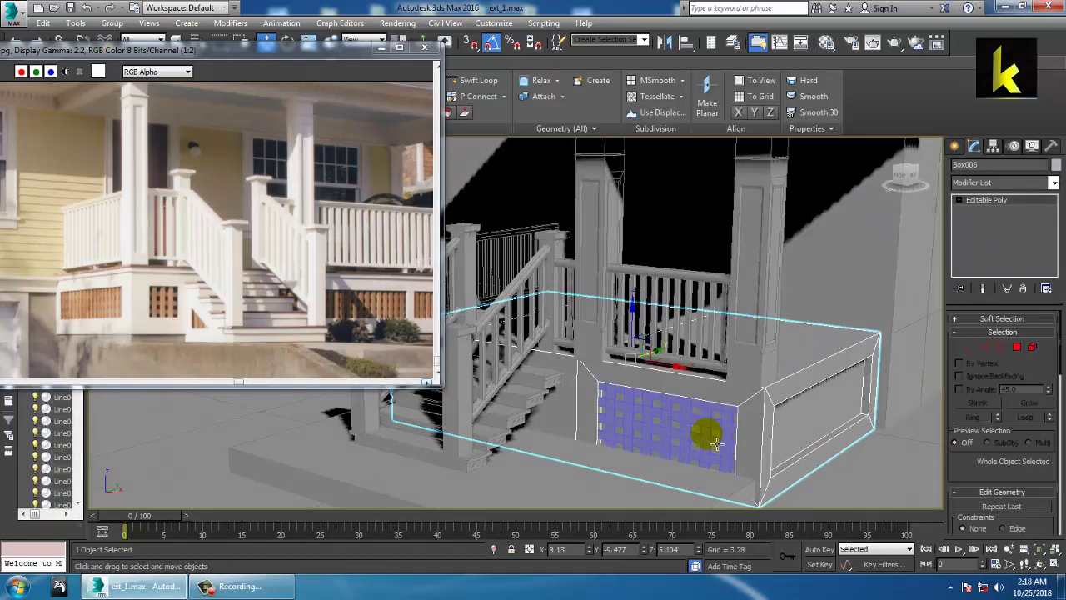
pyautogui.click(711, 440)
# Step: Make one copy of the original side lattice panel, shifted along X to the opposite side of the porch
pyautogui.scroll(-3, 691, 425)
pyautogui.keyDown('alt'); pyautogui.moveTo(604, 375); pyautogui.dragTo(700, 407, button='middle'); pyautogui.keyUp('alt')
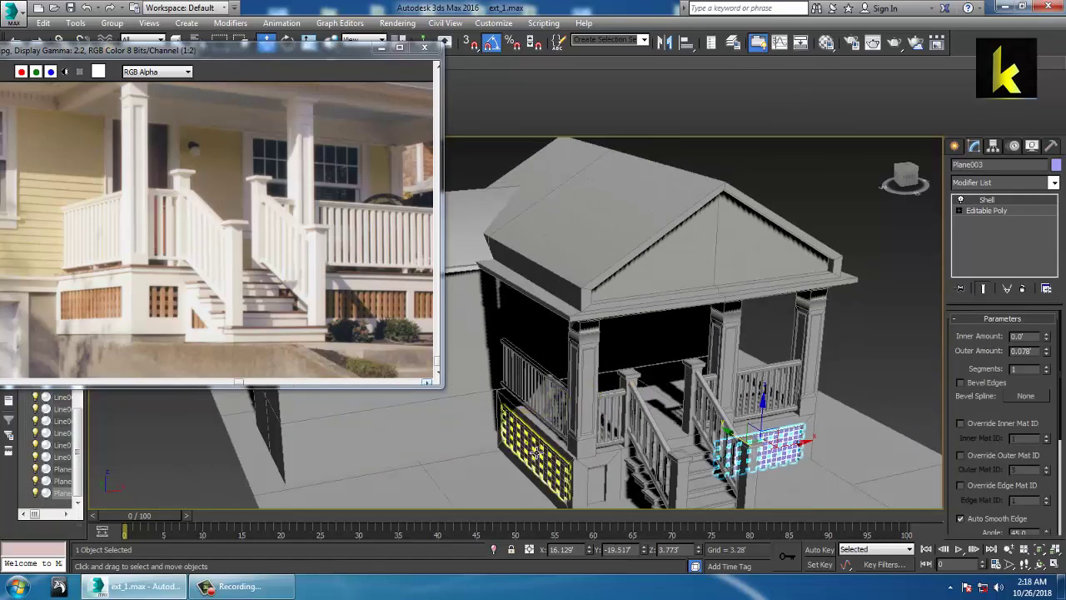
pyautogui.click(536, 454)
pyautogui.scroll(-3, 536, 450)
pyautogui.keyDown('shift'); pyautogui.moveTo(582, 449); pyautogui.dragTo(667, 446); pyautogui.keyUp('shift')
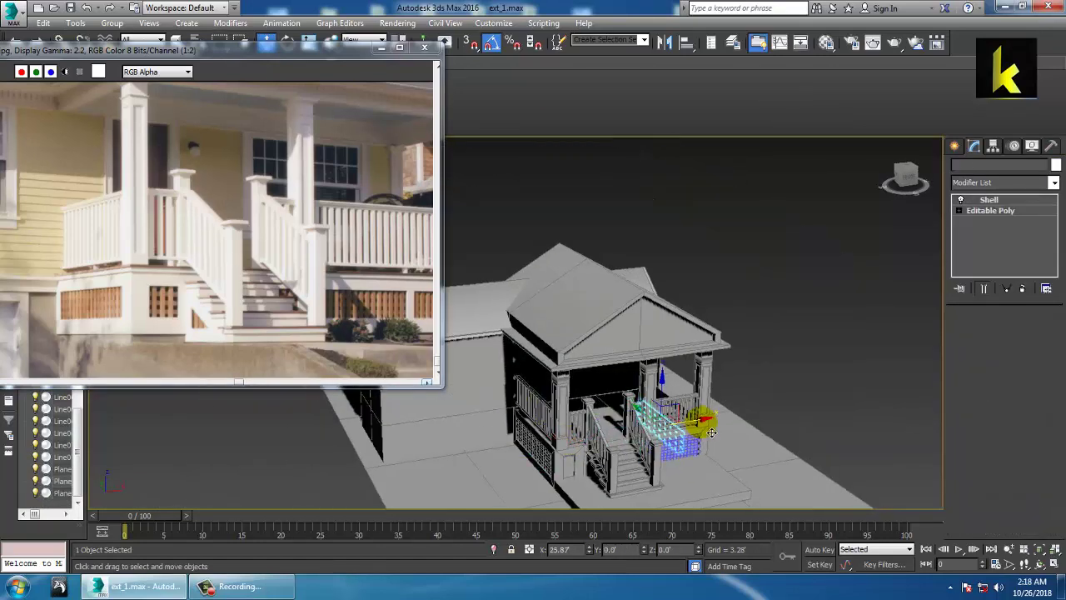
pyautogui.keyDown('shift'); pyautogui.moveTo(731, 428); pyautogui.dragTo(732, 426); pyautogui.keyUp('shift')
pyautogui.click(531, 349)
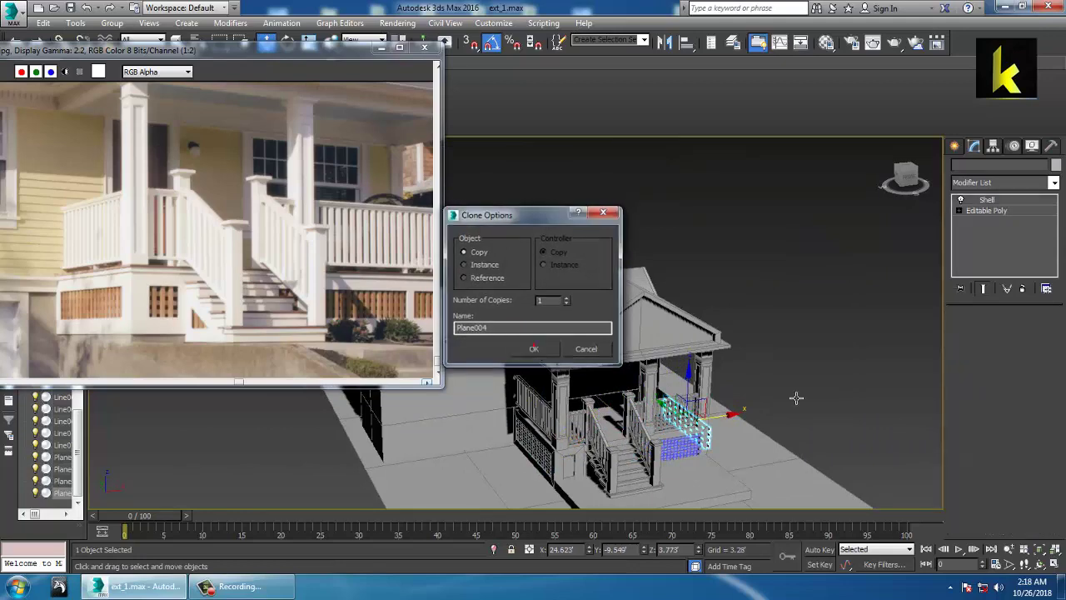
# Step: Move the copied side lattice along X into the recess on the porch base's opposite side
pyautogui.scroll(3, 750, 398)
pyautogui.moveTo(797, 398)
pyautogui.keyDown('alt'); pyautogui.mouseDown(button='middle')
pyautogui.moveTo(750, 397)
pyautogui.moveTo(699, 346)
pyautogui.mouseUp(button='middle'); pyautogui.keyUp('alt')
pyautogui.scroll(5, 692, 350)
pyautogui.moveTo(559, 458); pyautogui.dragTo(629, 396, button='middle')
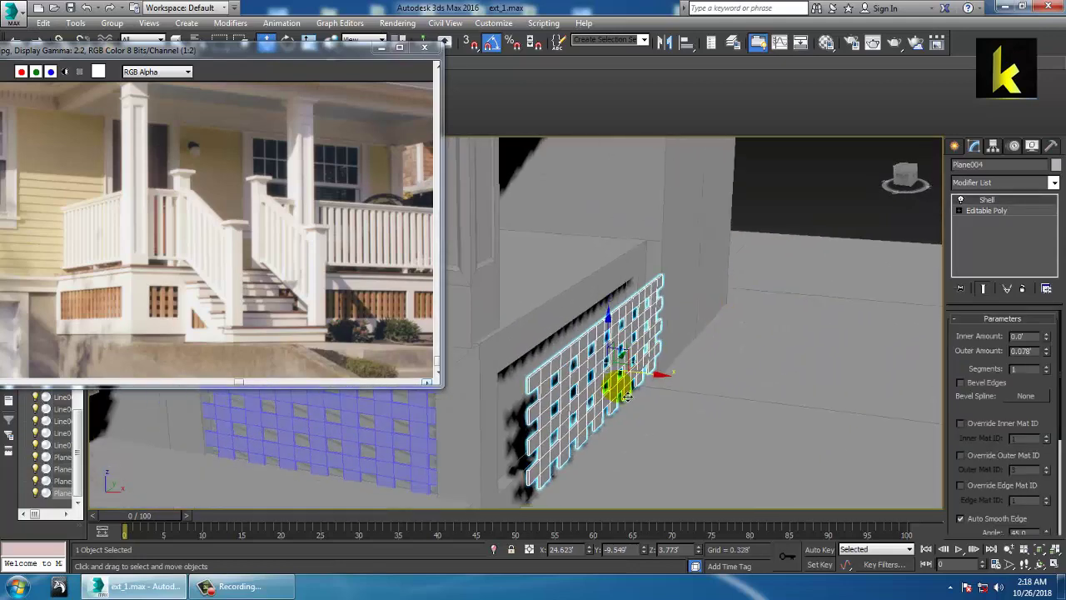
pyautogui.moveTo(658, 388); pyautogui.dragTo(648, 381)
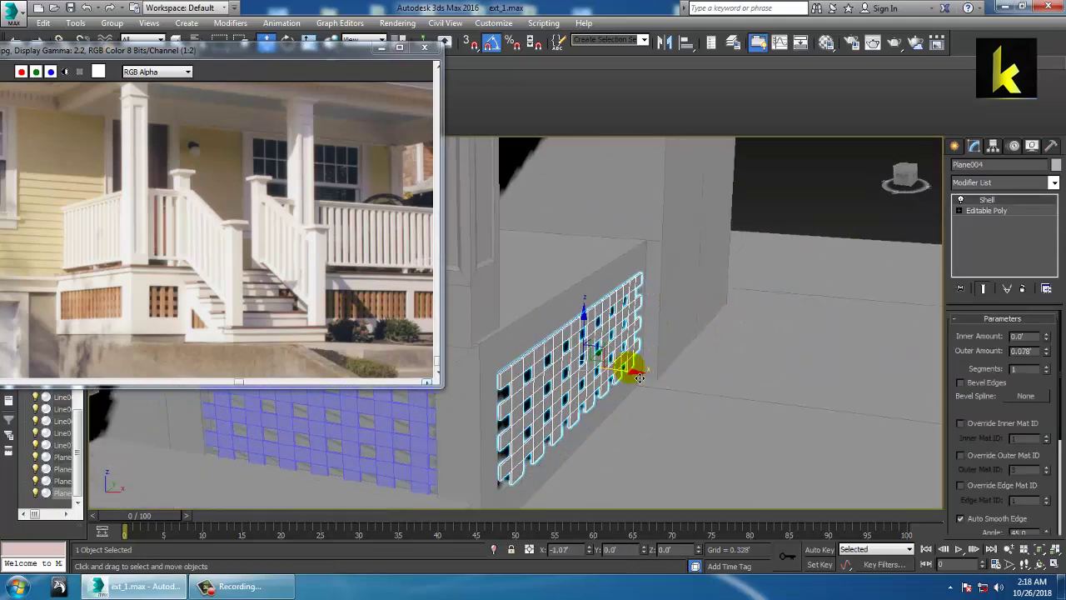
pyautogui.keyDown('alt'); pyautogui.moveTo(657, 379); pyautogui.dragTo(671, 362, button='middle'); pyautogui.keyUp('alt')
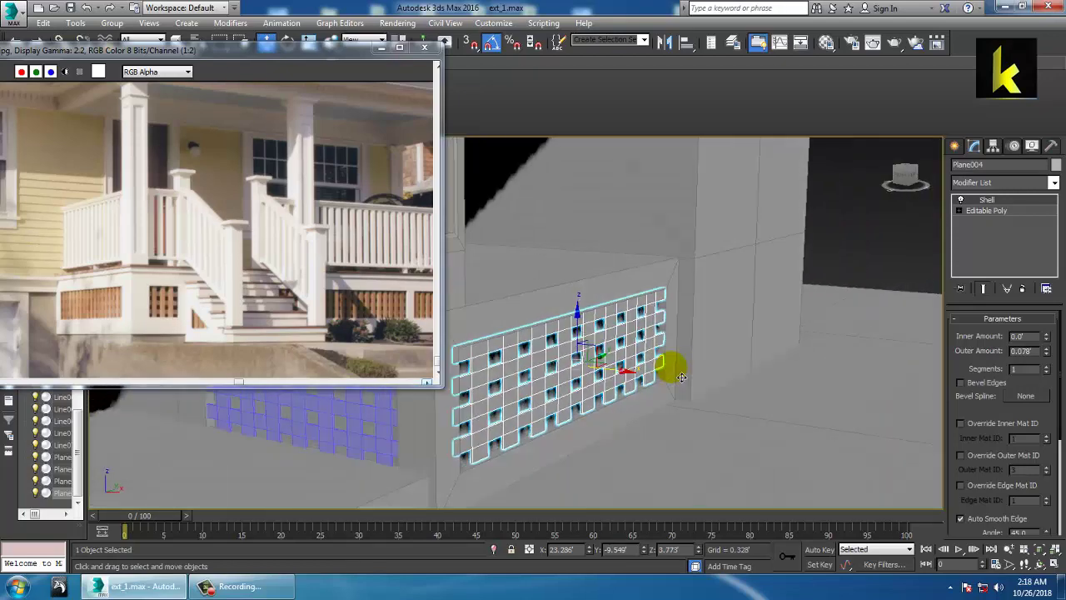
pyautogui.keyDown('alt'); pyautogui.moveTo(602, 380); pyautogui.dragTo(626, 375, button='middle'); pyautogui.keyUp('alt')
pyautogui.scroll(-4, 714, 375)
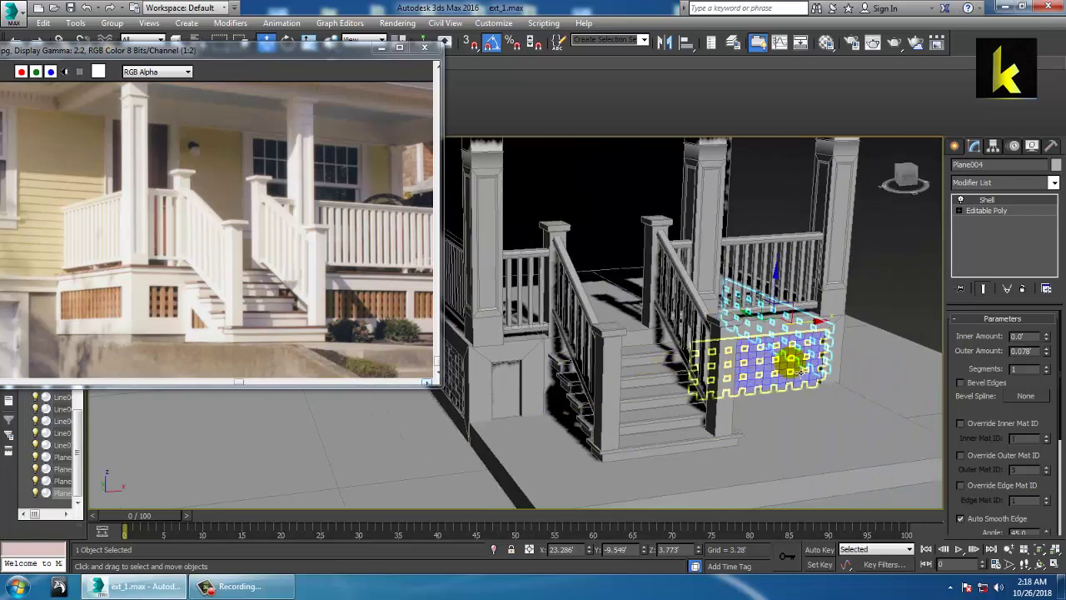
# Step: Copy the violet front lattice panel along X to the narrow recess on the other side of the stairs
pyautogui.click(799, 363)
pyautogui.keyDown('shift'); pyautogui.moveTo(799, 363); pyautogui.dragTo(663, 372); pyautogui.keyUp('shift')
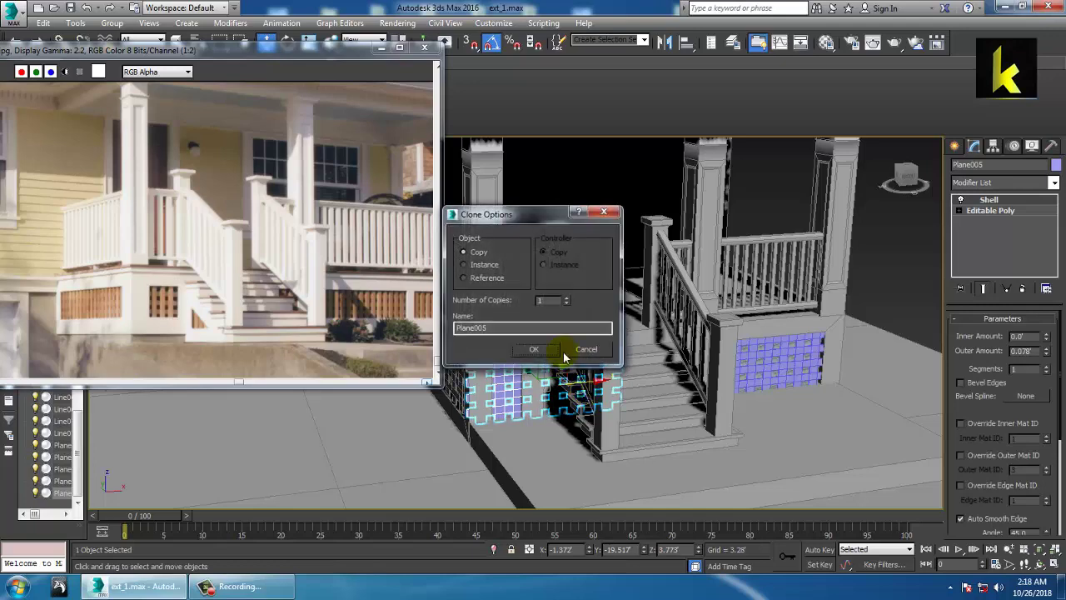
pyautogui.click(558, 352)
# Step: Convert the new front lattice copy to Editable Poly and frame it in the maximized front view
pyautogui.scroll(5, 580, 372)
pyautogui.keyDown('alt'); pyautogui.moveTo(581, 372); pyautogui.dragTo(599, 391, button='middle'); pyautogui.keyUp('alt')
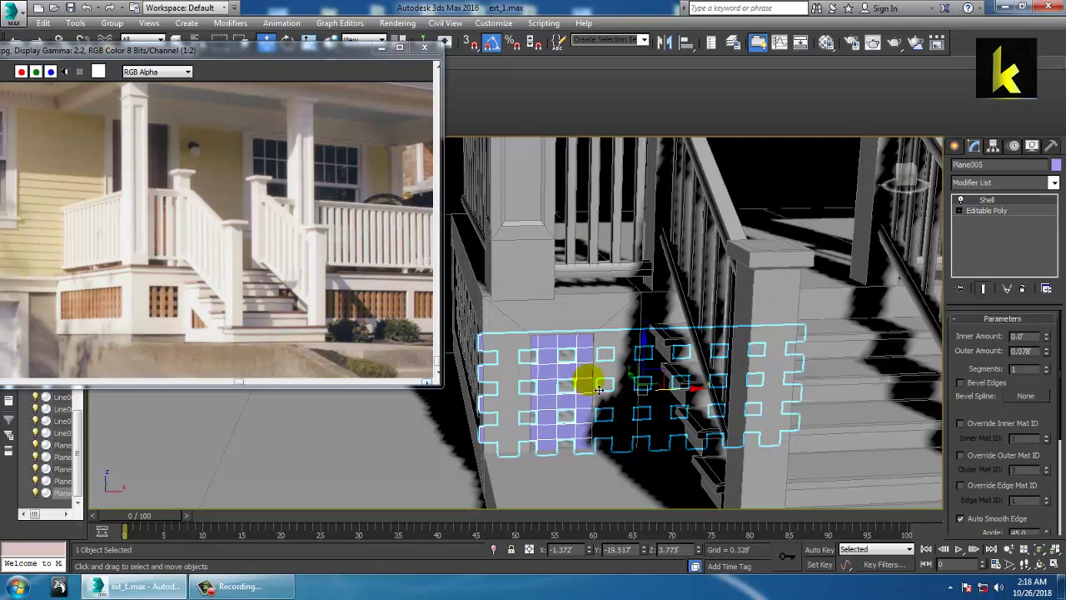
pyautogui.rightClick(555, 341)
pyautogui.moveTo(617, 471)
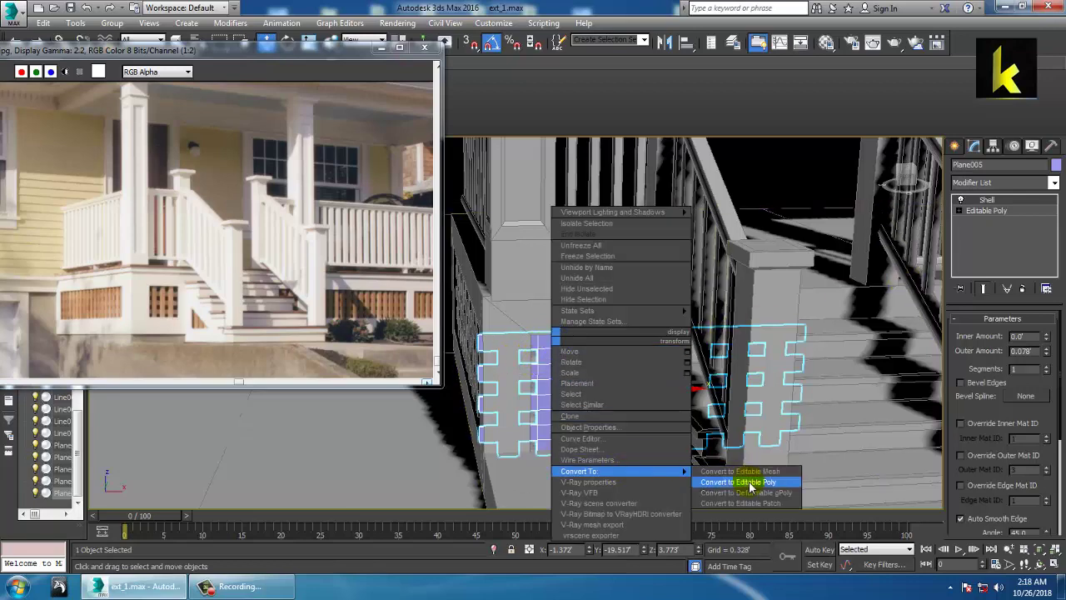
pyautogui.click(745, 481)
pyautogui.hotkey('alt', 'w')
pyautogui.moveTo(773, 312); pyautogui.dragTo(621, 347, button='middle')
pyautogui.hotkey('alt', 'w')
pyautogui.scroll(4, 658, 284)
pyautogui.moveTo(490, 365); pyautogui.dragTo(682, 365, button='middle')
# Step: Delete the lattice copy's polygons that extend past both sides of the narrow recess, and leave polygon editing in the perspective view
pyautogui.click(1017, 347)
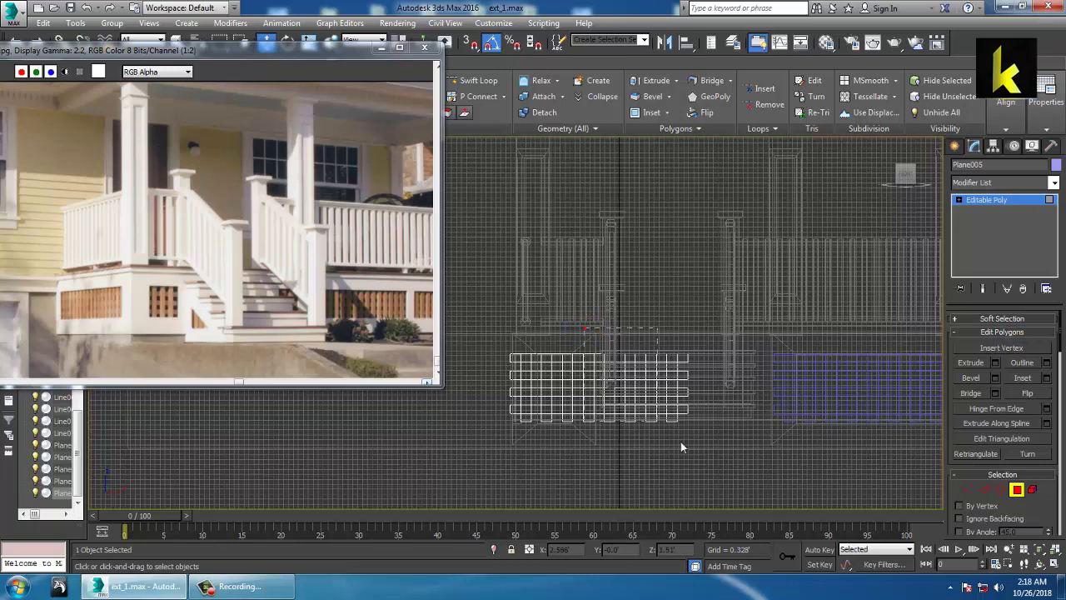
pyautogui.moveTo(581, 341); pyautogui.dragTo(774, 486)
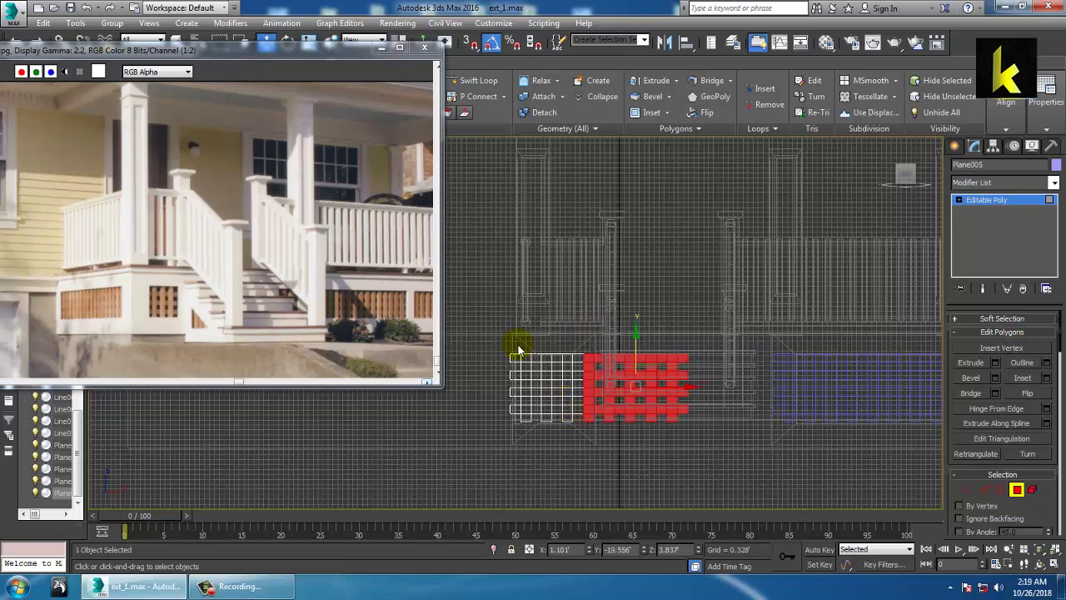
pyautogui.press('Delete')
pyautogui.moveTo(528, 457); pyautogui.dragTo(529, 457)
pyautogui.press('Delete')
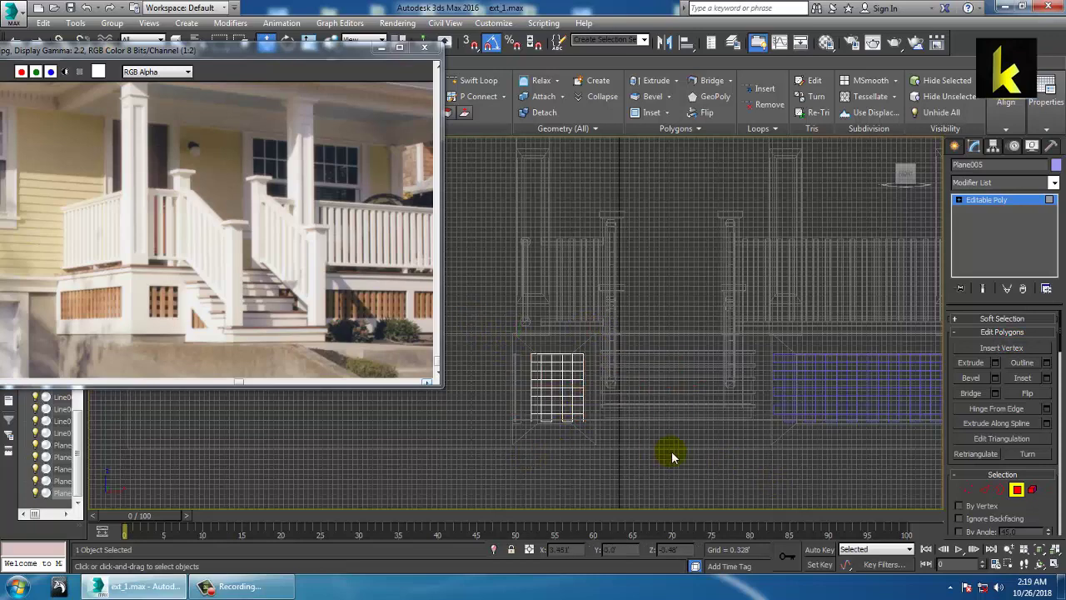
pyautogui.hotkey('alt', 'w')
pyautogui.click(672, 435)
pyautogui.hotkey('alt', 'w')
pyautogui.scroll(3, 687, 461)
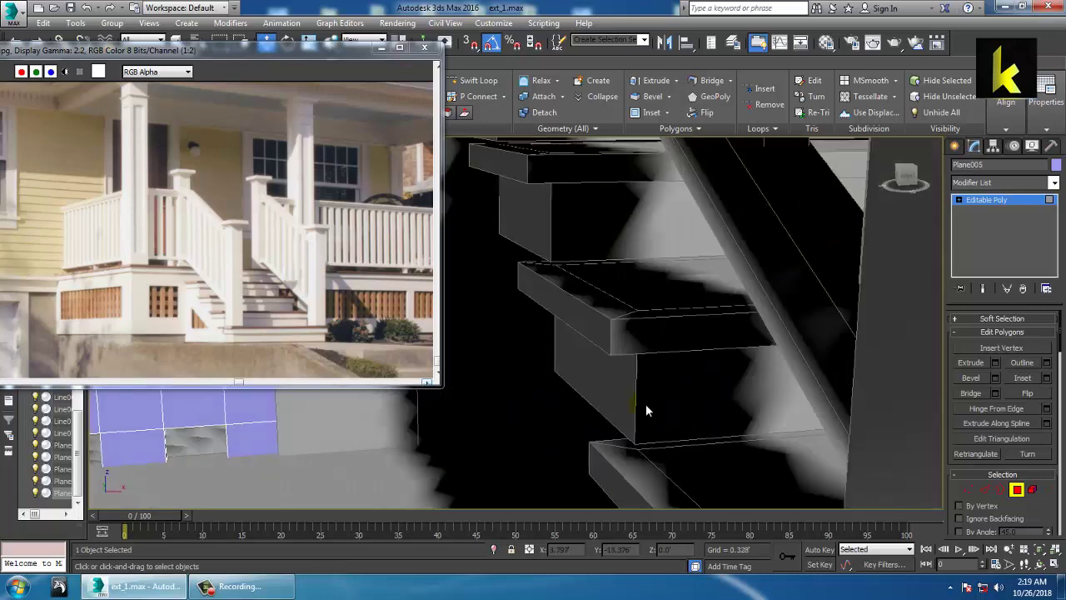
pyautogui.scroll(-8, 647, 409)
pyautogui.click(986, 200)
# Step: Select every object in the scene, assign them all the same grey object color, and clear the selection
pyautogui.hotkey('ctrl', 'a')
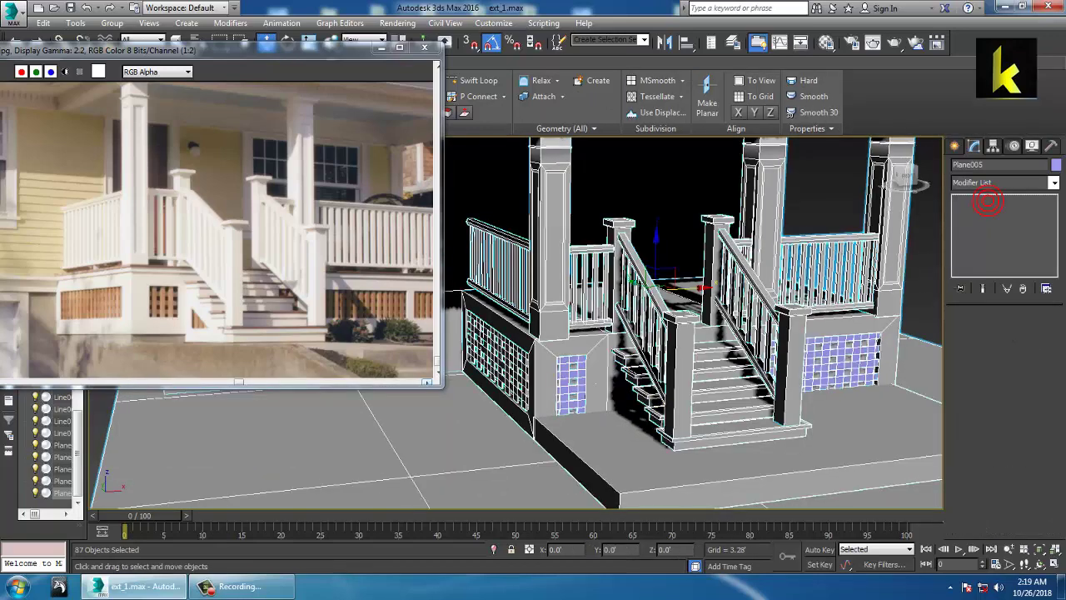
pyautogui.click(1056, 165)
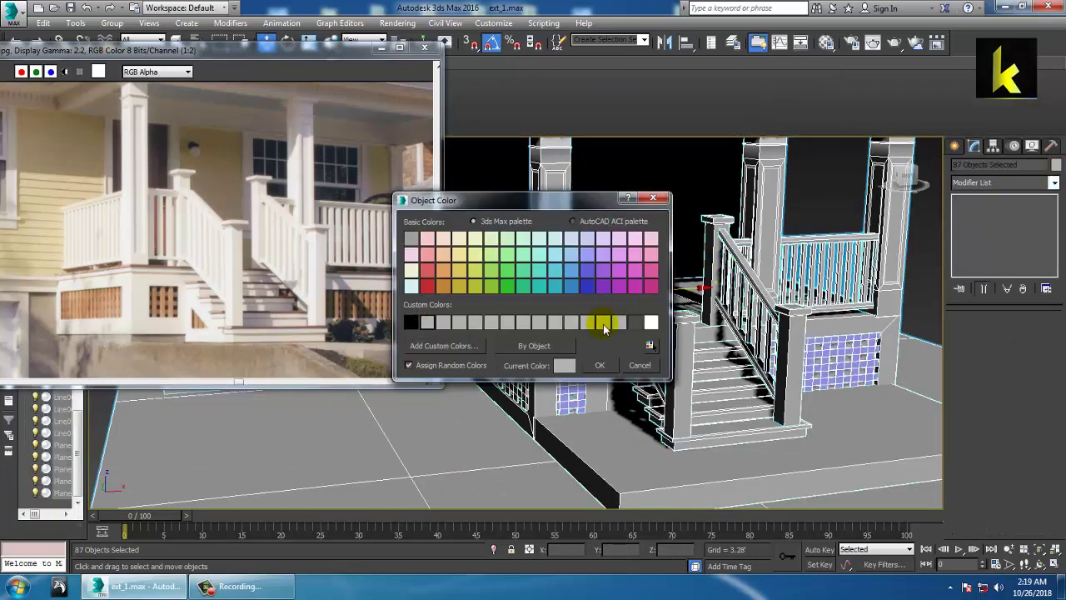
pyautogui.click(602, 366)
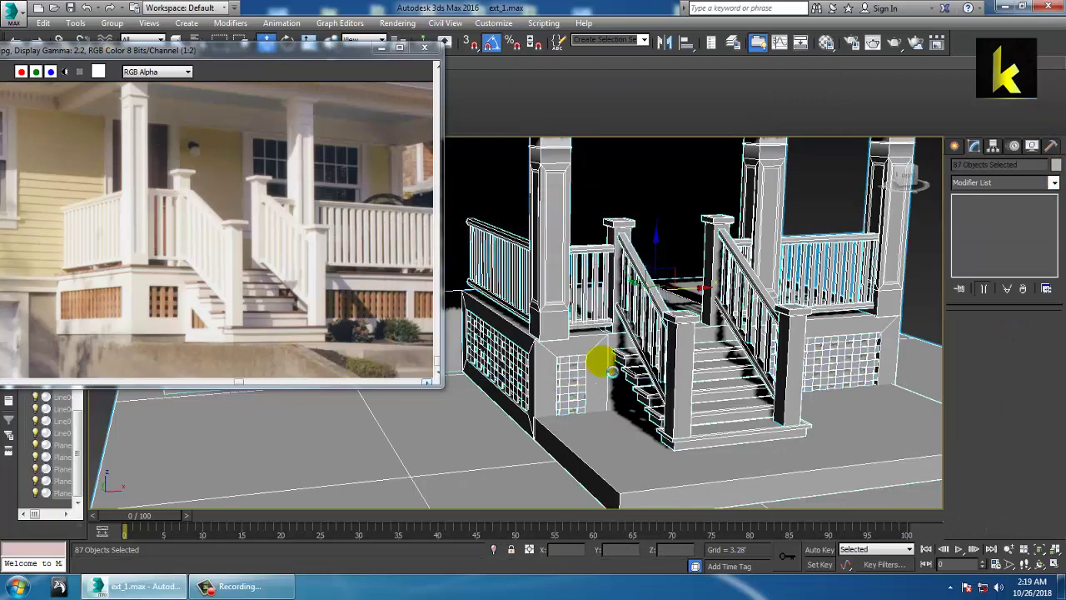
pyautogui.scroll(-5, 629, 310)
pyautogui.click(796, 236)
pyautogui.scroll(6, 703, 285)
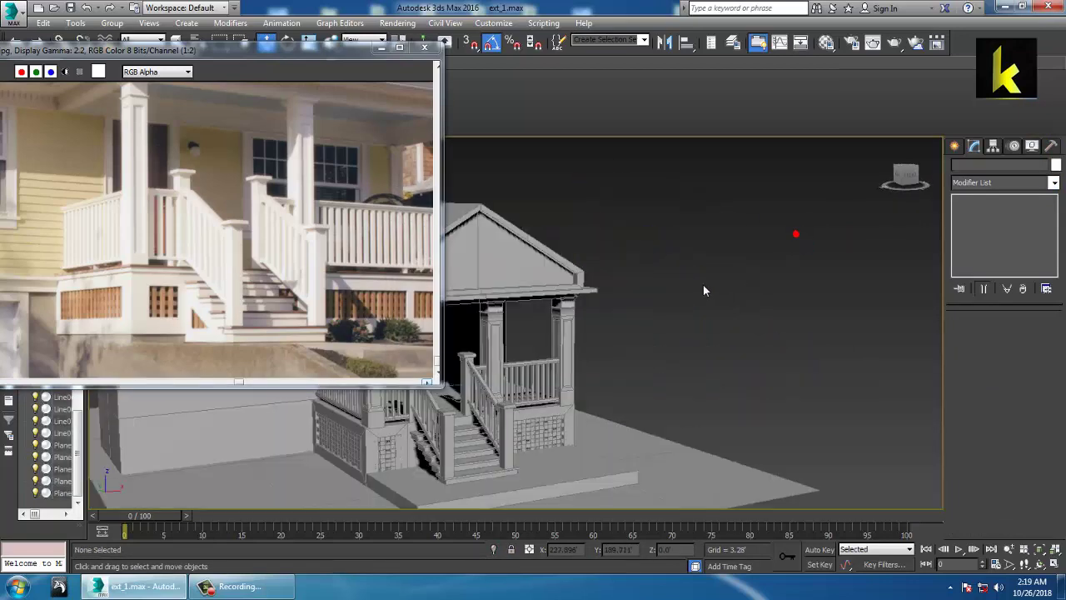
# Step: Save the scene under the new file name ext_2 on Local Disk D
pyautogui.click(11, 14)
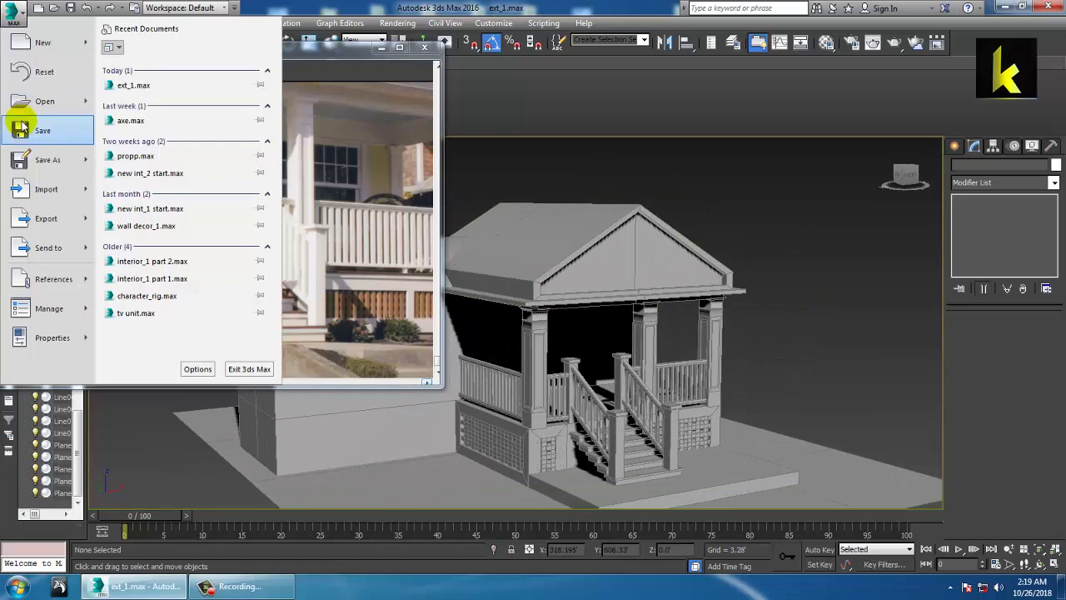
pyautogui.click(33, 163)
pyautogui.click(40, 204)
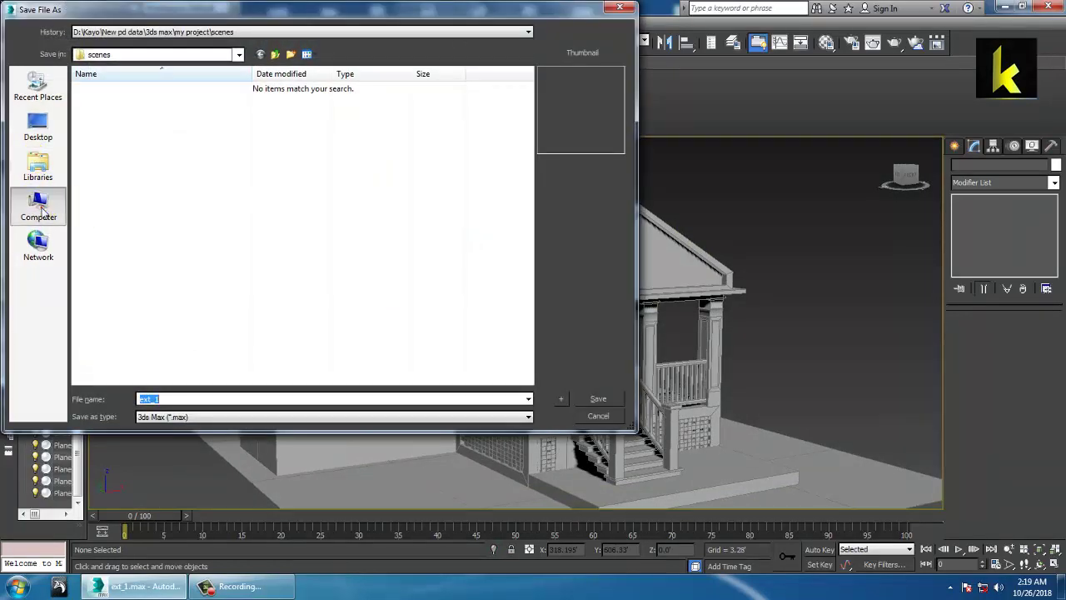
pyautogui.doubleClick(315, 92)
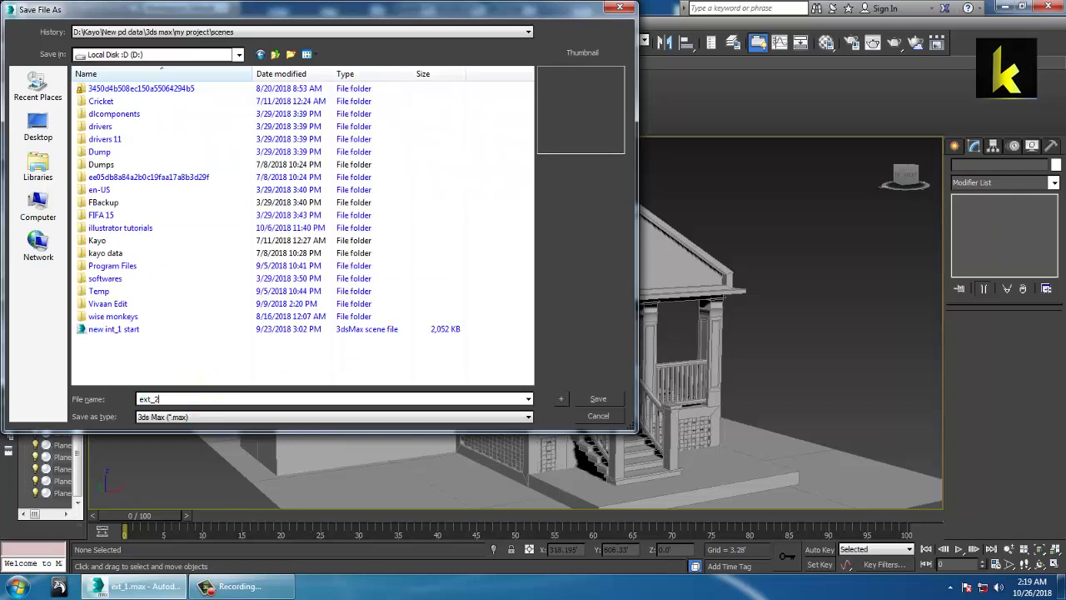
pyautogui.click(599, 400)
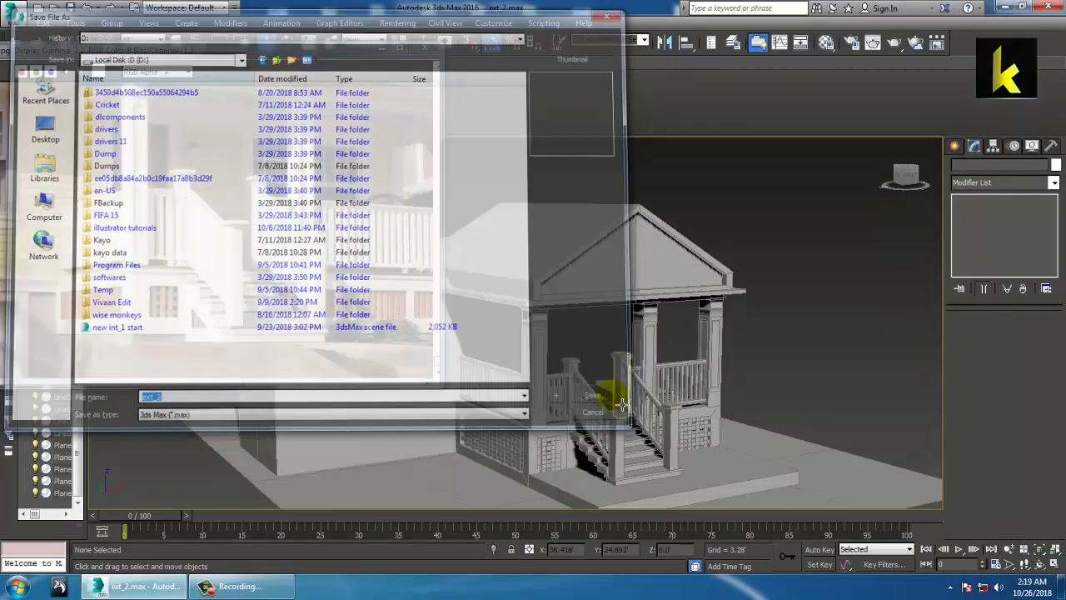
pyautogui.moveTo(672, 369); pyautogui.dragTo(737, 342, button='middle')
pyautogui.keyDown('alt'); pyautogui.moveTo(737, 341); pyautogui.dragTo(690, 373, button='middle'); pyautogui.keyUp('alt')
pyautogui.scroll(4, 695, 355)
pyautogui.scroll(-4, 692, 377)
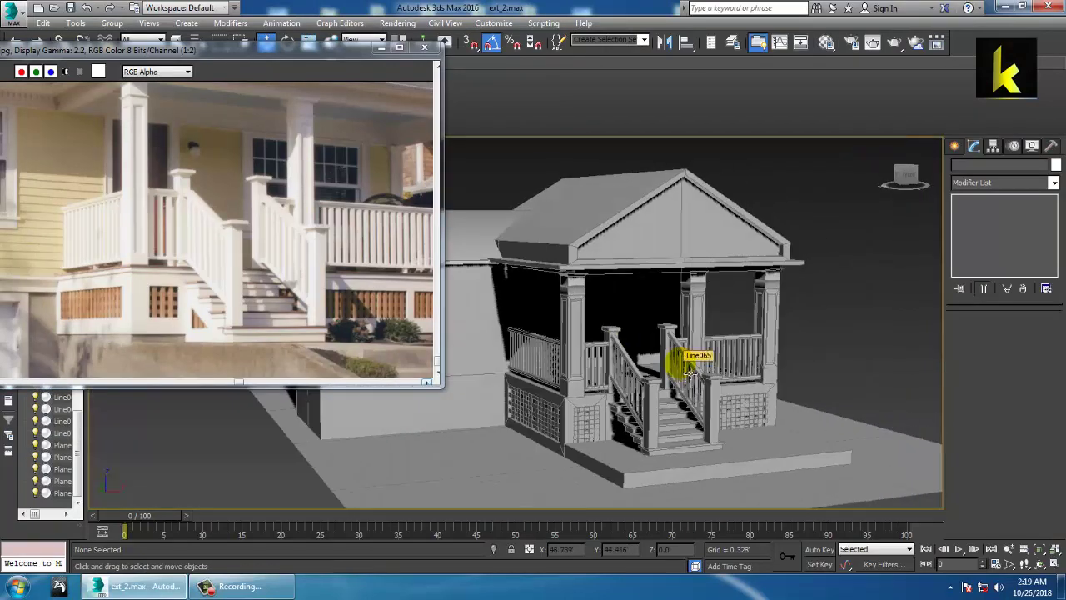
pyautogui.click(240, 586)
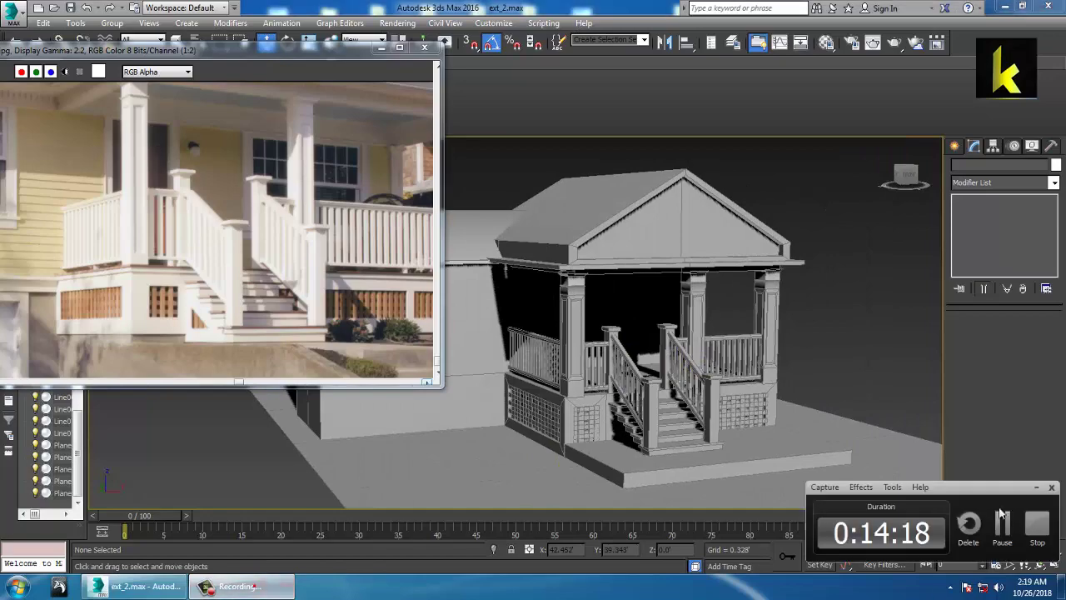
pyautogui.click(1037, 525)
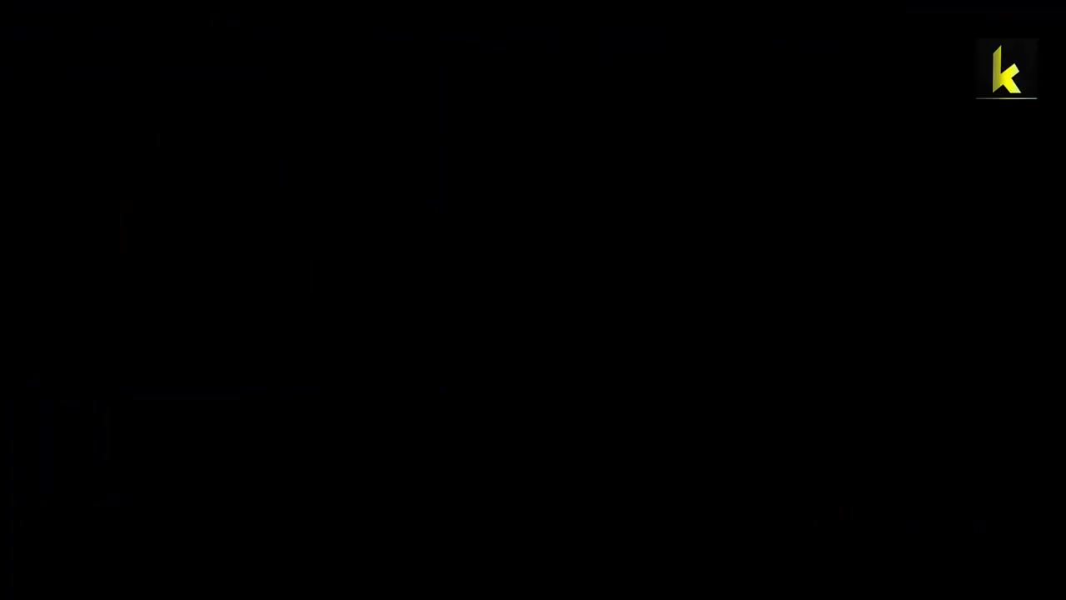